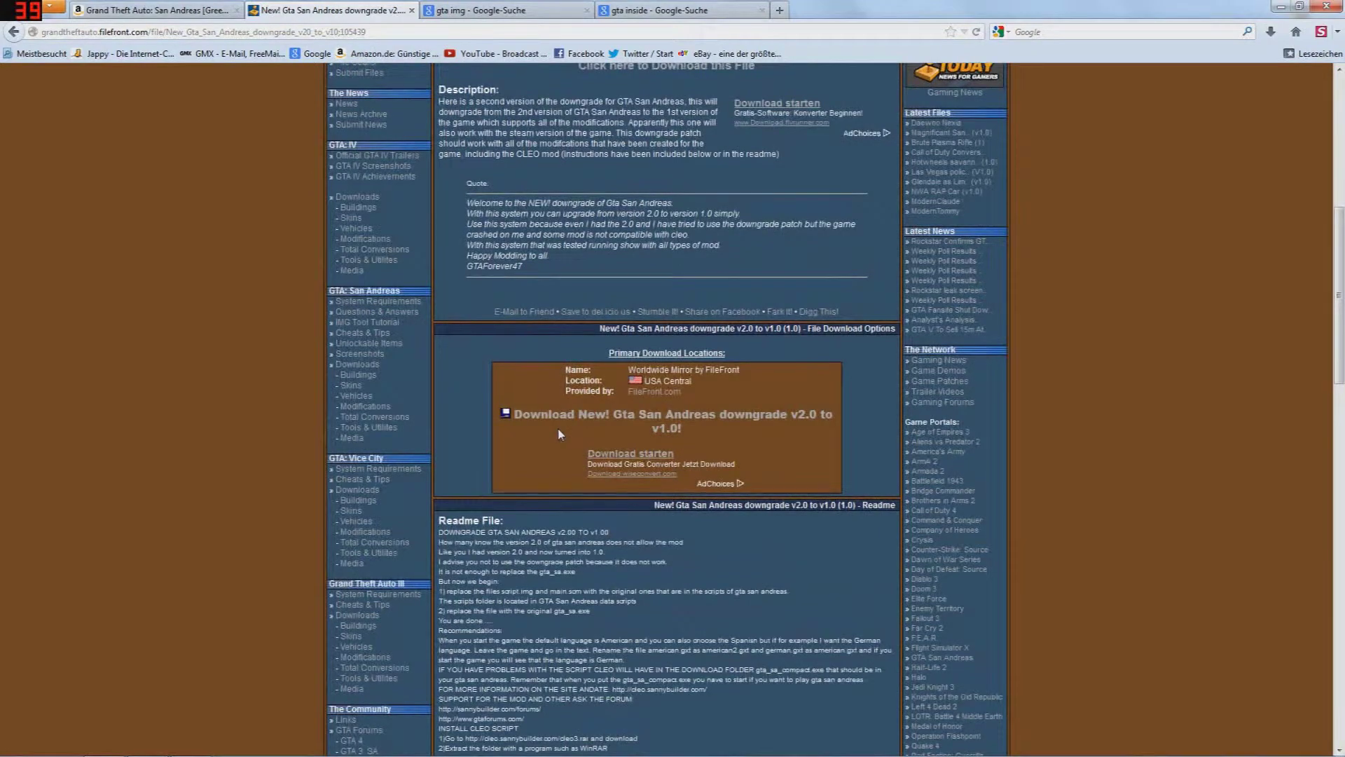
# Enlarge the San Andreas downgrade v2.0 to v1.0 web page and view its file download options.
pyautogui.keyDown('ctrl'); pyautogui.scroll(3, 561, 434); pyautogui.keyUp('ctrl')
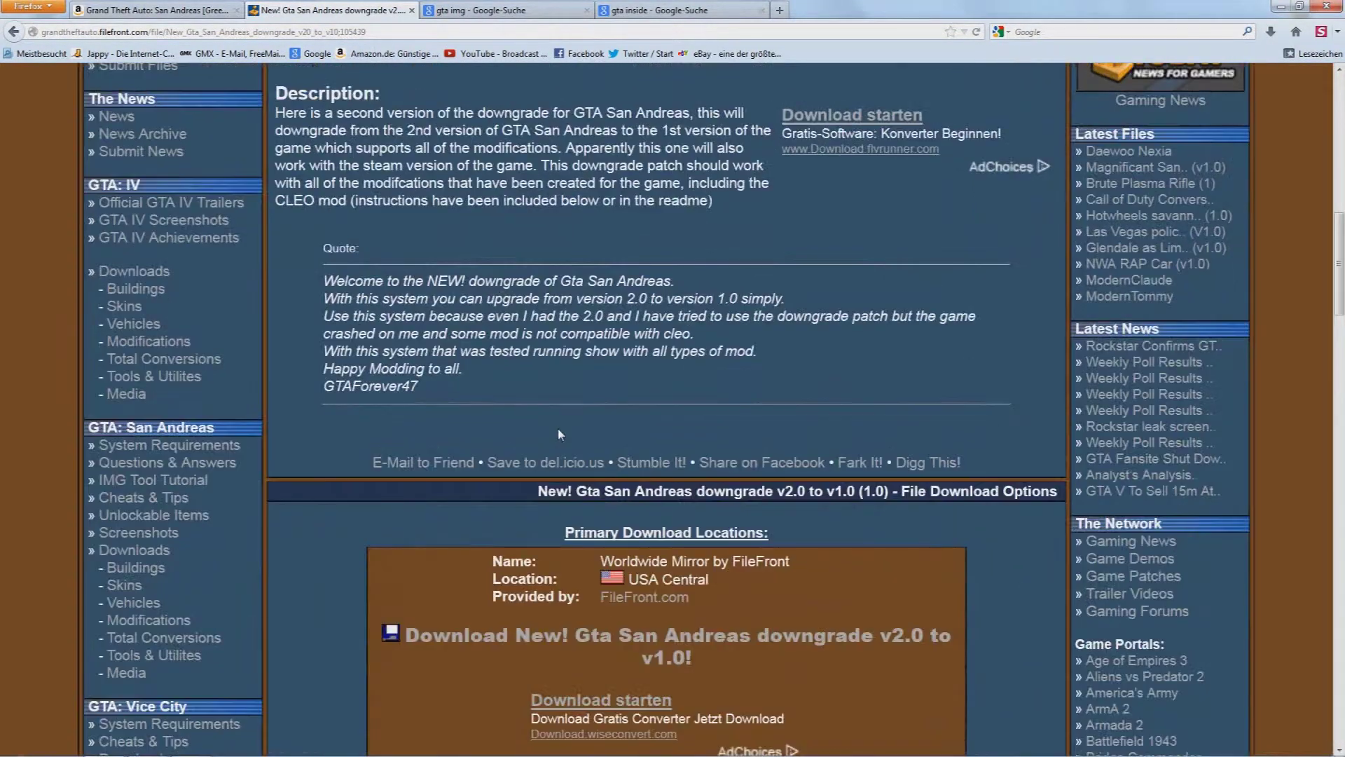
pyautogui.scroll(-5, 561, 434)
pyautogui.scroll(5, 666, 421)
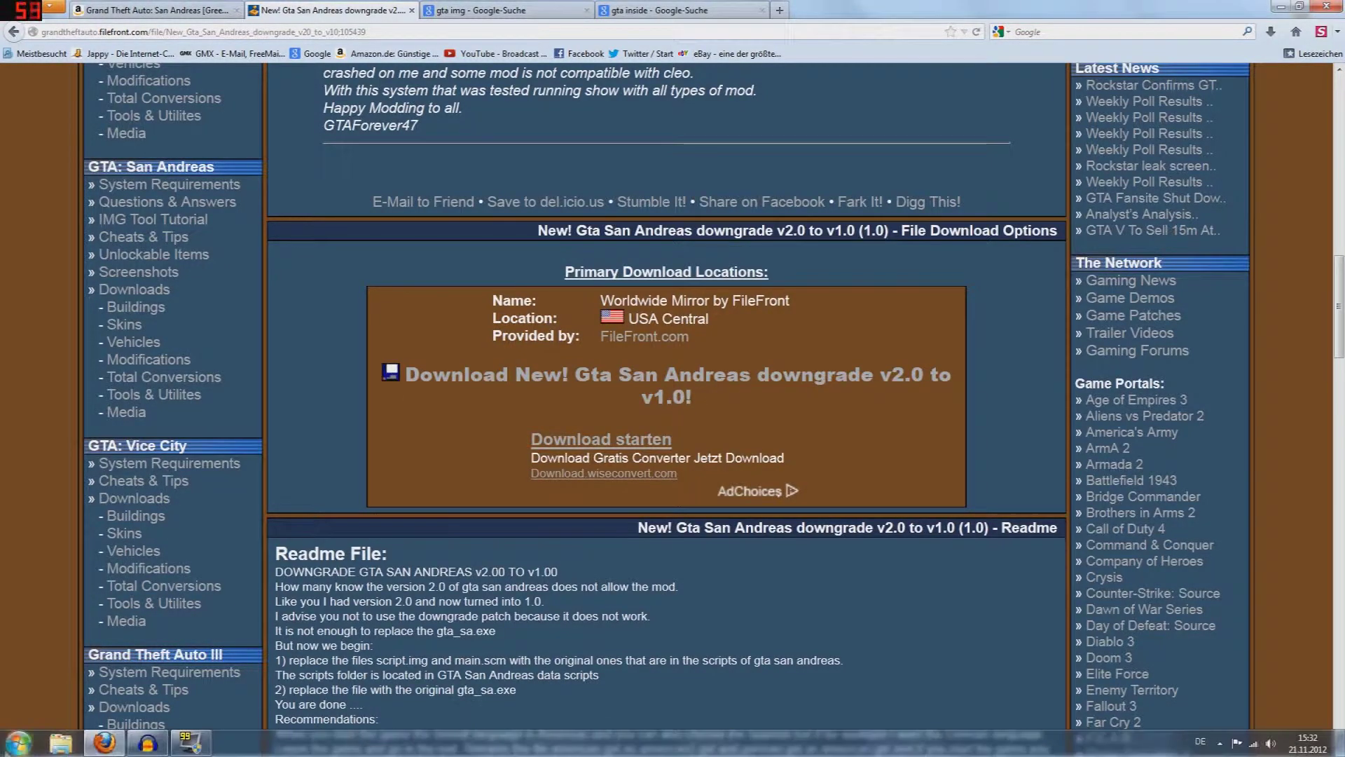
# In Downloads, open the 82new_gta_san_andreas_downgrade_v2.0_to_v1.0 folder and its subfolder, and select gta_sa and gta_sa_compact.
pyautogui.click(61, 742)
pyautogui.click(566, 318)
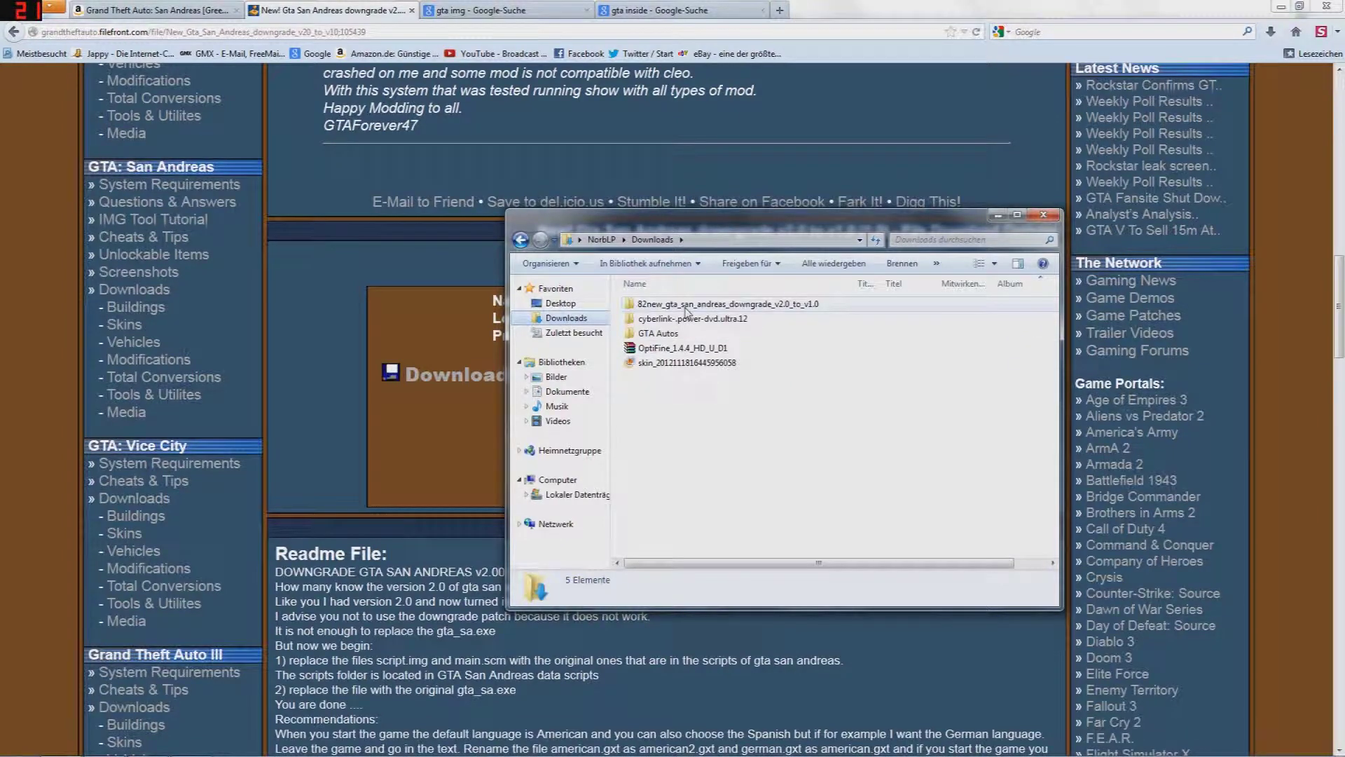
pyautogui.doubleClick(659, 305)
pyautogui.press('BackSpace')
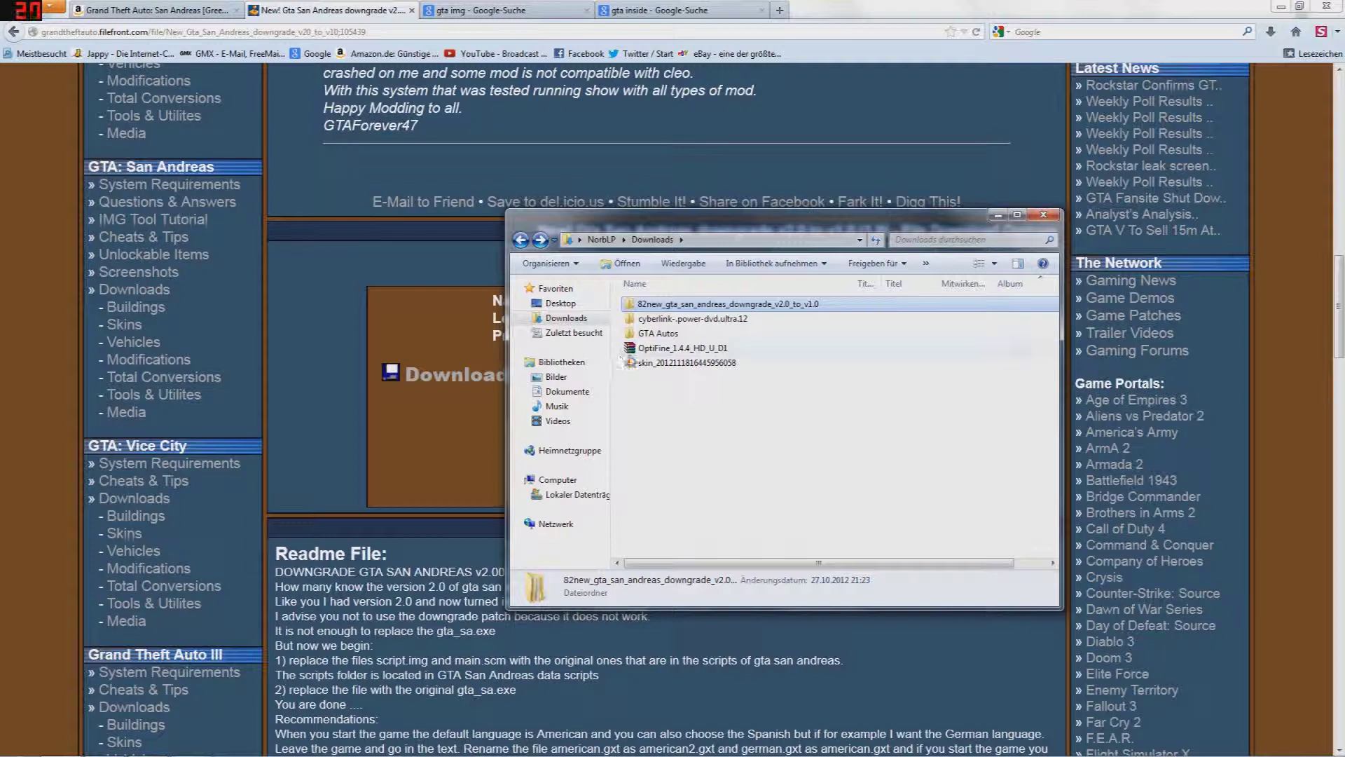
pyautogui.doubleClick(682, 307)
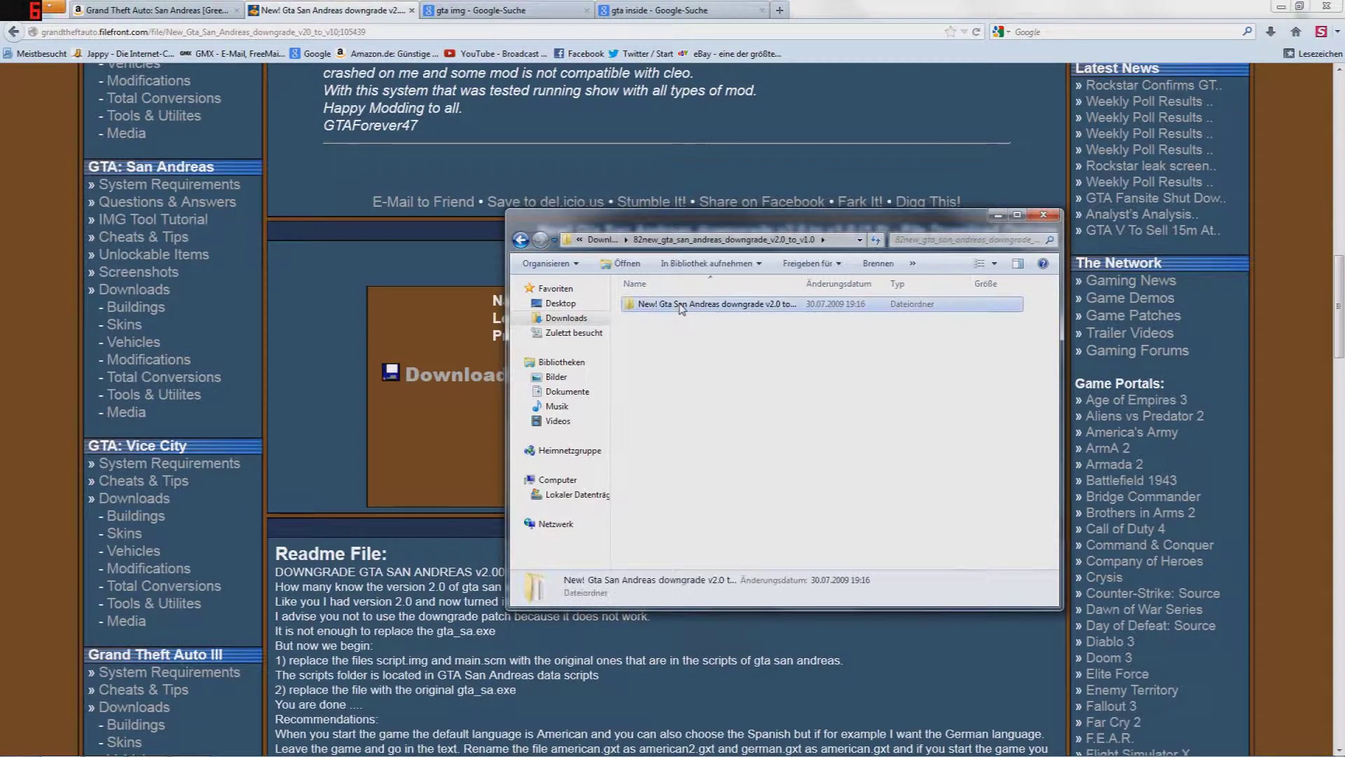
pyautogui.doubleClick(682, 307)
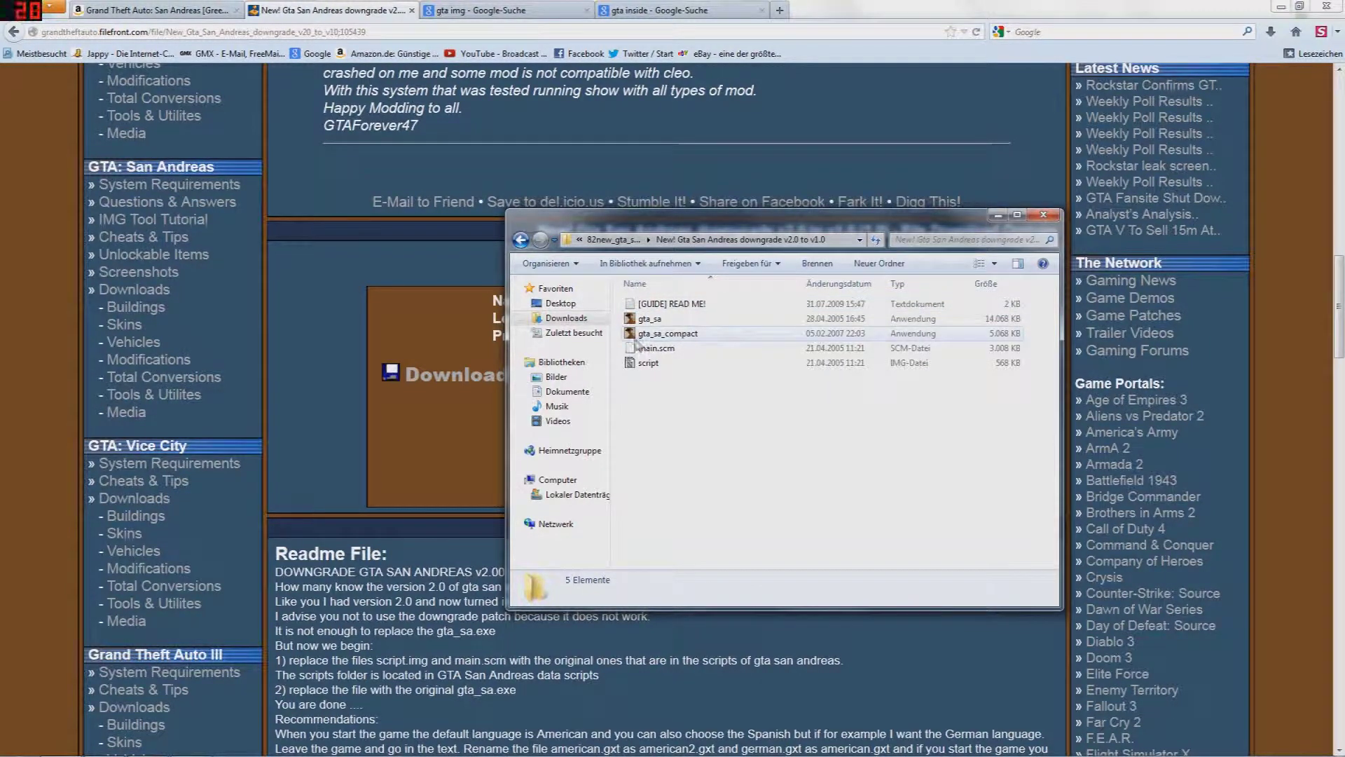
pyautogui.moveTo(626, 339); pyautogui.dragTo(630, 317)
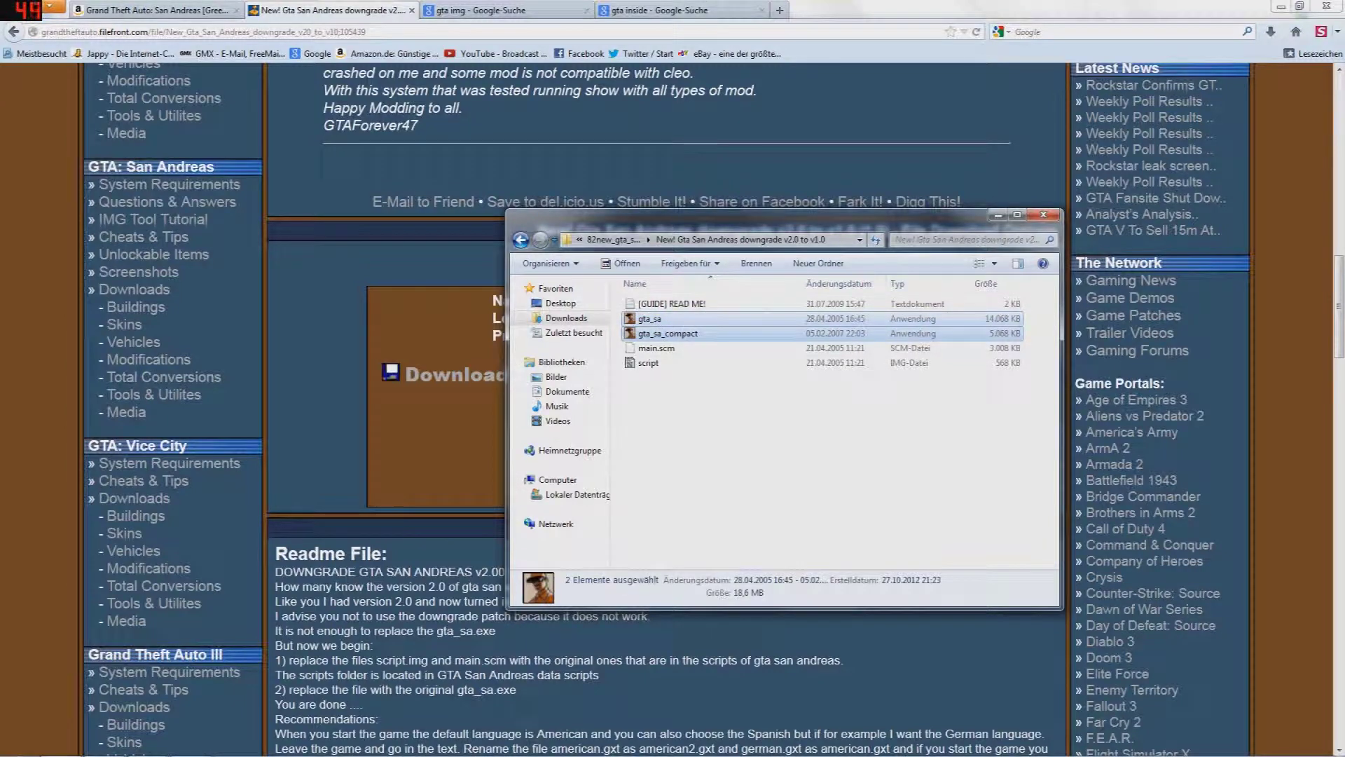
# Open a second Windows Explorer window and move it clear of most of the downgrade folder window.
pyautogui.rightClick(61, 742)
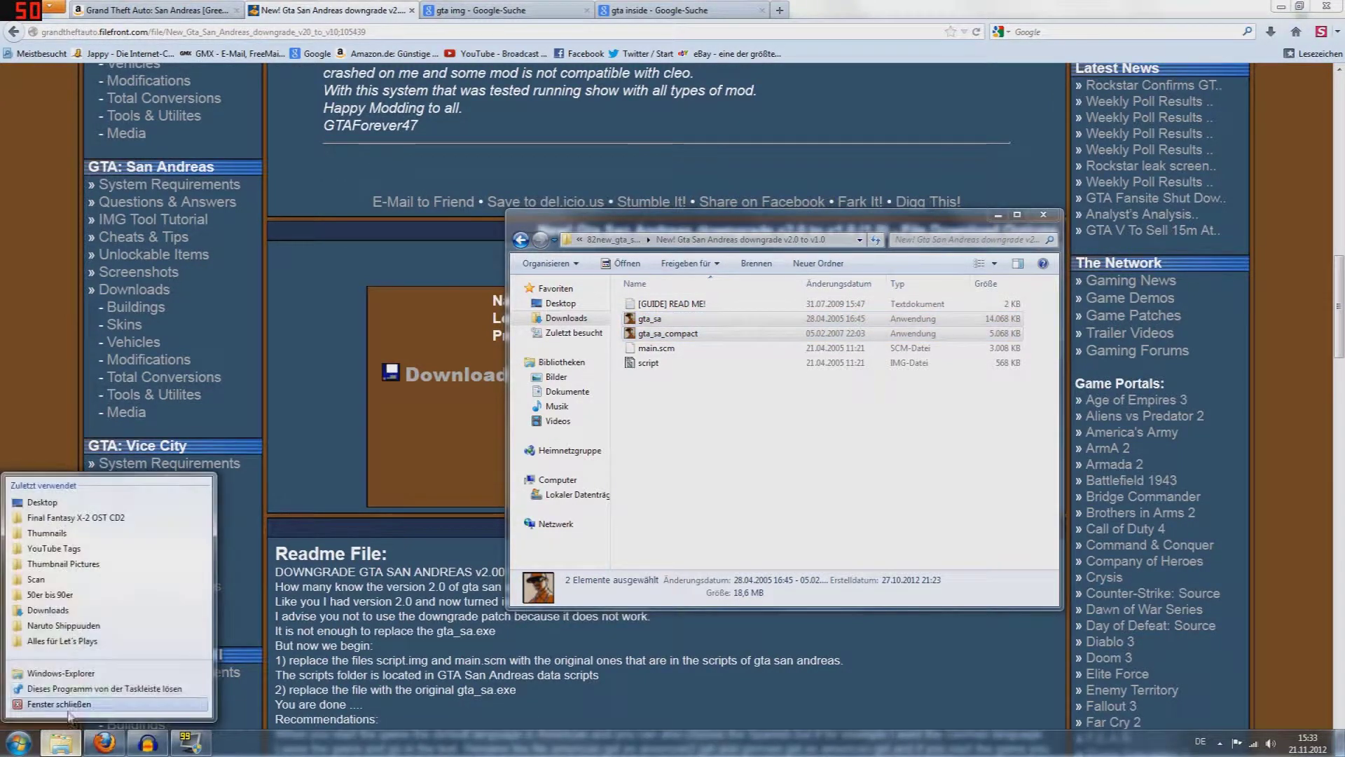
pyautogui.click(61, 673)
pyautogui.moveTo(770, 233); pyautogui.dragTo(459, 210)
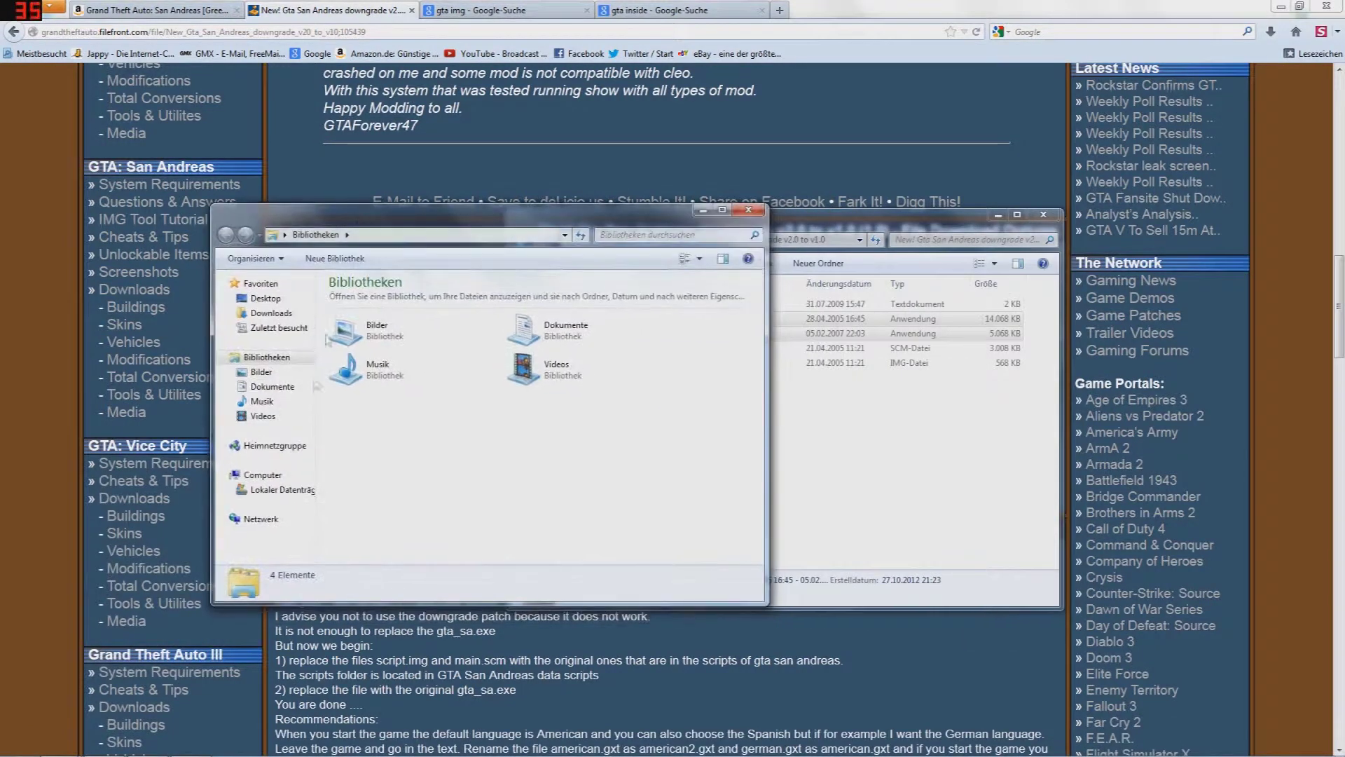
# Browse to the Rockstar Games folder inside Programme (x86) on the local drive C:.
pyautogui.click(277, 493)
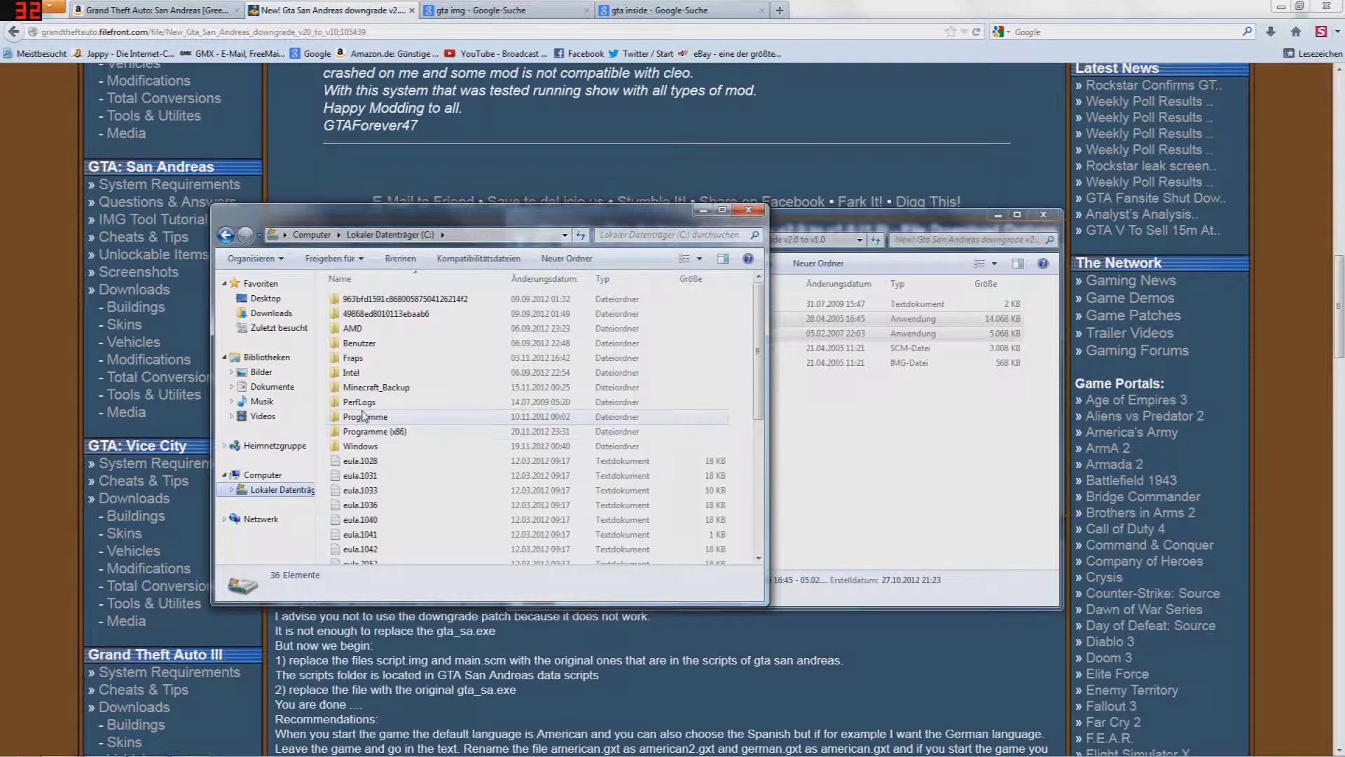
pyautogui.doubleClick(376, 432)
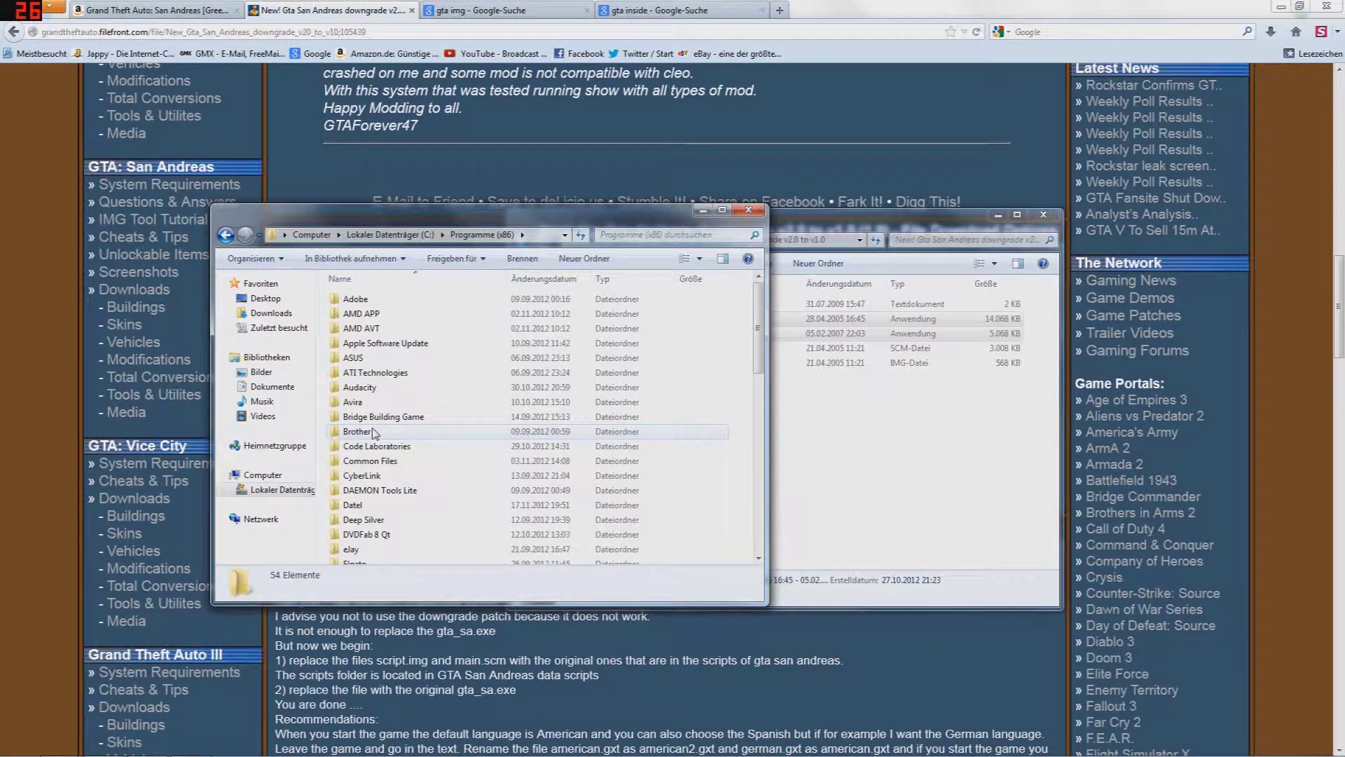
pyautogui.press('BackSpace')
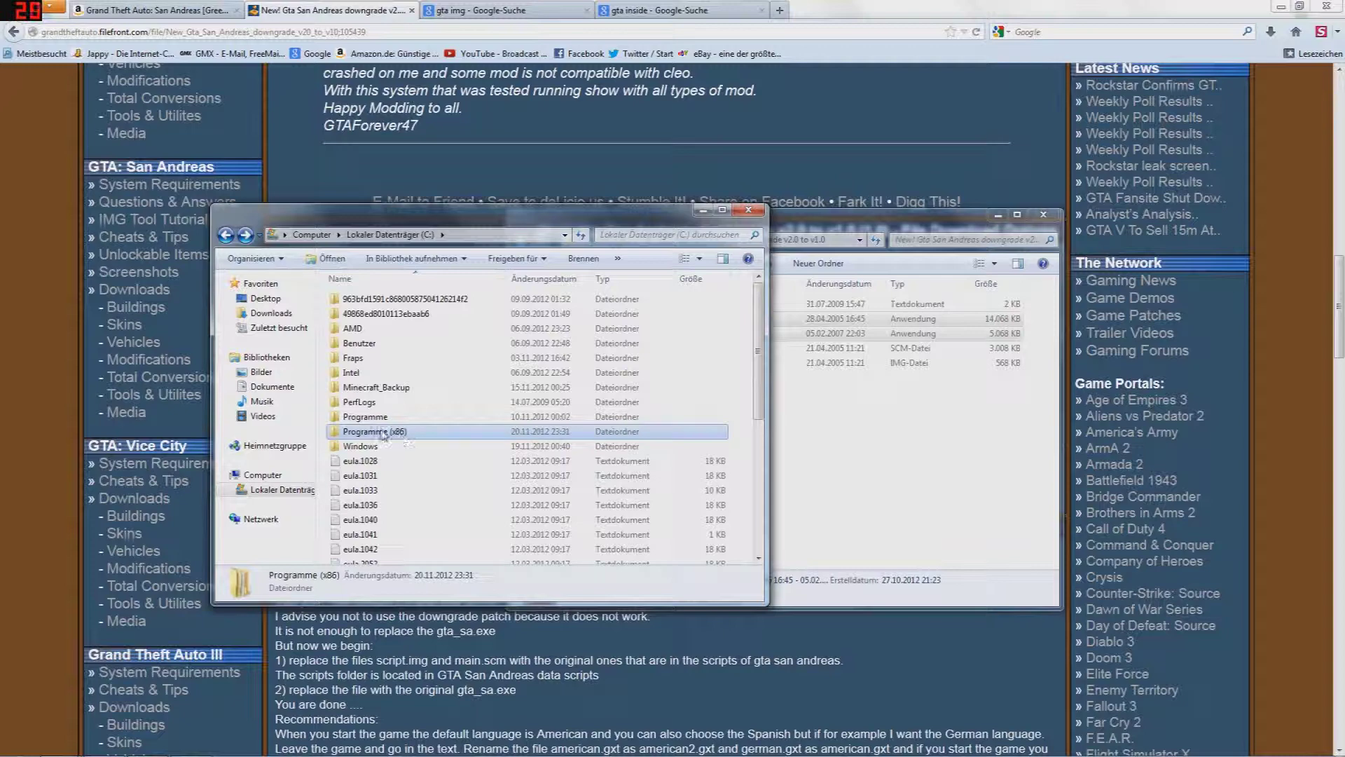
pyautogui.doubleClick(383, 432)
pyautogui.click(381, 435)
pyautogui.press('r')
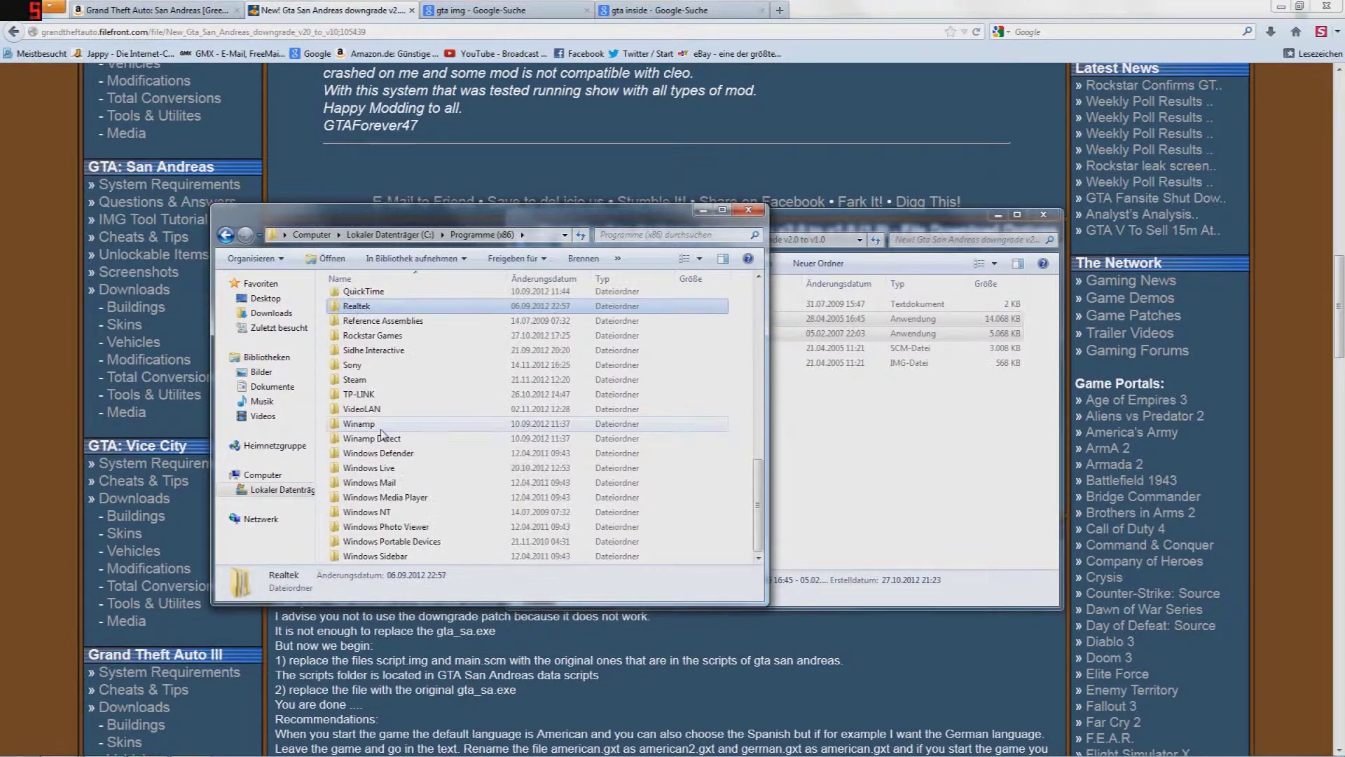
pyautogui.press('Down')
pyautogui.press('Down')
pyautogui.press('Return')
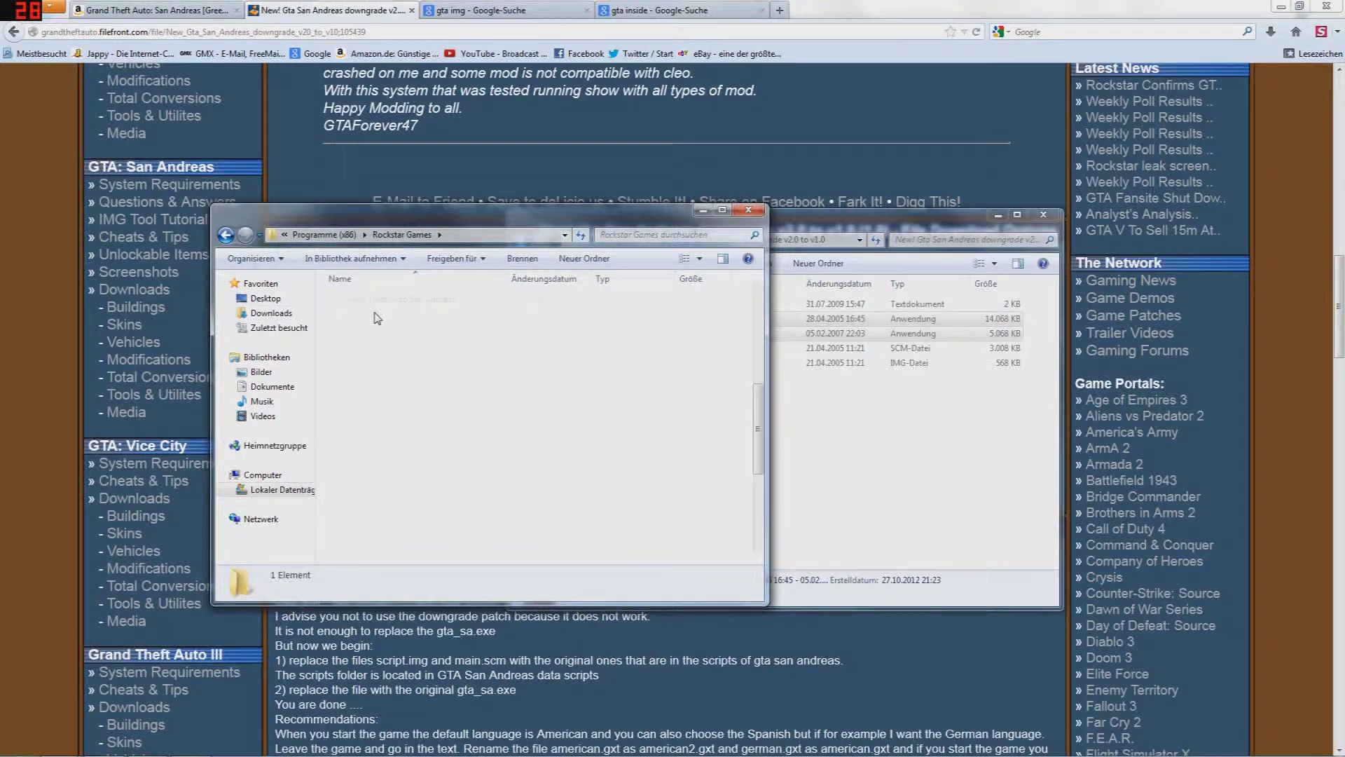
# Go back to Programme (x86), reopen Rockstar Games, and open the Grand Theft Auto San Andreas folder.
pyautogui.press('BackSpace')
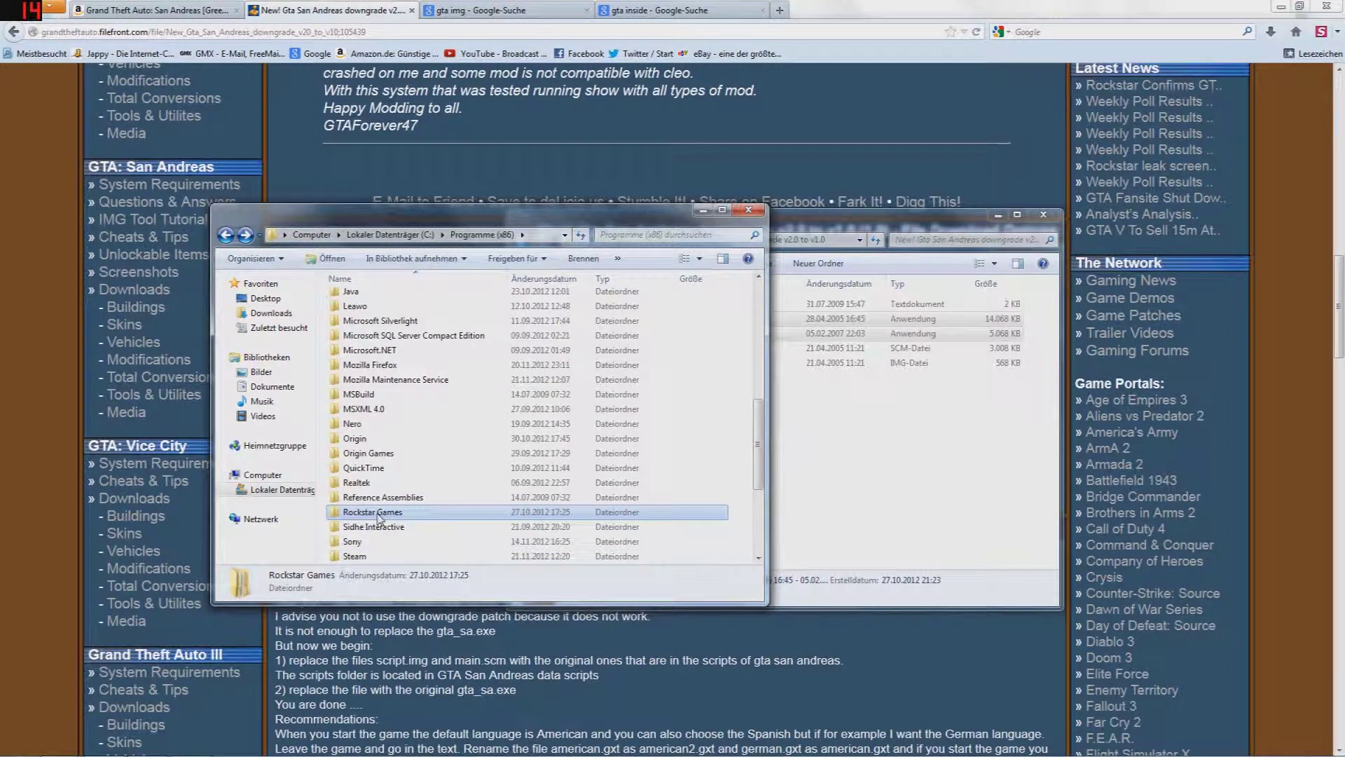
pyautogui.moveTo(378, 517)
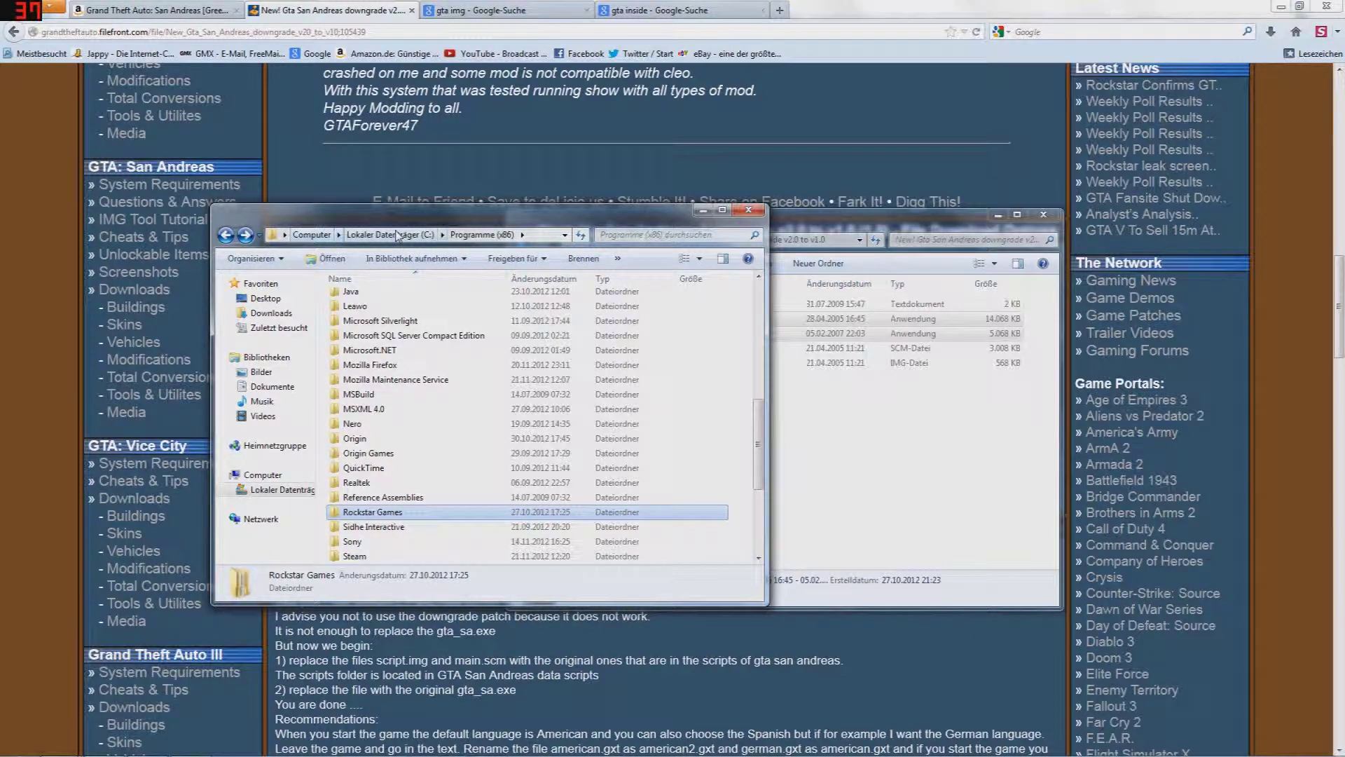
pyautogui.doubleClick(377, 517)
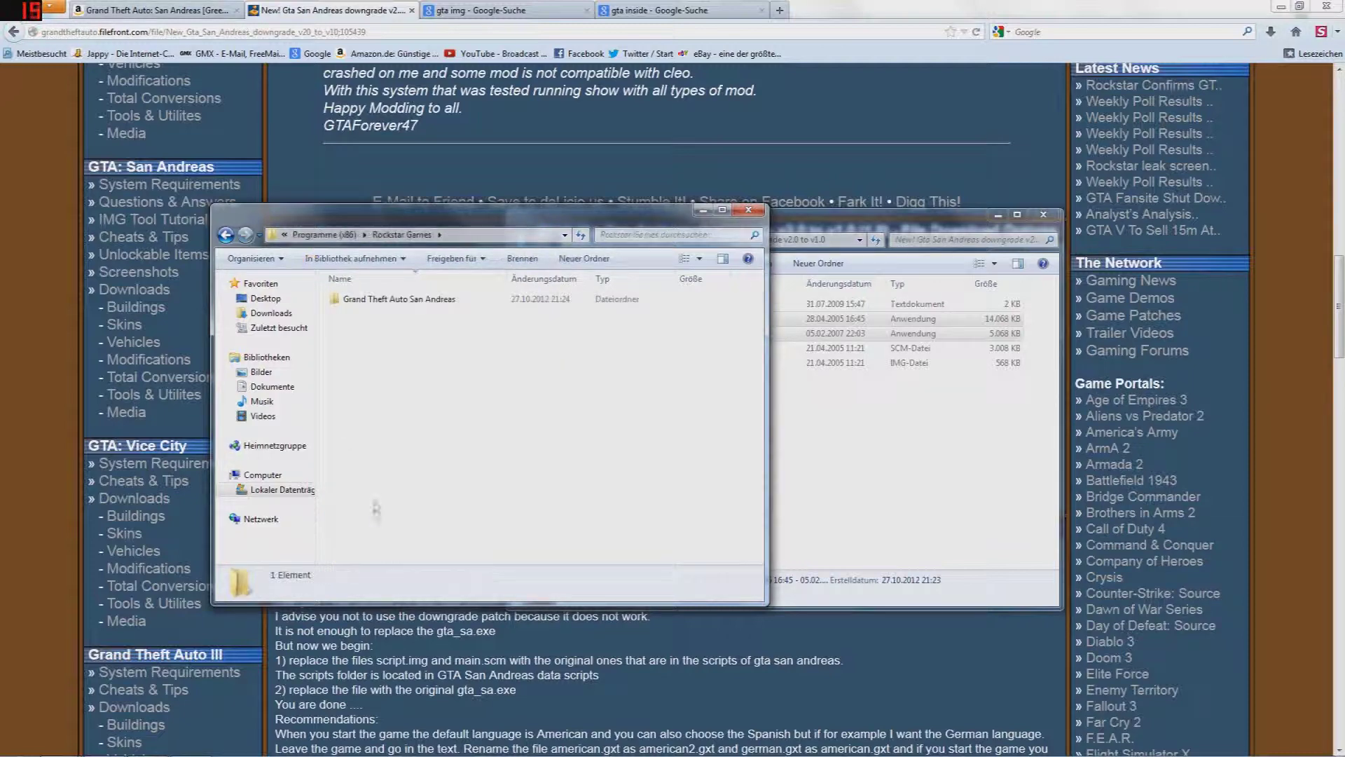
pyautogui.doubleClick(366, 302)
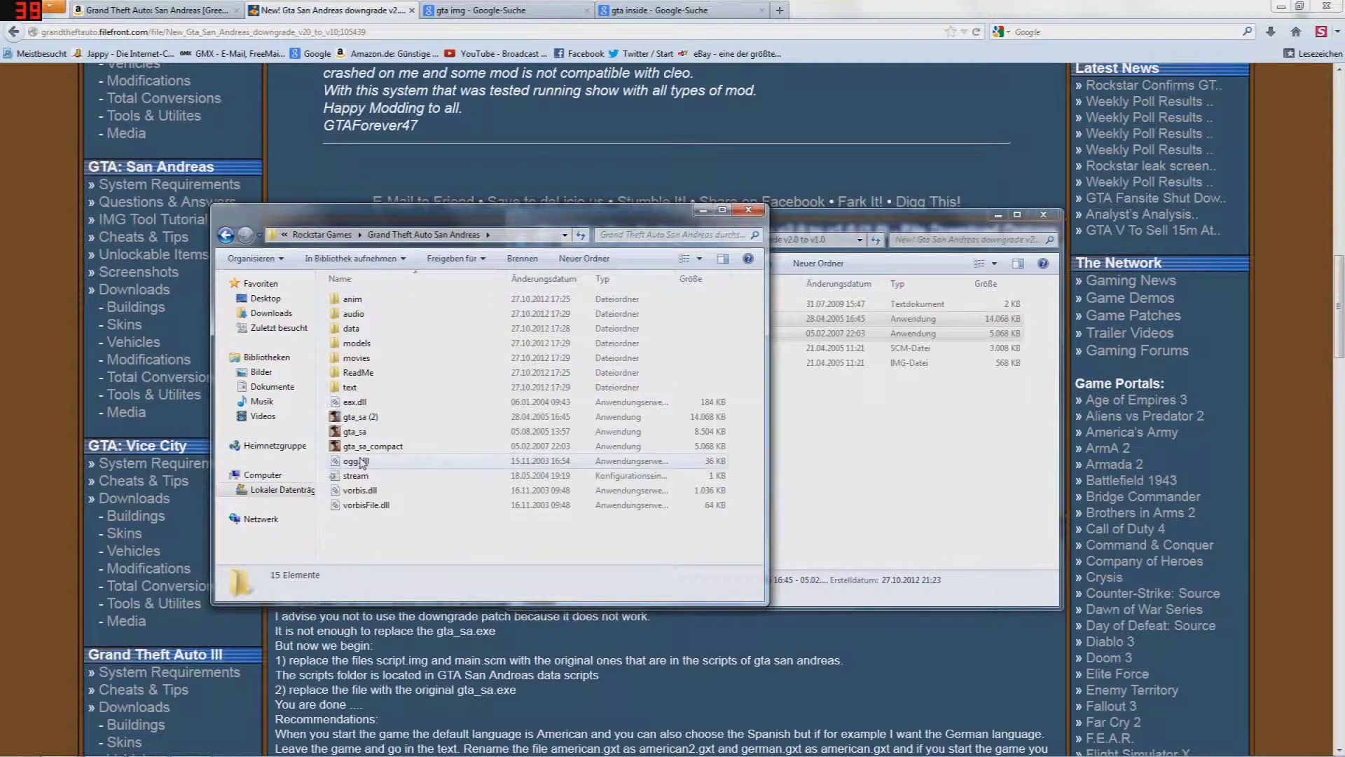
# Put the game folder beside the downgrade folder and view the available file actions for gta_sa and gta_sa_compact.
pyautogui.moveTo(634, 218); pyautogui.dragTo(375, 220)
pyautogui.click(661, 320)
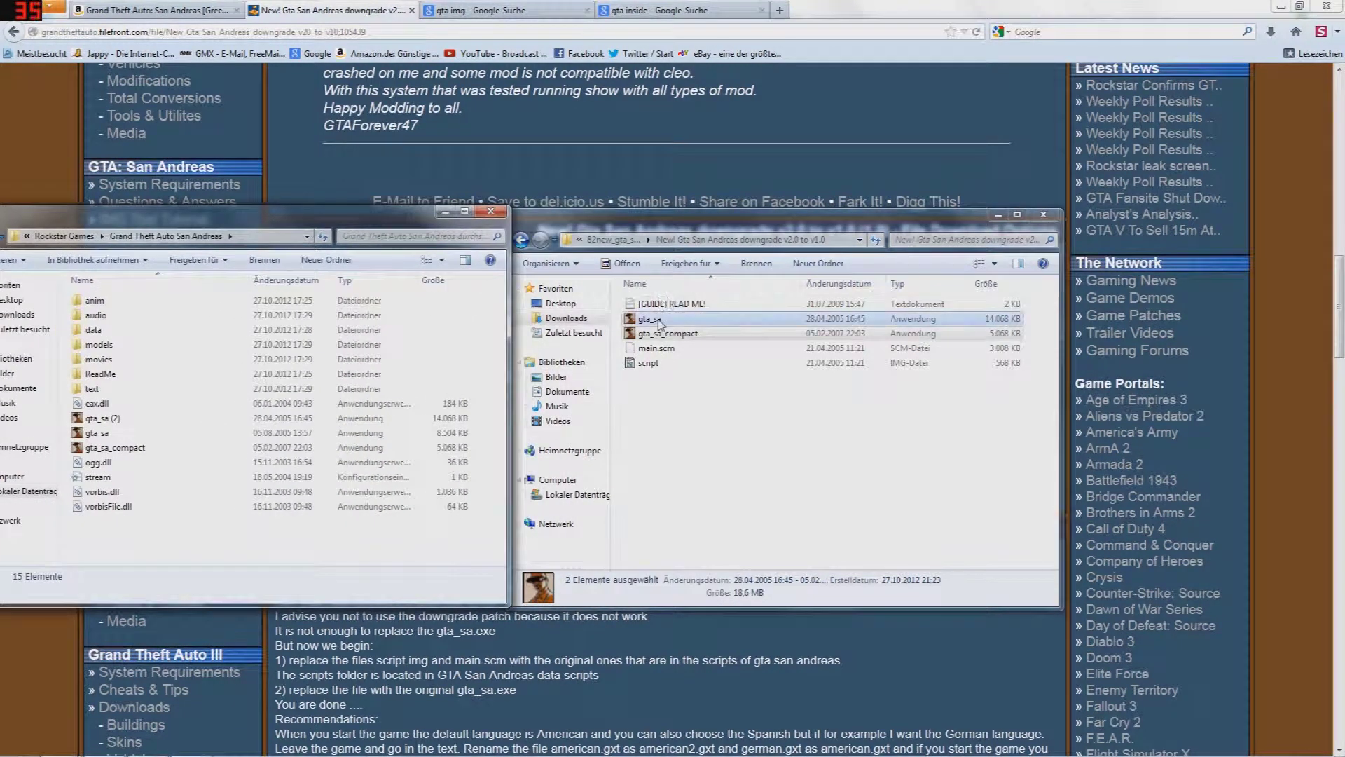
pyautogui.rightClick(659, 322)
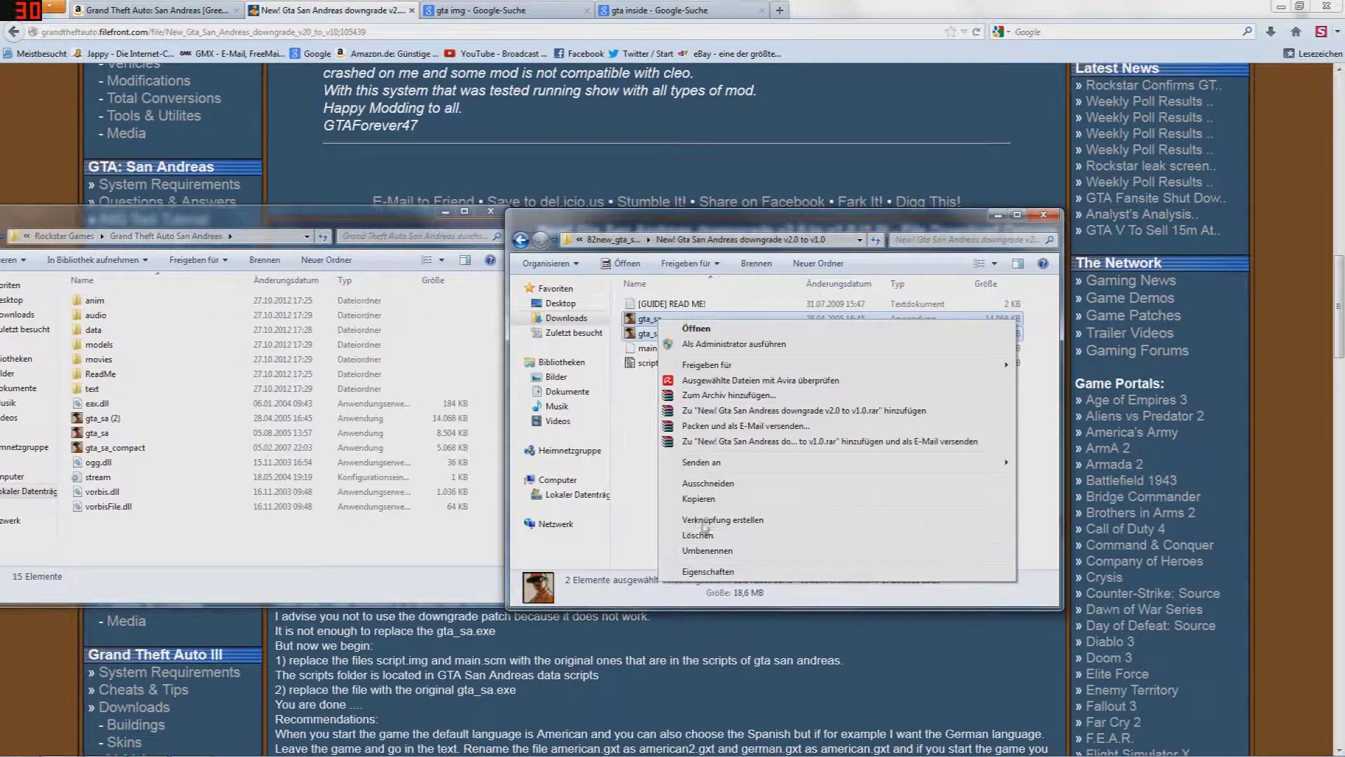
pyautogui.click(267, 548)
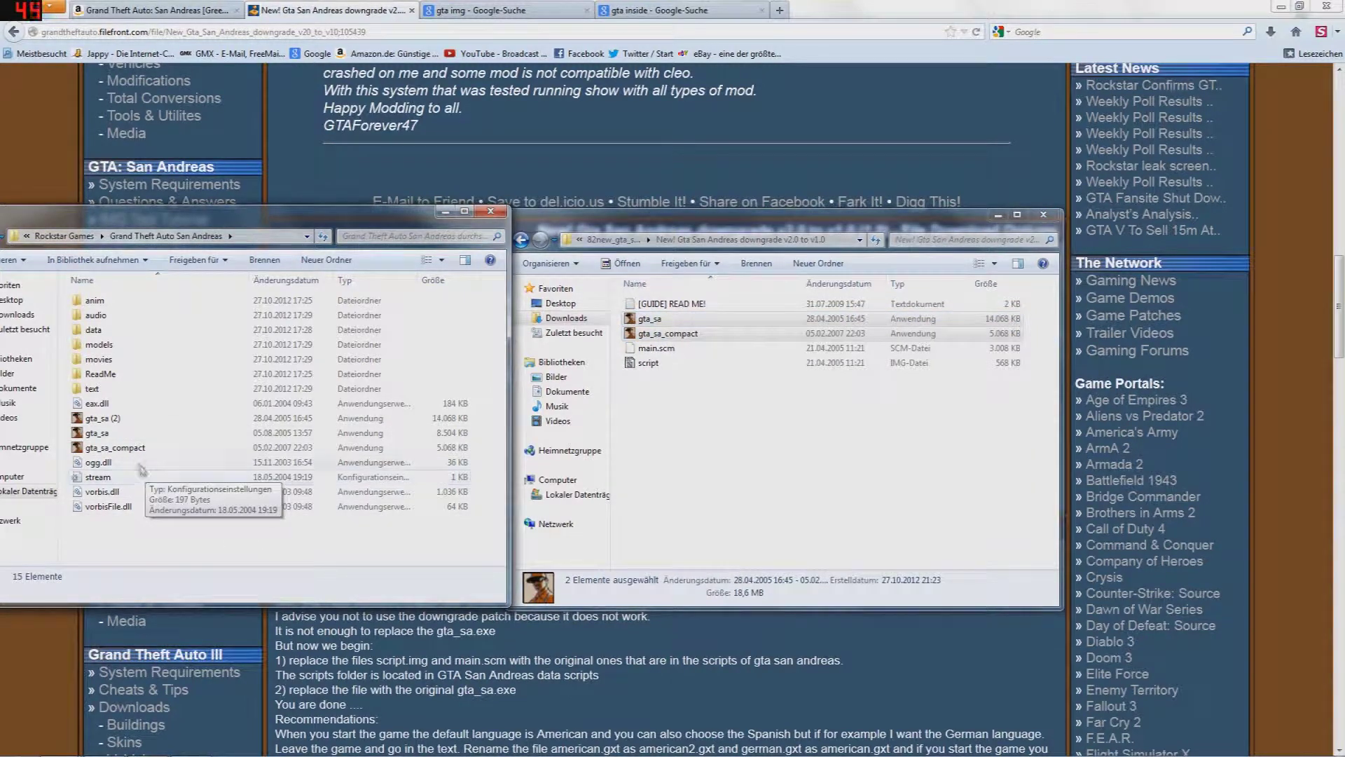
pyautogui.click(657, 452)
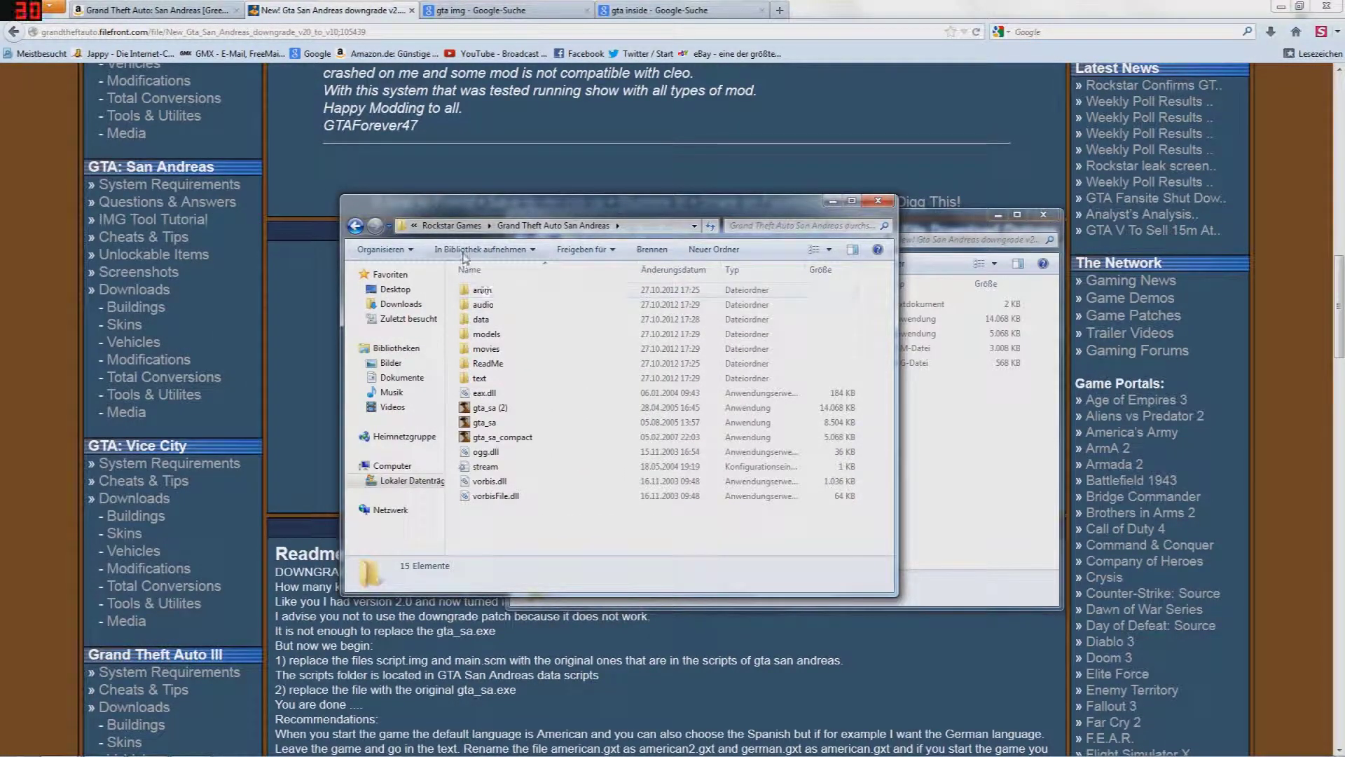
# Check the game folder's location in Rockstar Games, return to it, and close the downgrade folder window.
pyautogui.click(355, 225)
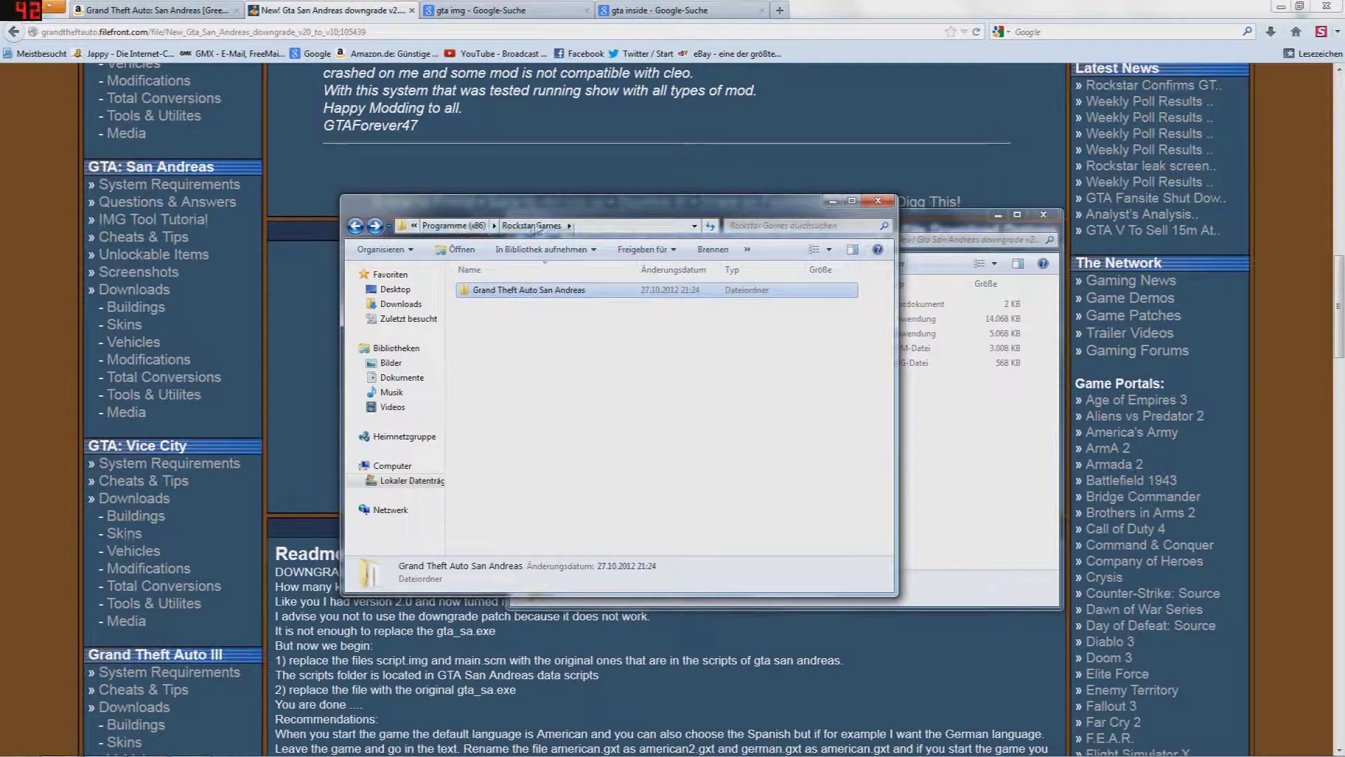
pyautogui.click(375, 224)
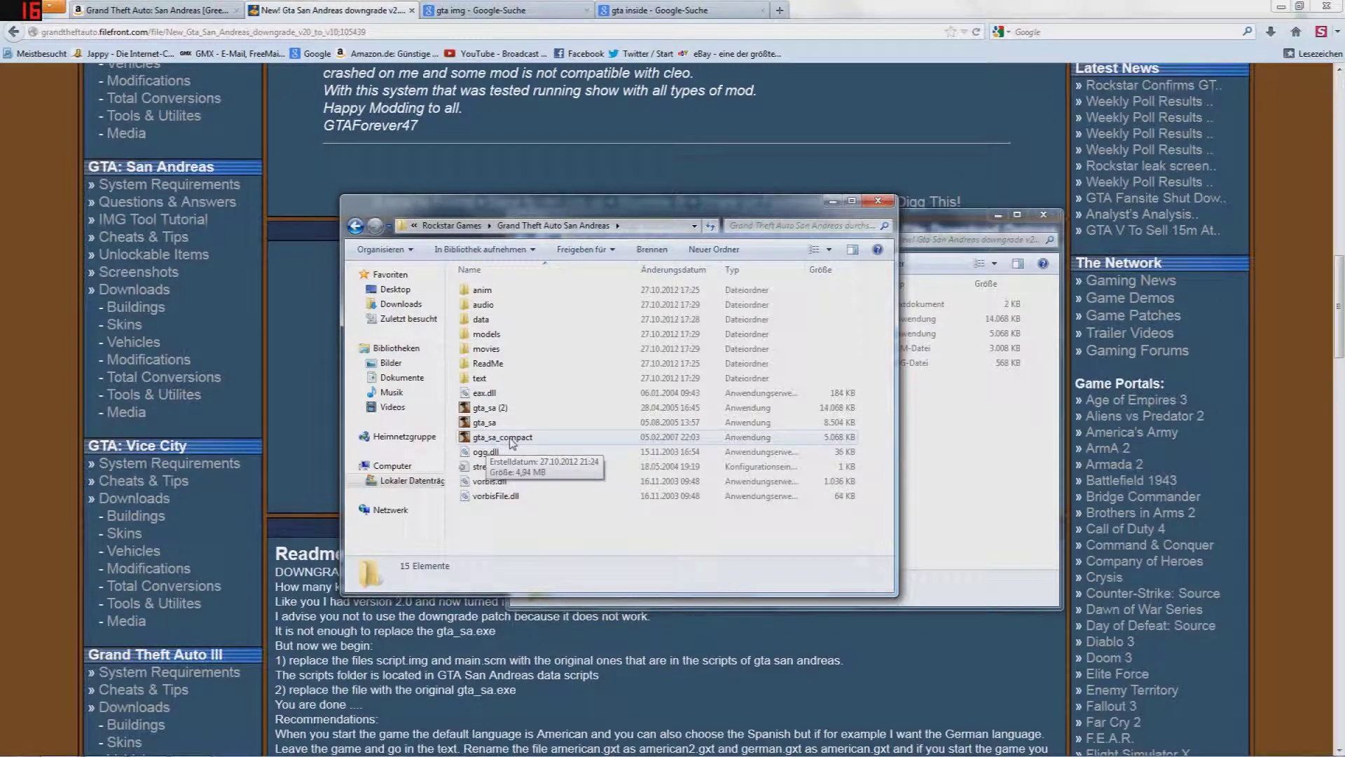
pyautogui.click(969, 424)
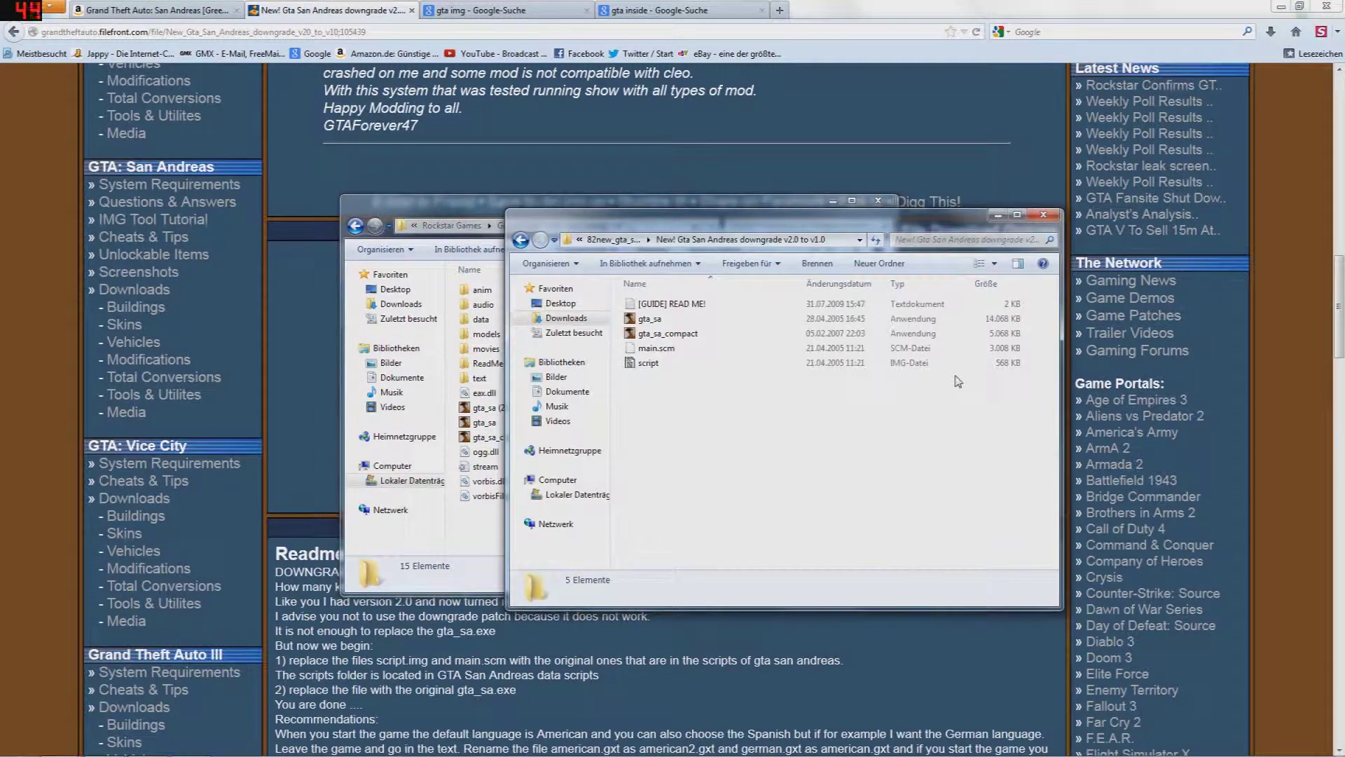
pyautogui.click(1043, 214)
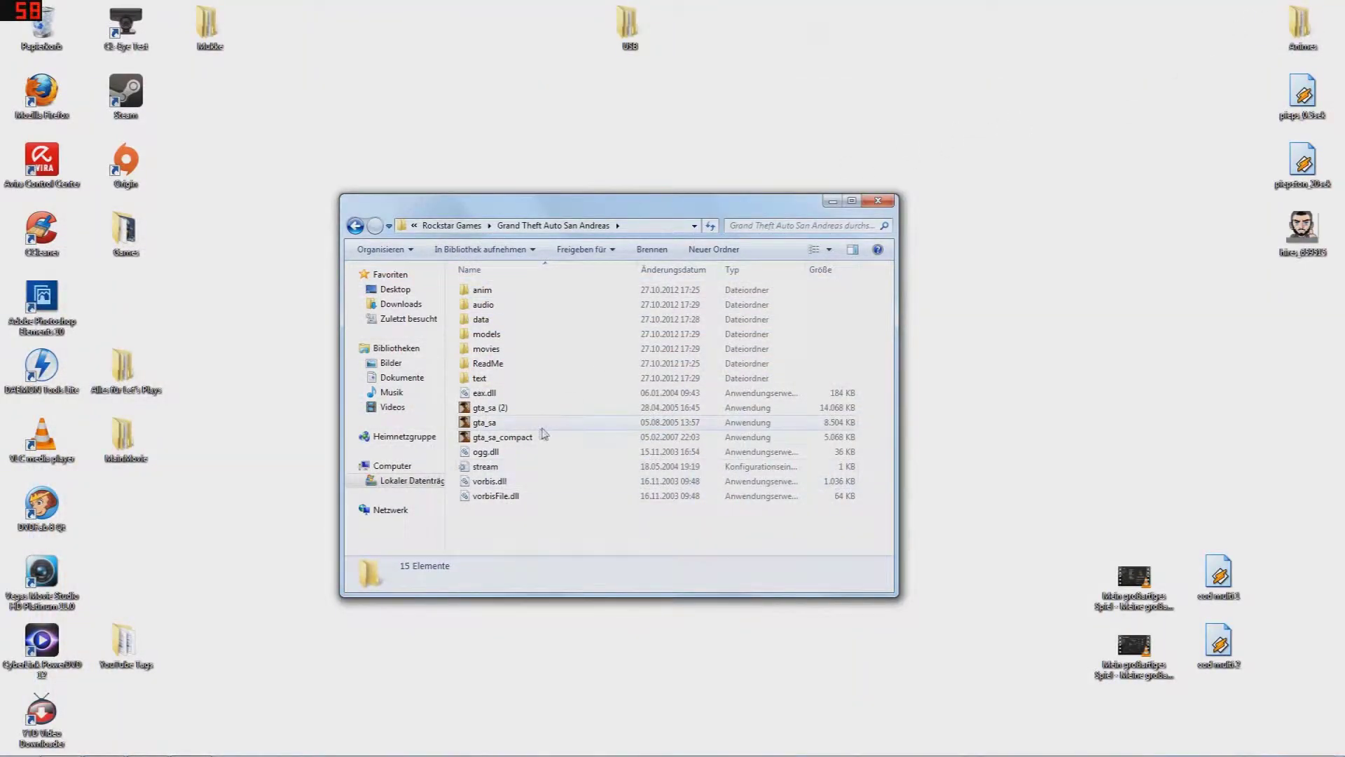
# Select gta_sa_compact in the Grand Theft Auto San Andreas folder, and close the folder window.
pyautogui.moveTo(542, 434)
pyautogui.mouseDown()
pyautogui.moveTo(582, 262)
pyautogui.moveTo(396, 70)
pyautogui.moveTo(536, 407)
pyautogui.moveTo(526, 438)
pyautogui.mouseUp()
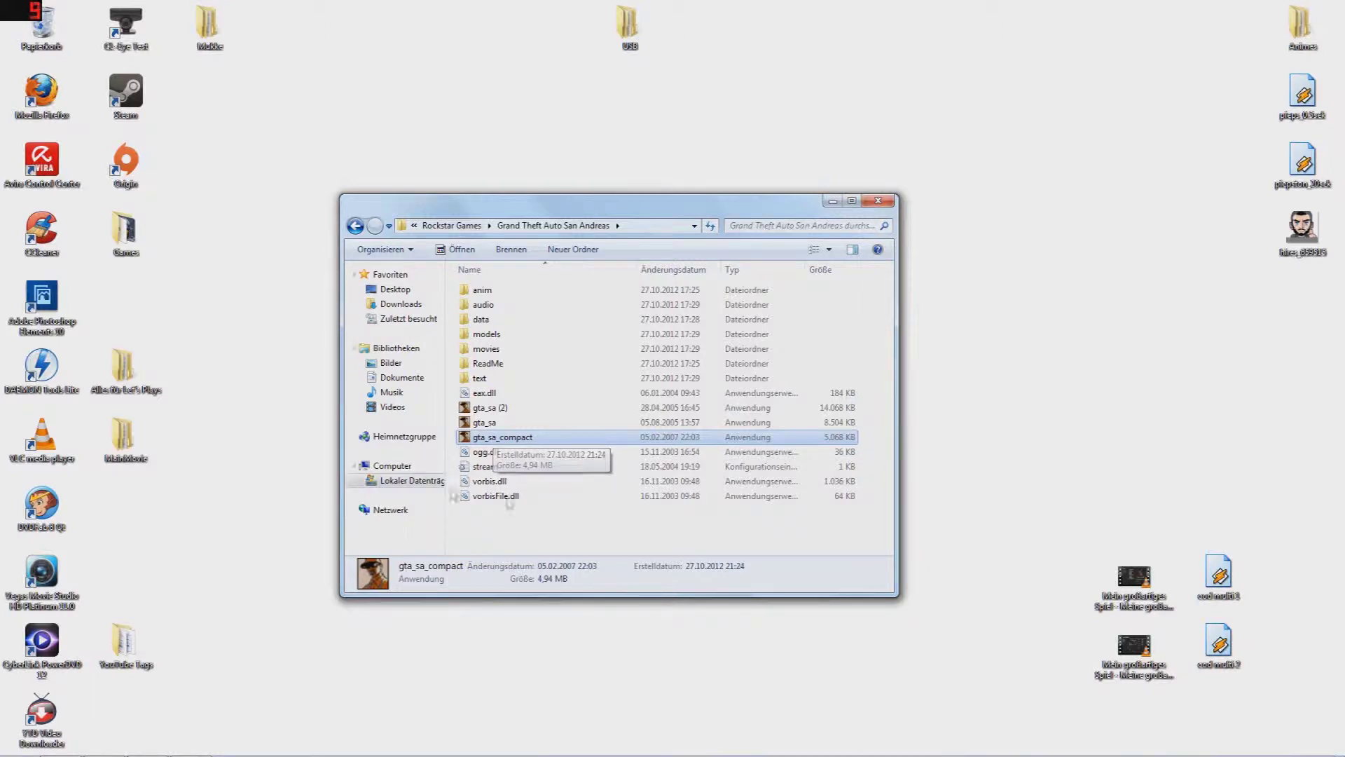
pyautogui.click(879, 202)
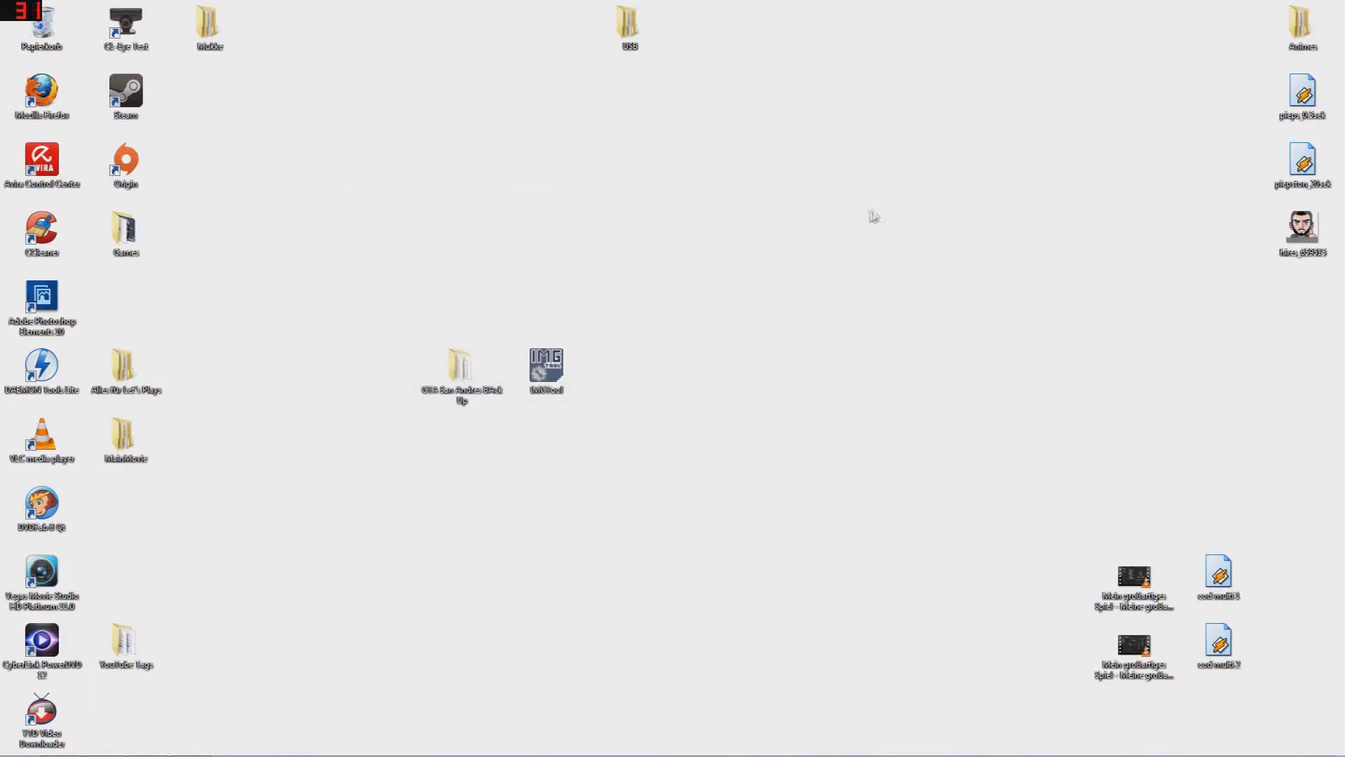
pyautogui.moveTo(660, 277); pyautogui.dragTo(386, 478)
pyautogui.click(391, 481)
# Switch to Firefox, open the FileFront IMG Tool 2.0 page from the "gta img" Google results, and find its download options.
pyautogui.moveTo(224, 754)
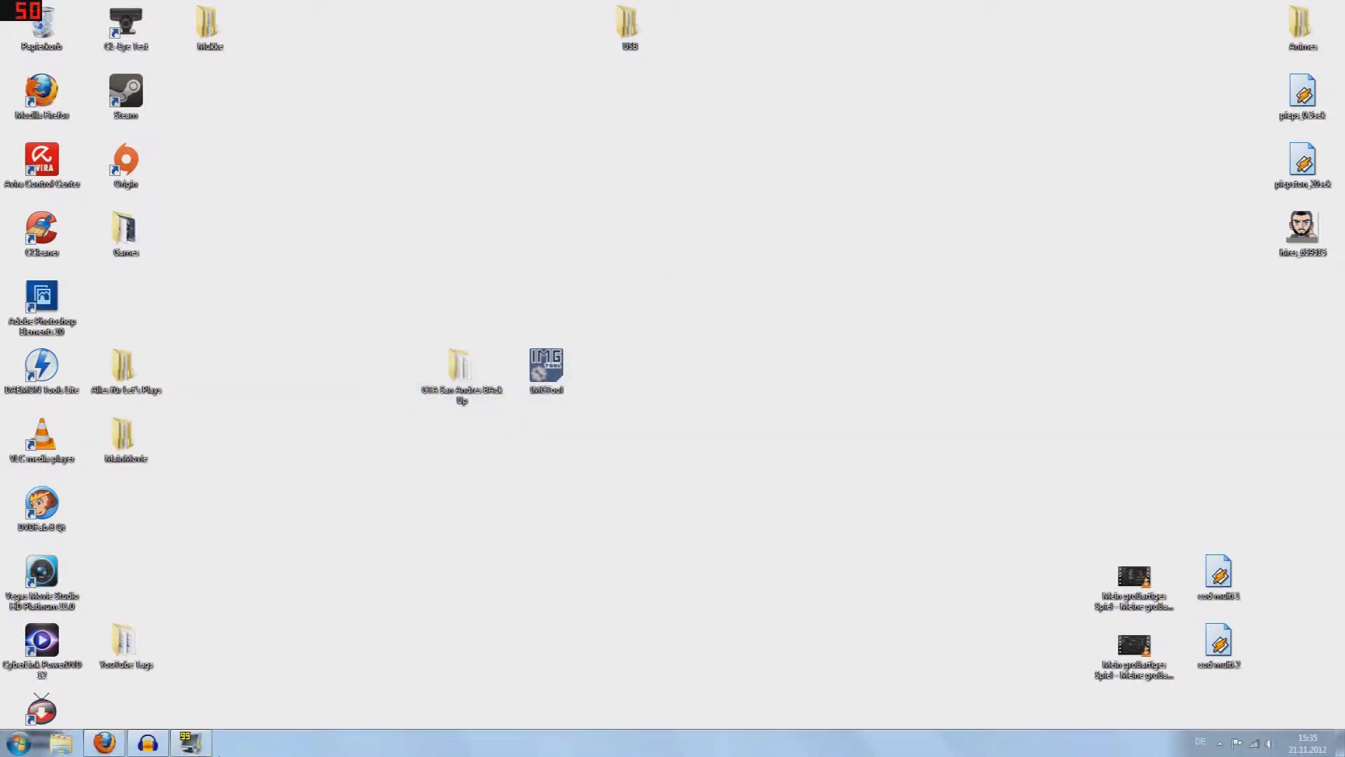
pyautogui.click(105, 743)
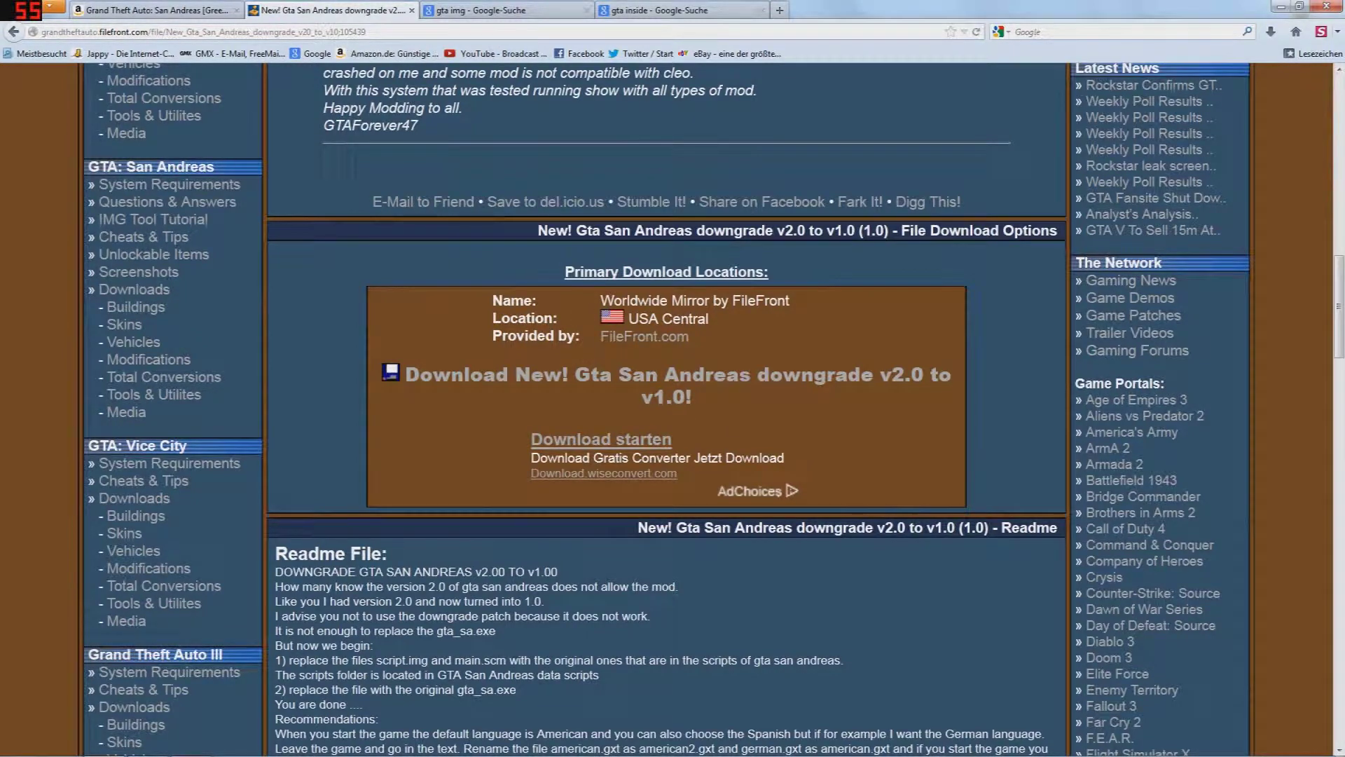
pyautogui.click(522, 10)
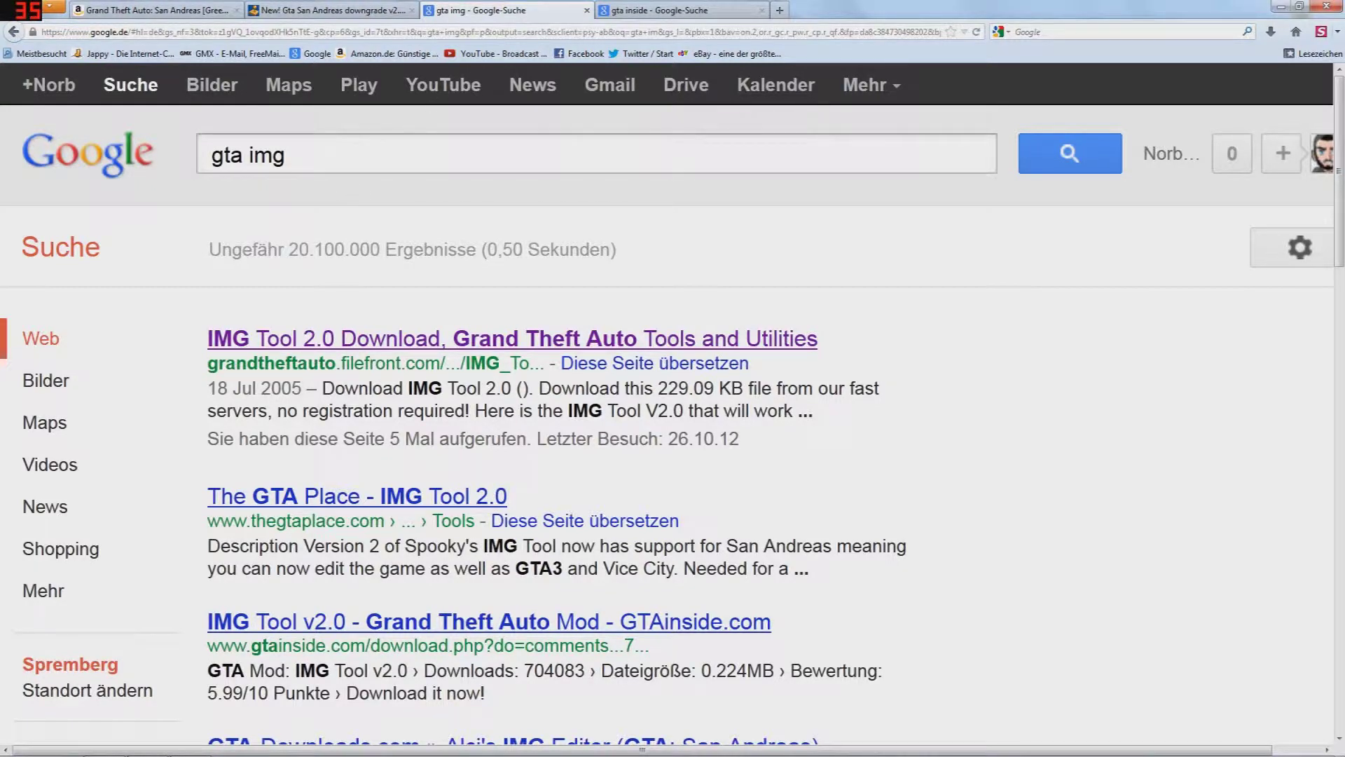
pyautogui.click(287, 155)
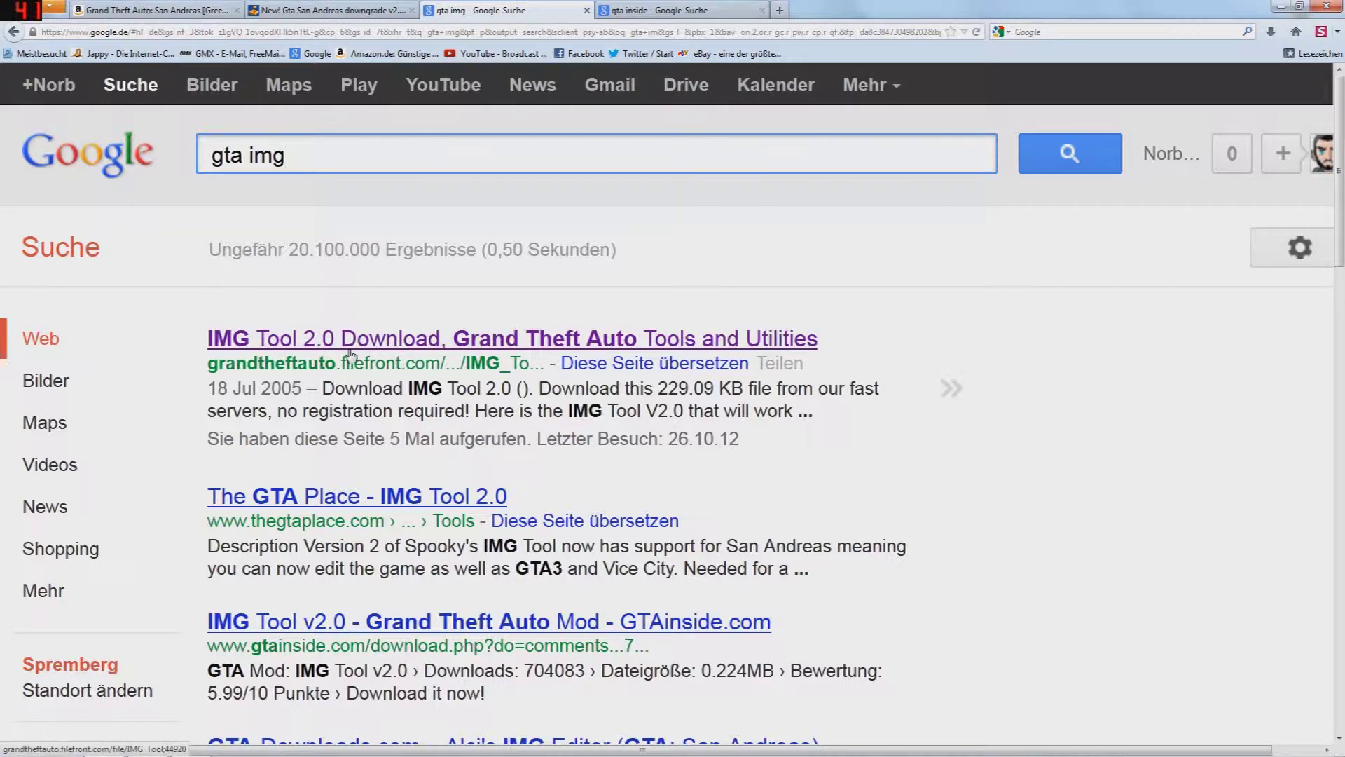
pyautogui.click(450, 339)
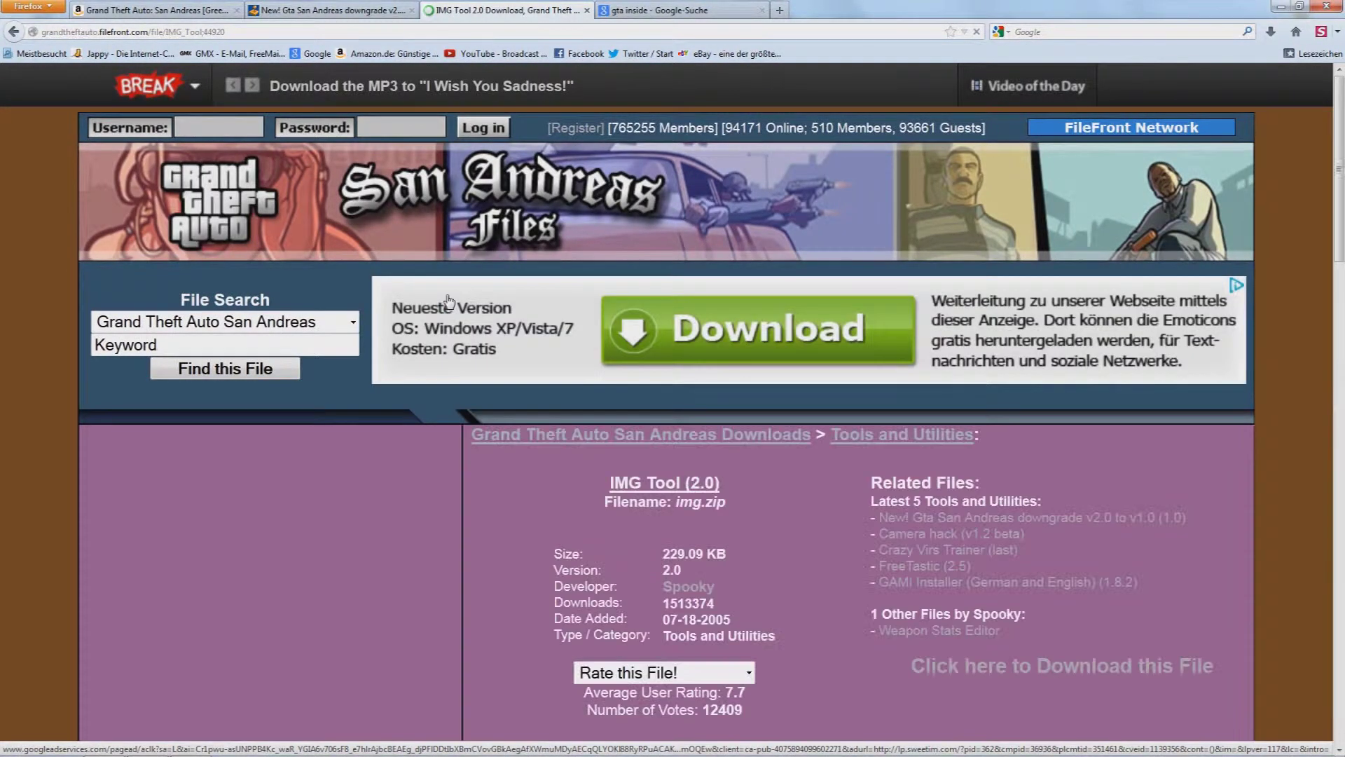
pyautogui.scroll(-15, 455, 293)
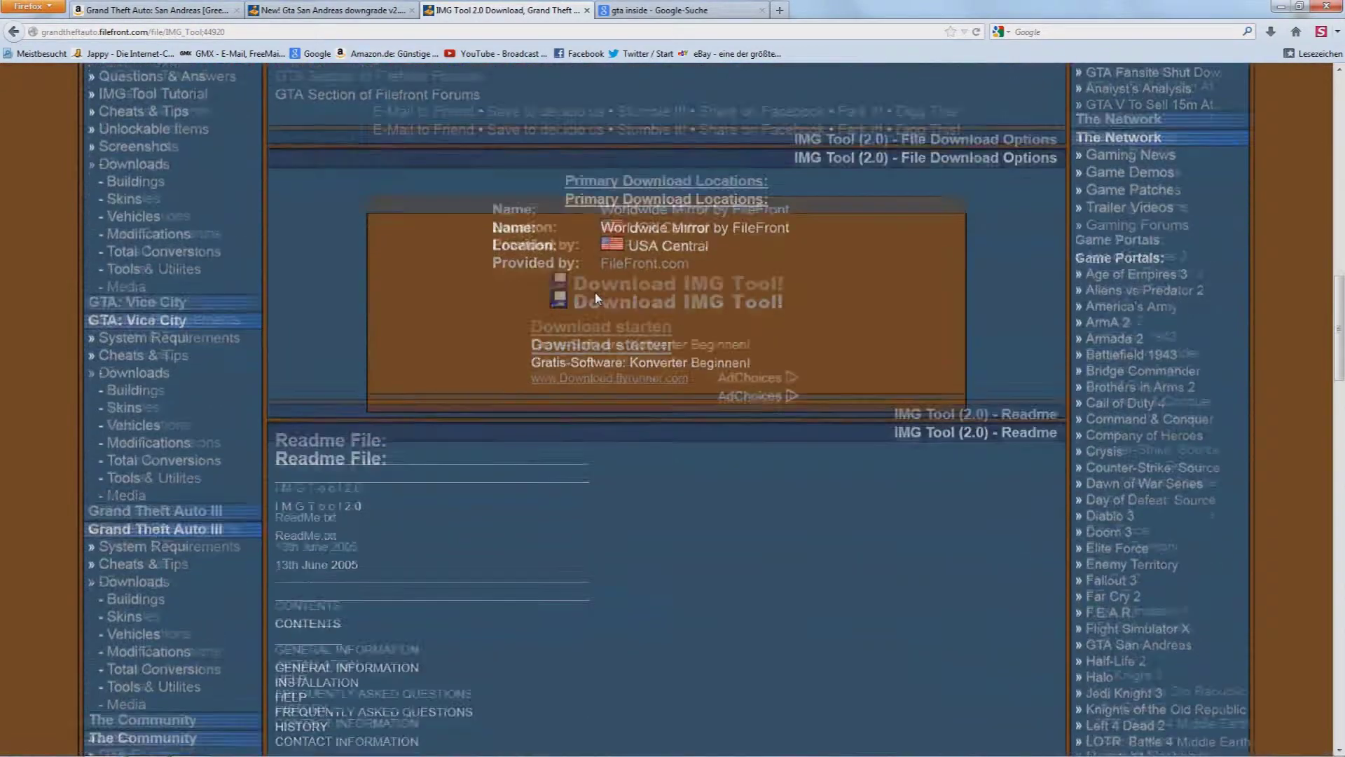
pyautogui.scroll(1, 595, 293)
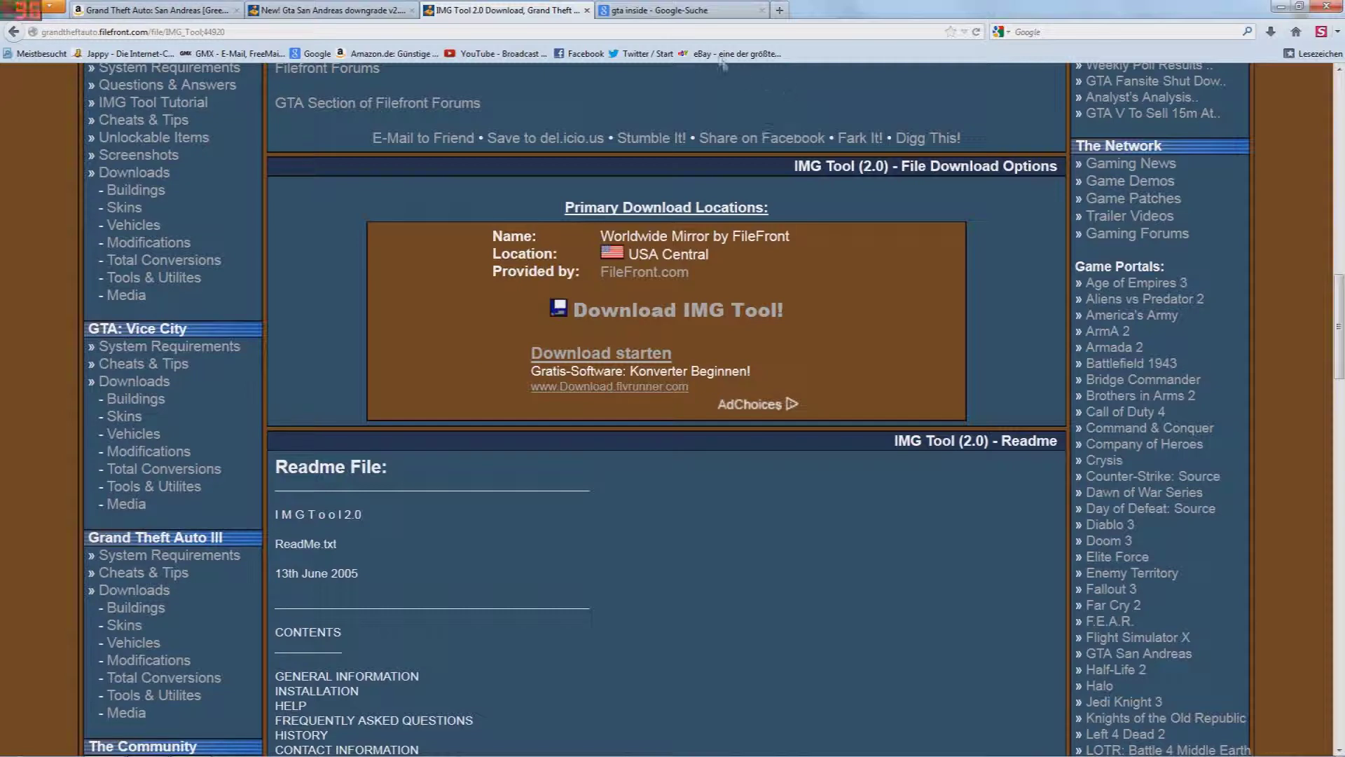
# Switch to the desktop, move the IMGTool icon away from the GTA San Andreas backup folder, and run it as administrator.
pyautogui.click(1281, 7)
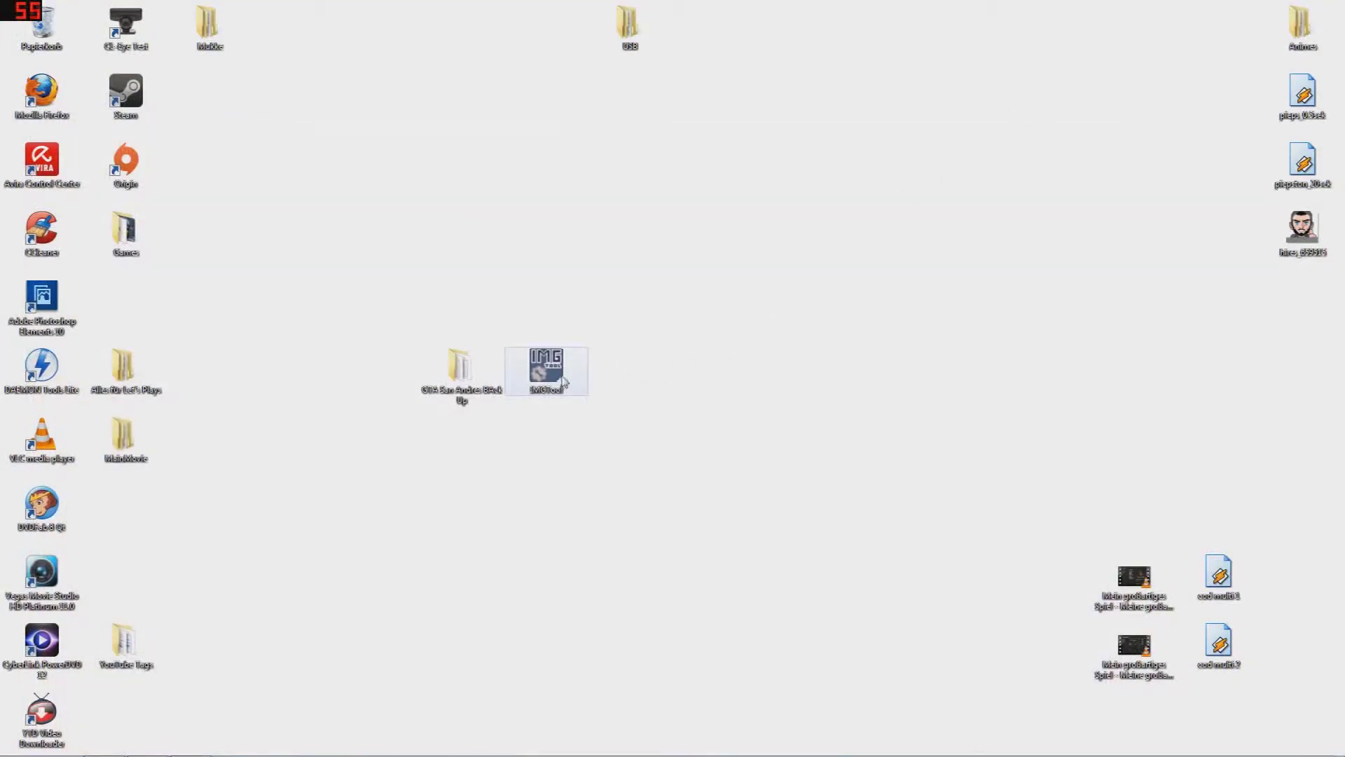
pyautogui.moveTo(569, 368); pyautogui.dragTo(737, 369)
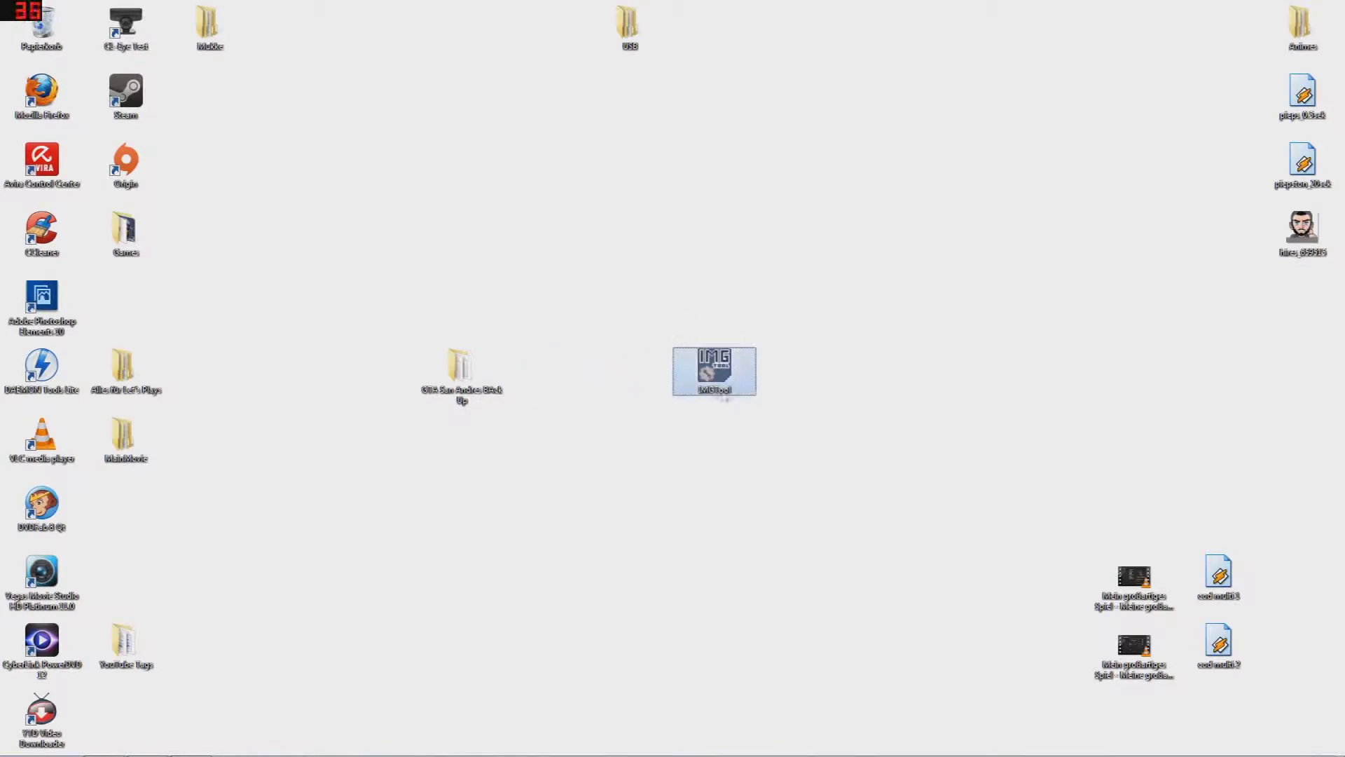
pyautogui.rightClick(710, 369)
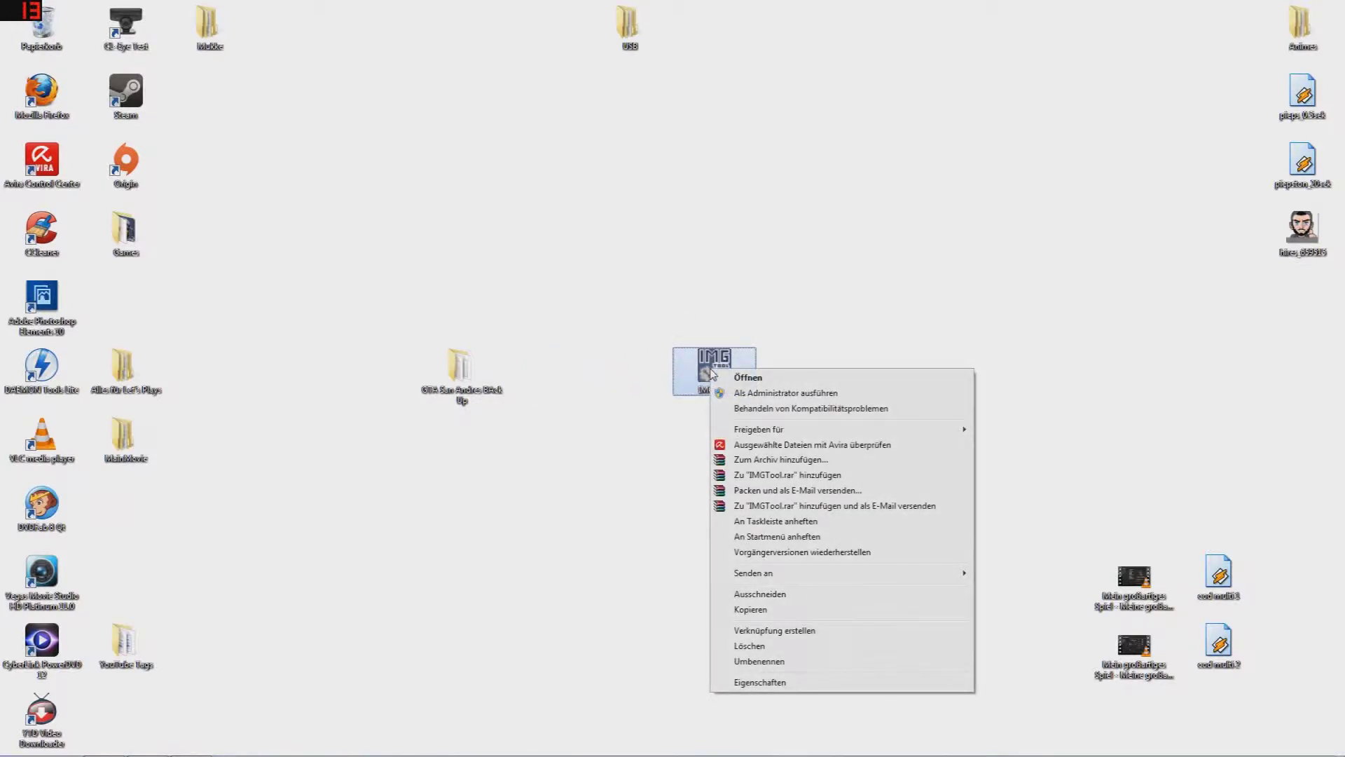
pyautogui.click(745, 393)
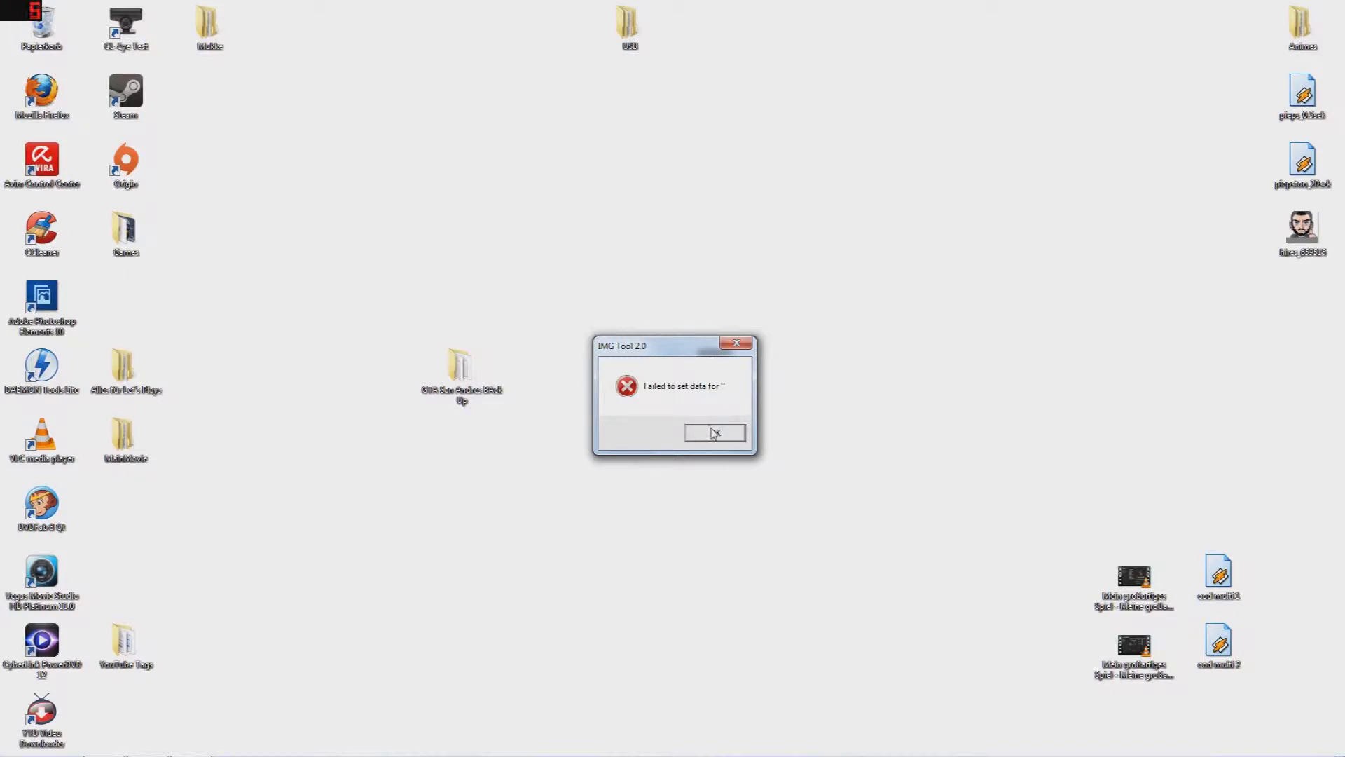
pyautogui.click(714, 433)
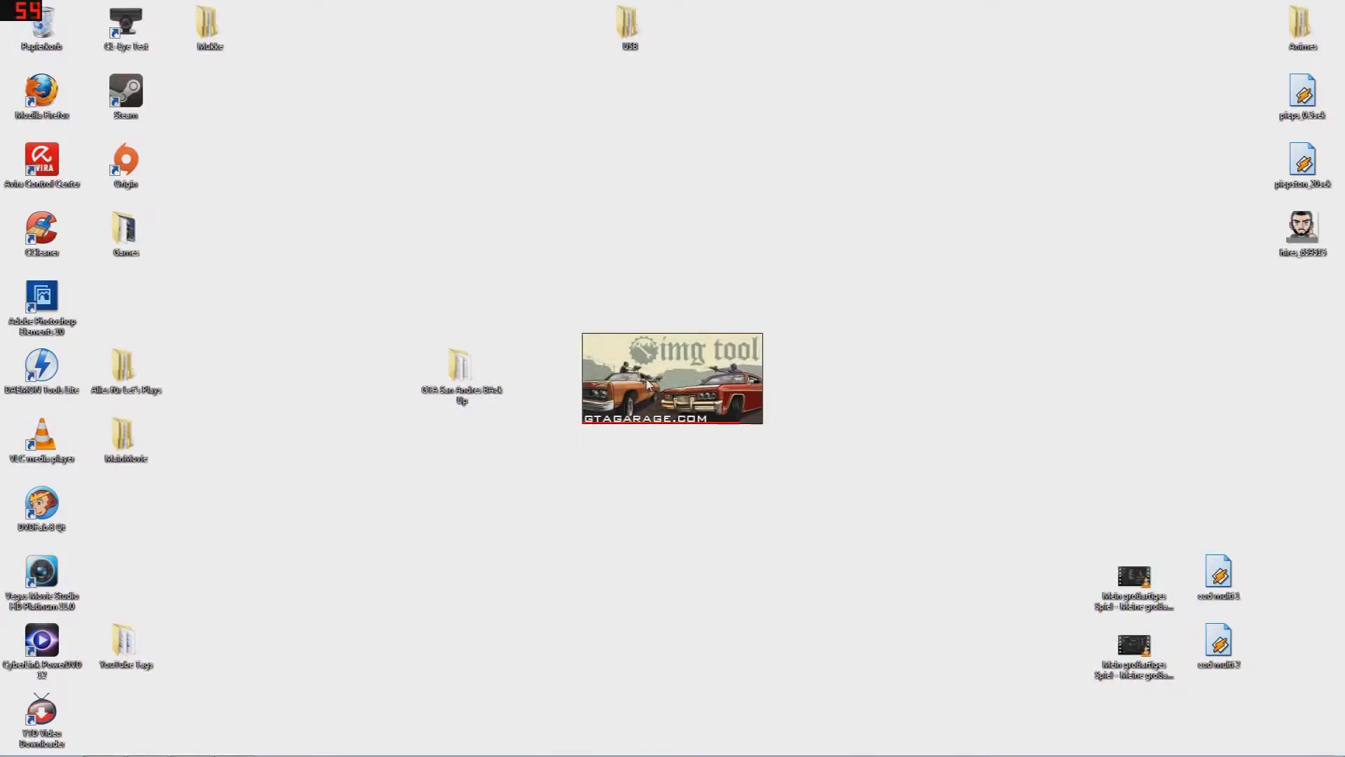
# Restart IMG Tool 2.0 and move its window clear of the desktop icons.
pyautogui.click(773, 297)
pyautogui.rightClick(715, 377)
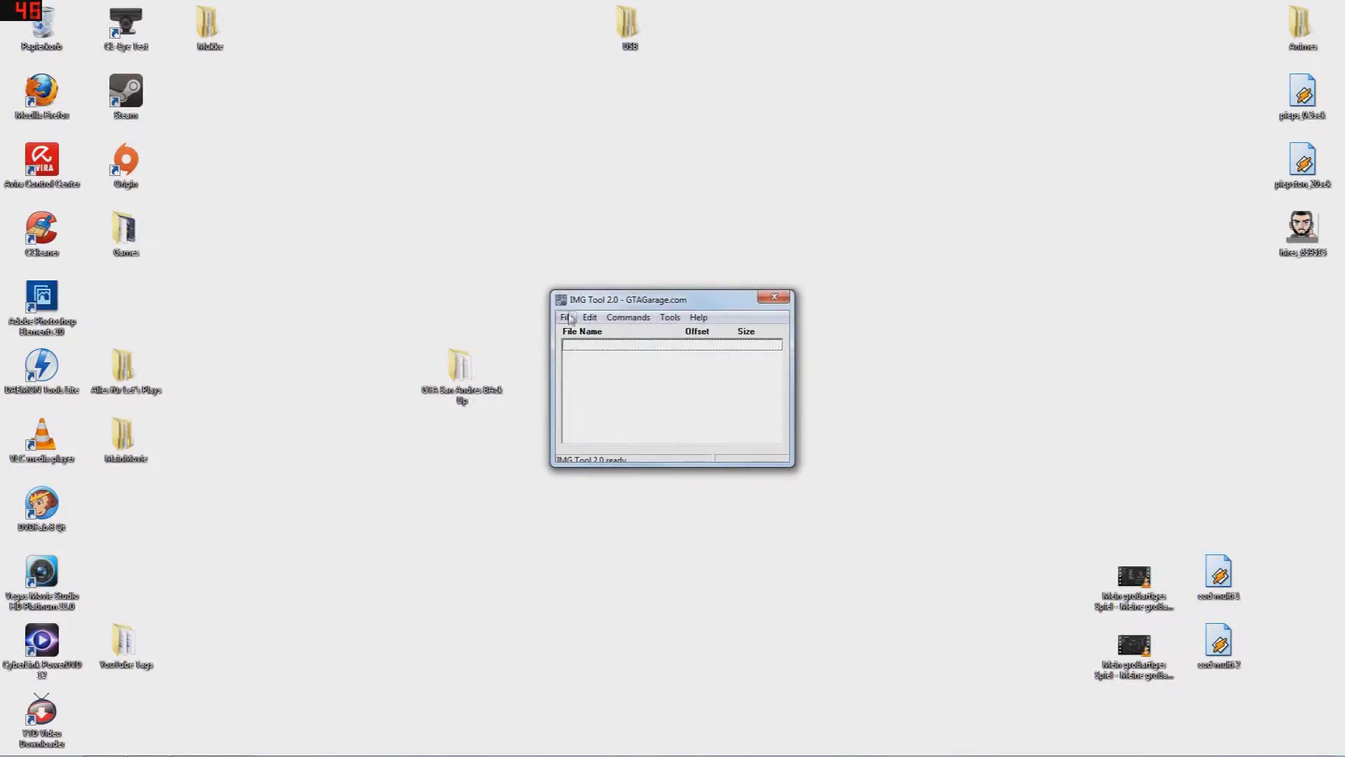
pyautogui.moveTo(649, 304); pyautogui.dragTo(559, 152)
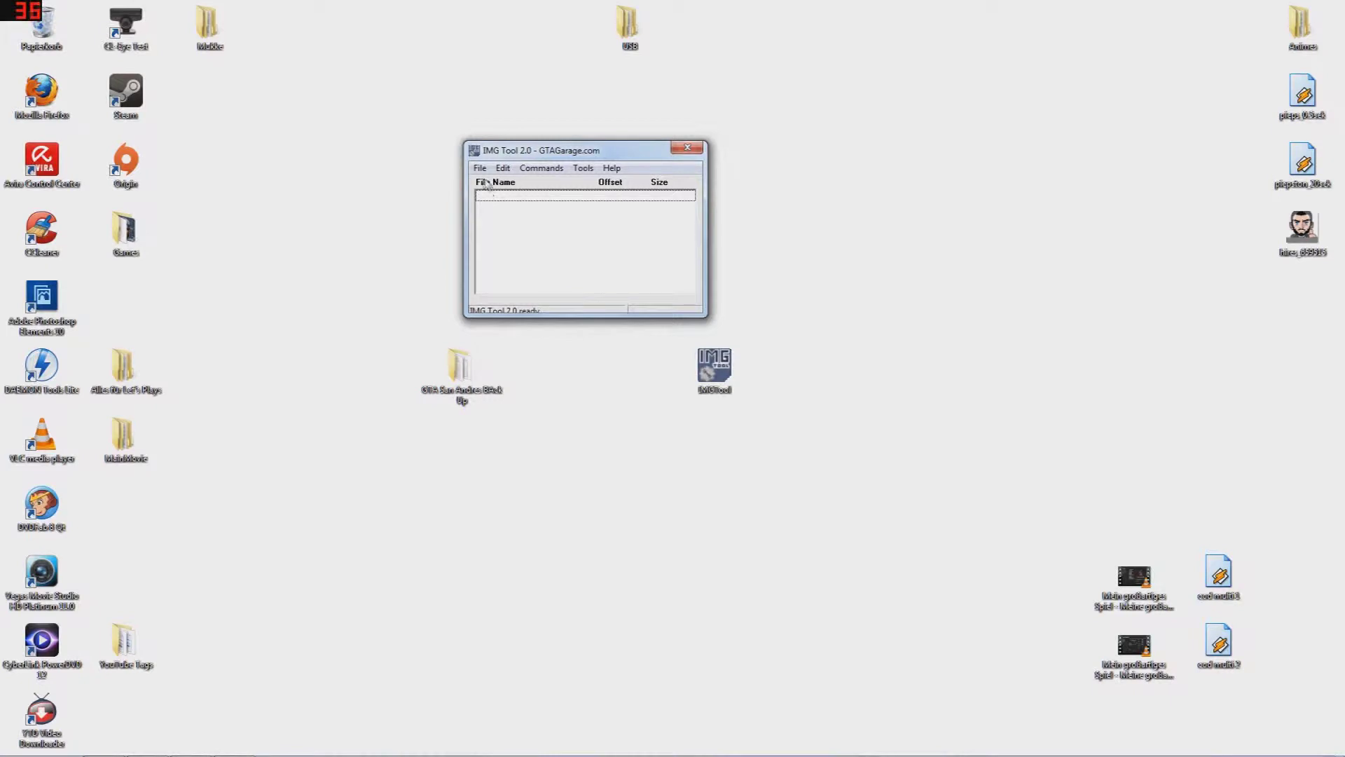
# Open the gta3 archive from the models folder of Grand Theft Auto San Andreas in IMG Tool.
pyautogui.click(480, 168)
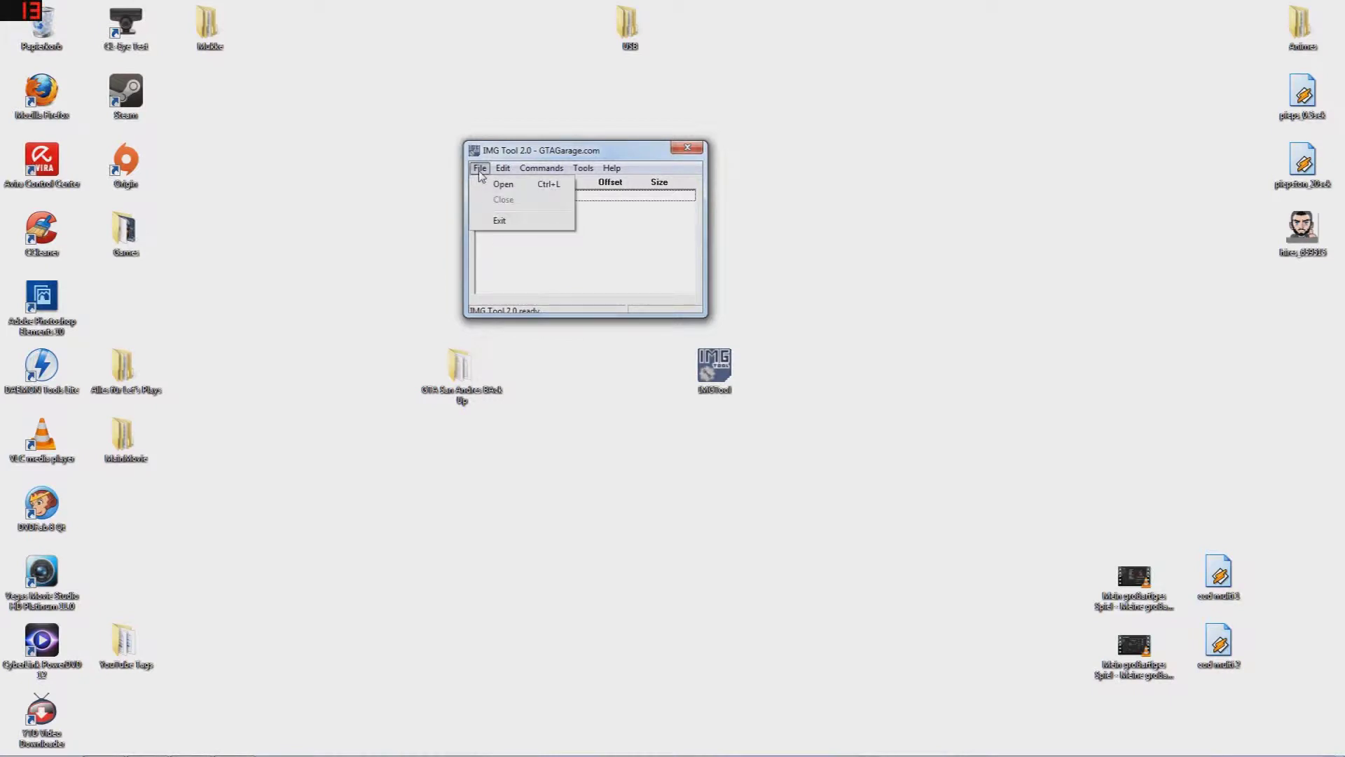
pyautogui.click(499, 185)
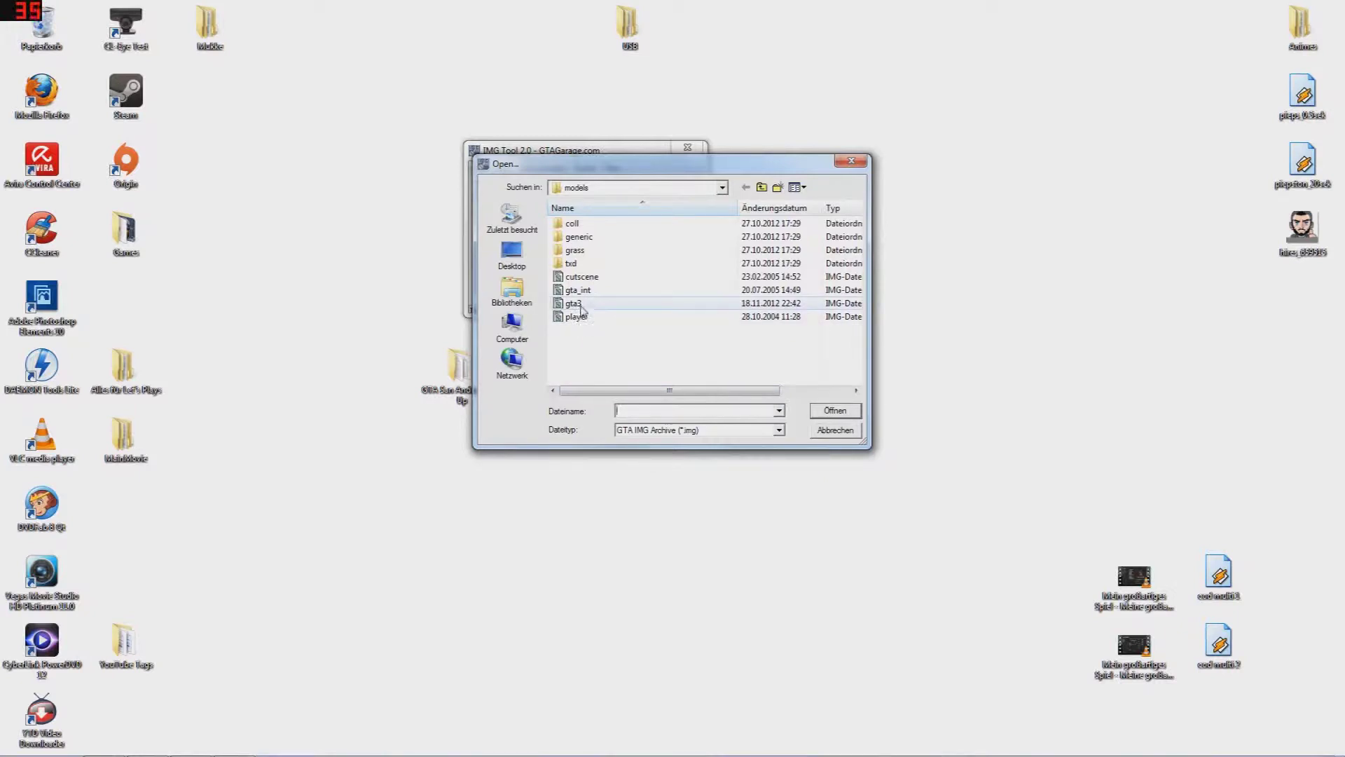
pyautogui.click(581, 305)
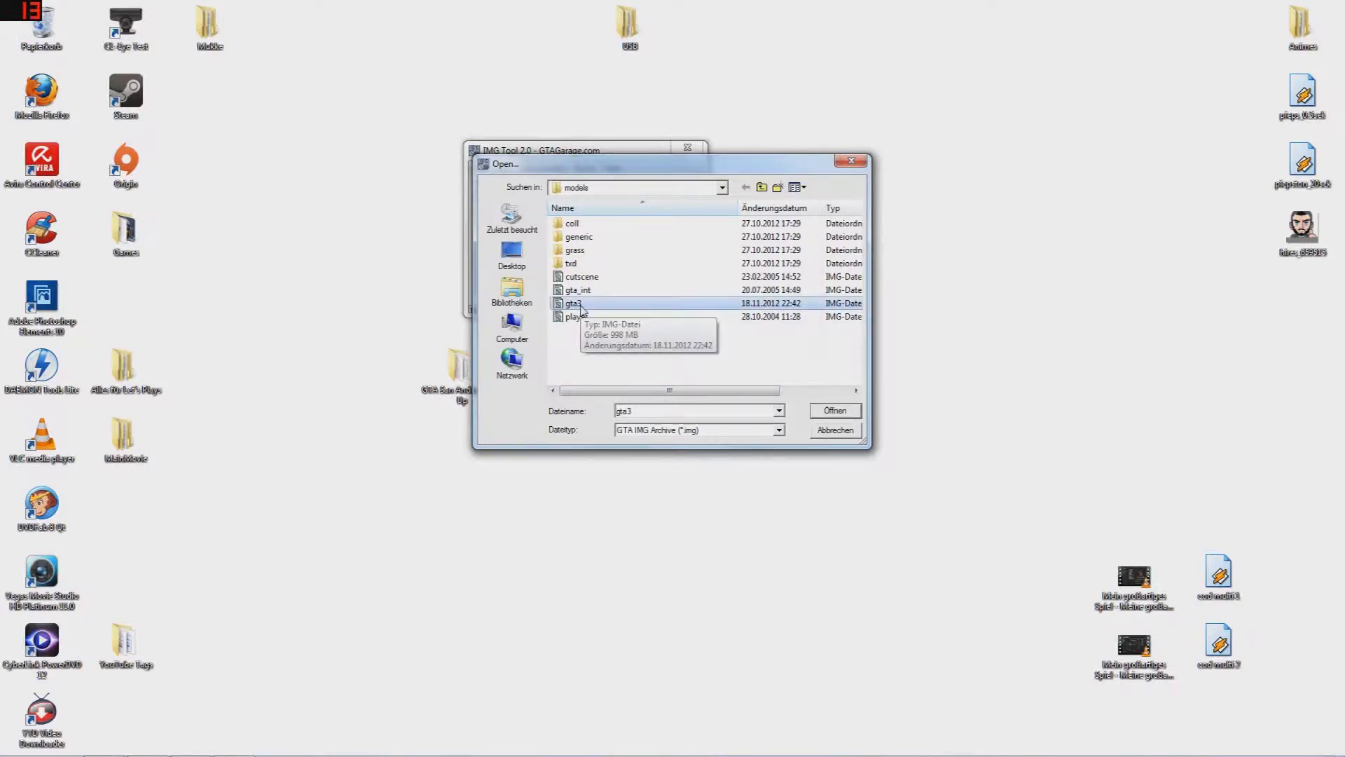
pyautogui.click(722, 187)
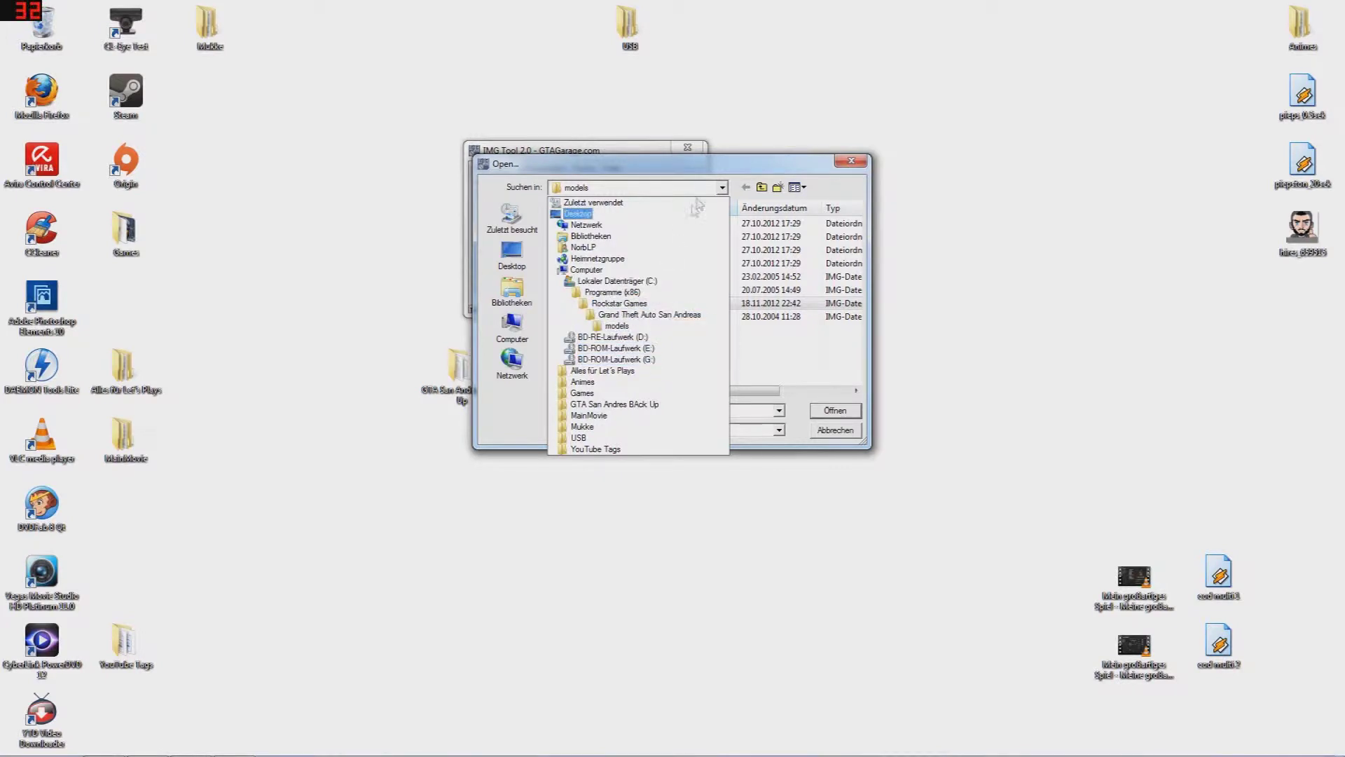
pyautogui.click(726, 197)
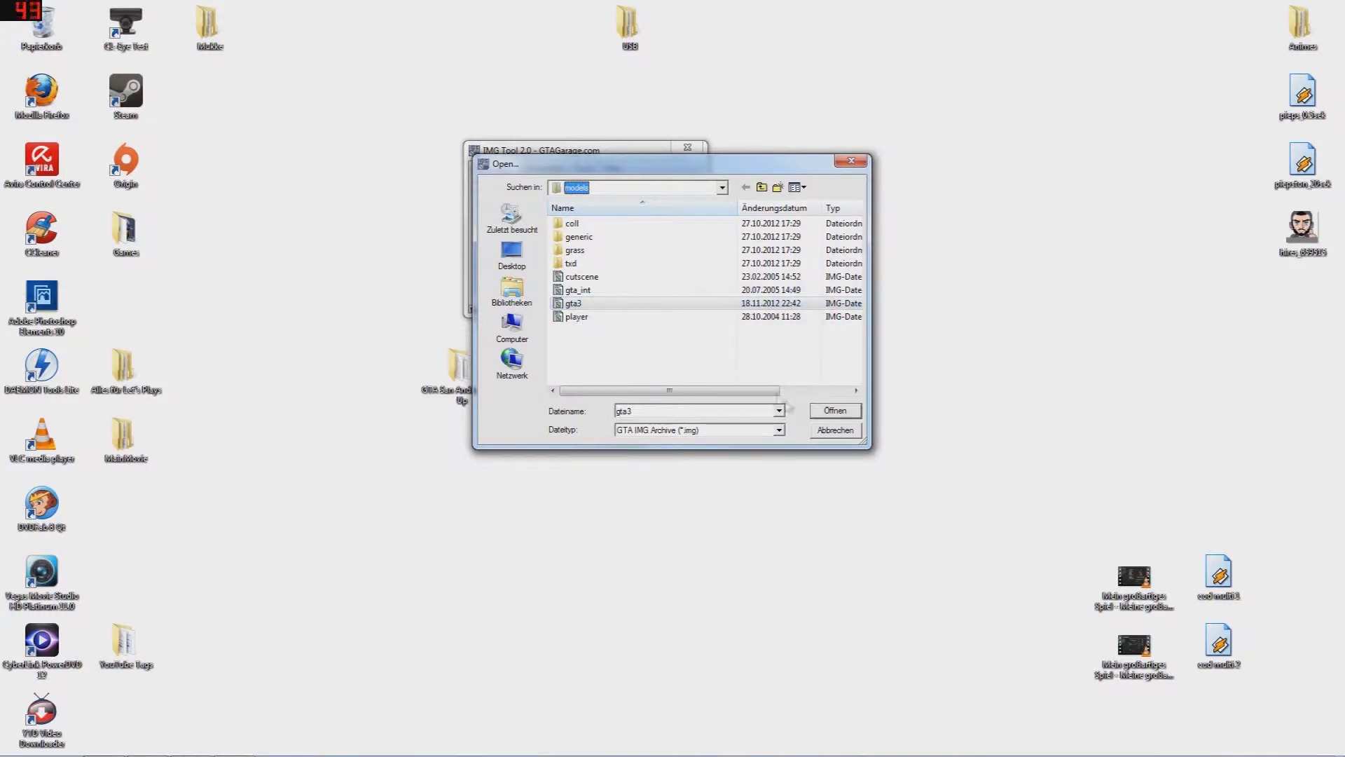
pyautogui.click(834, 411)
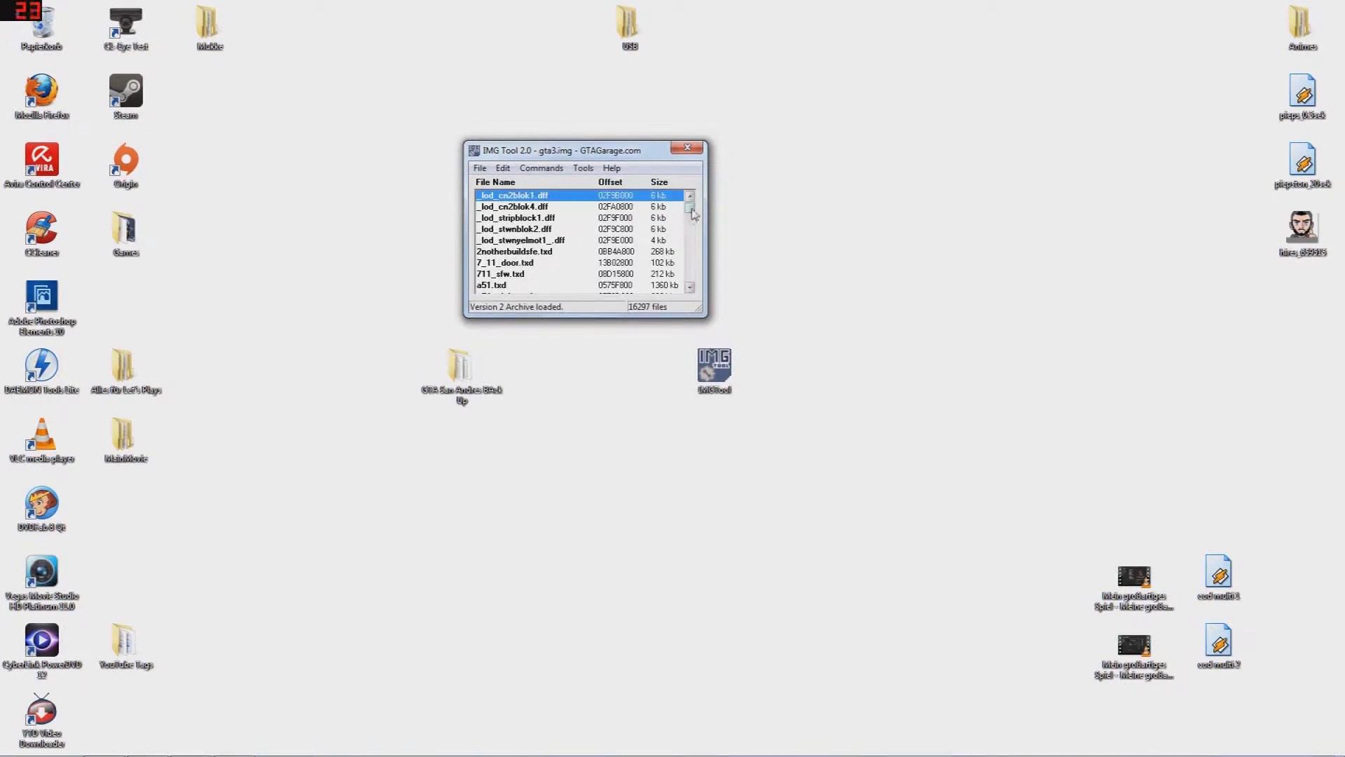
# Search the gta3 archive for sabre.dff, bring its entry into view, and move the IMG Tool window aside.
pyautogui.moveTo(693, 213)
pyautogui.mouseDown()
pyautogui.moveTo(703, 282)
pyautogui.moveTo(692, 199)
pyautogui.mouseUp()
pyautogui.click(480, 168)
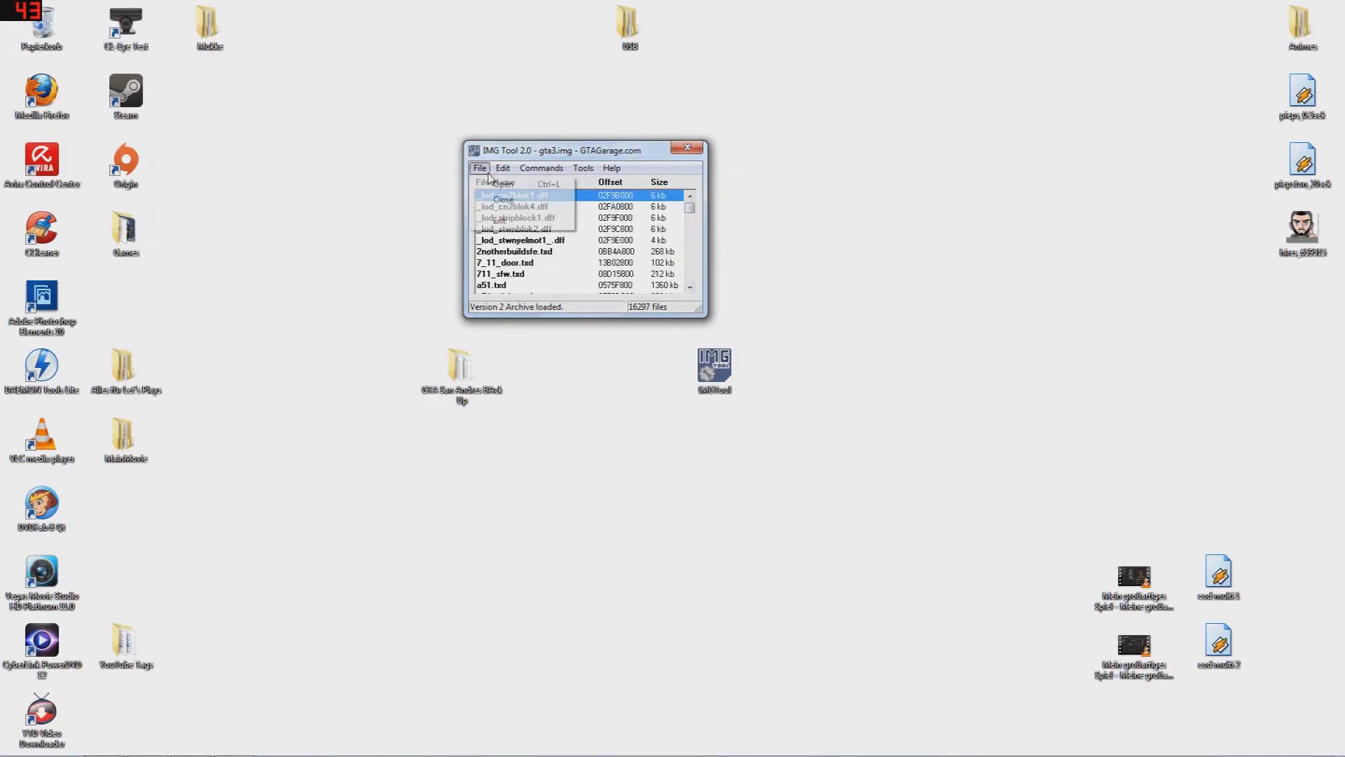
pyautogui.click(524, 199)
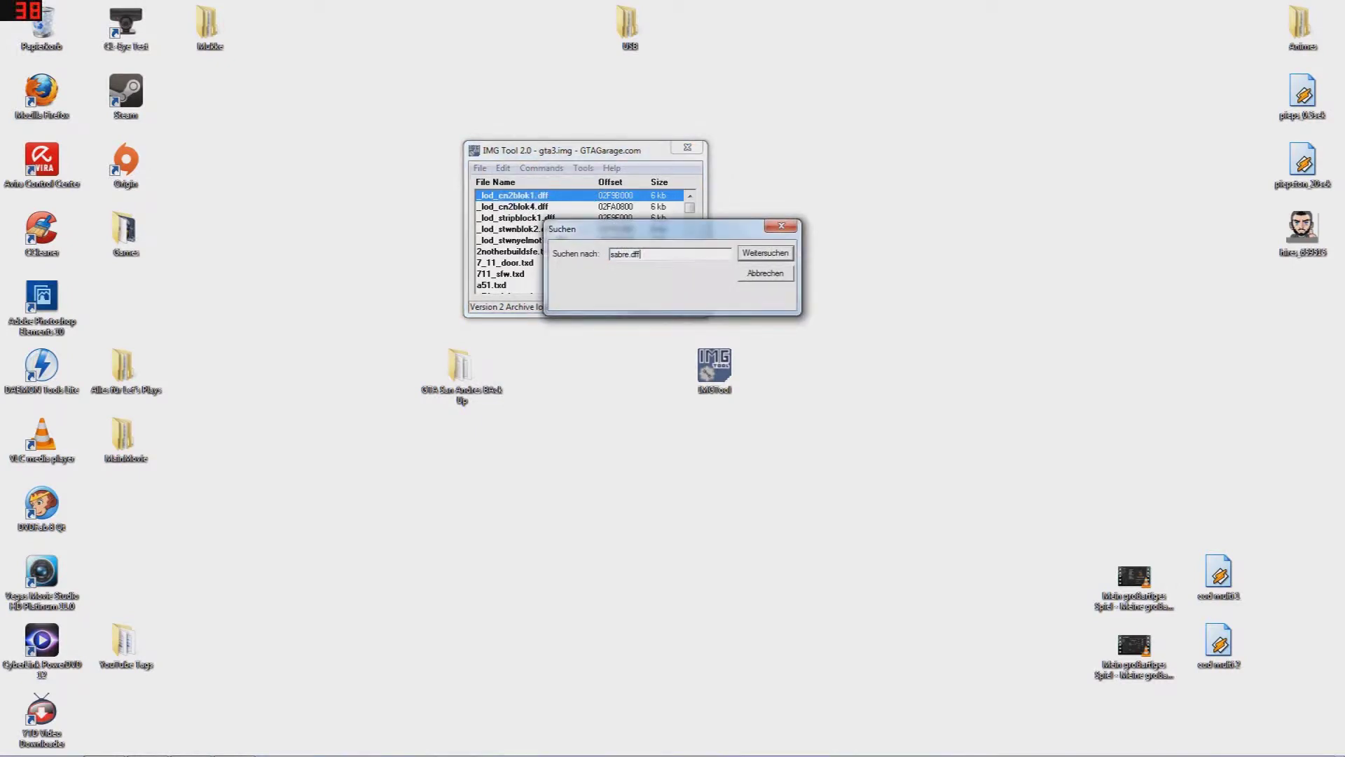
pyautogui.press('Return')
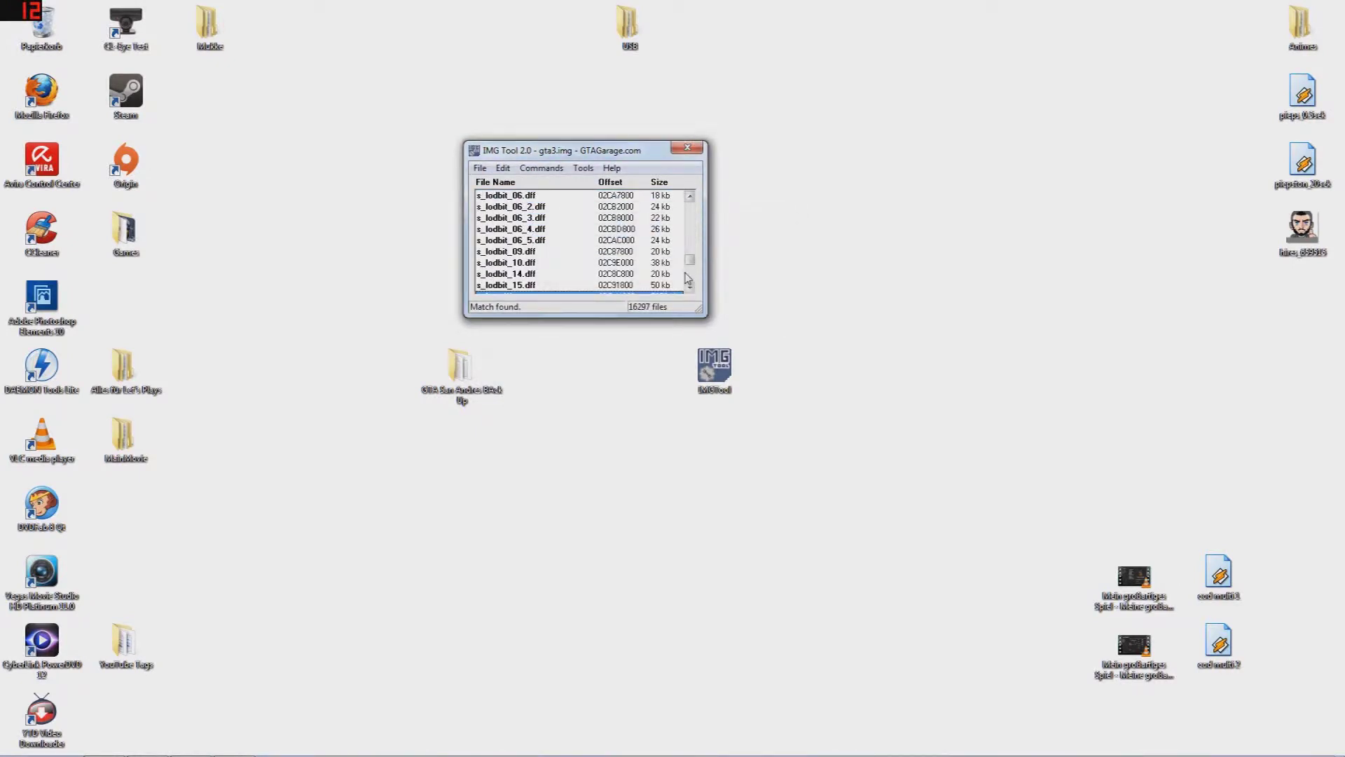
pyautogui.click(690, 288)
pyautogui.click(690, 287)
pyautogui.click(690, 287)
pyautogui.click(690, 287)
pyautogui.click(690, 287)
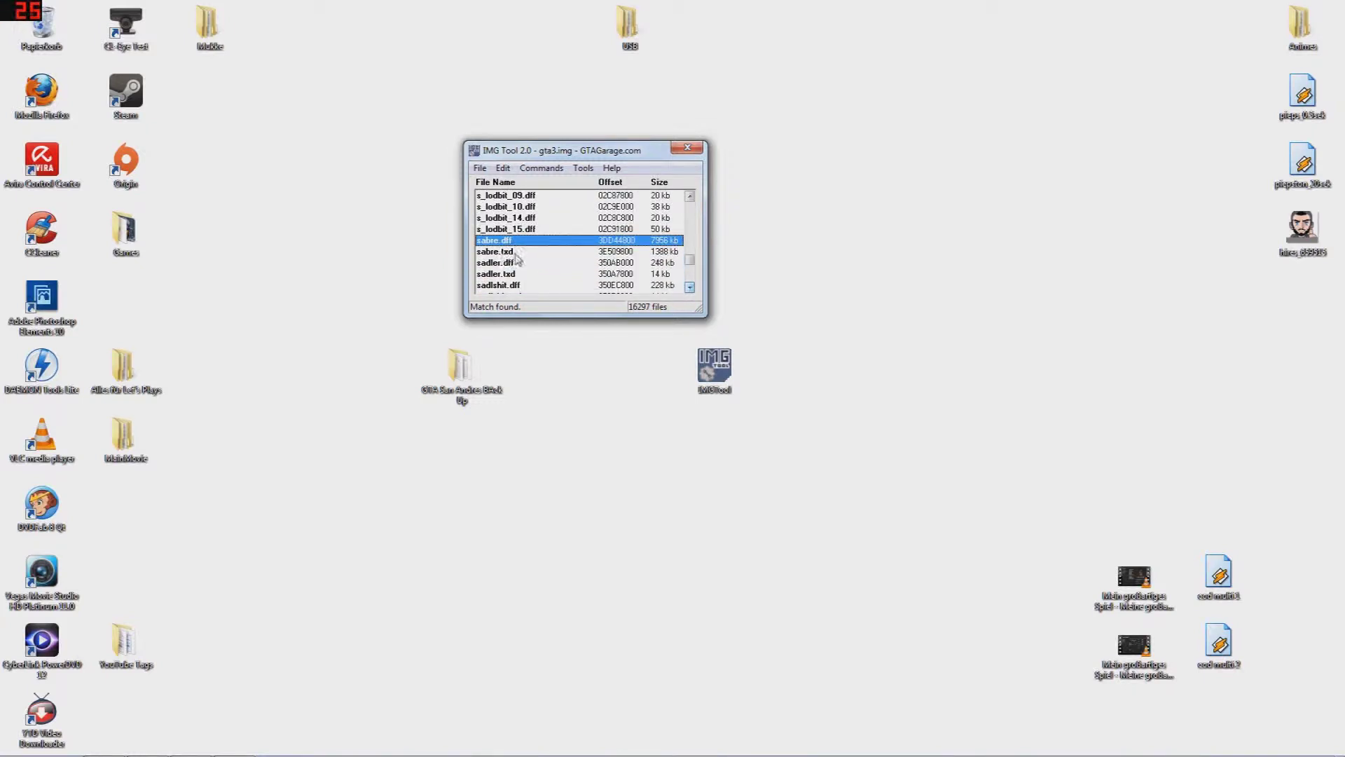
pyautogui.moveTo(538, 153); pyautogui.dragTo(822, 162)
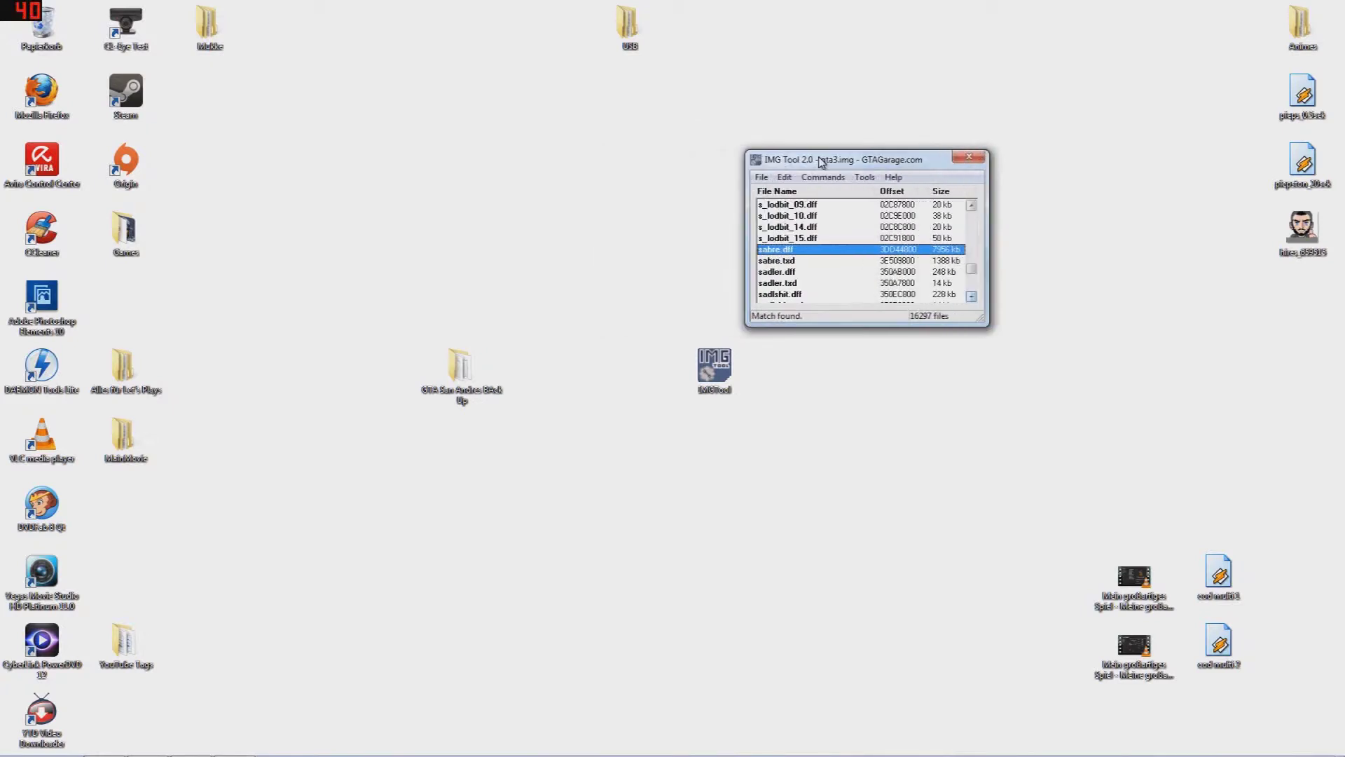
pyautogui.moveTo(919, 167); pyautogui.dragTo(998, 171)
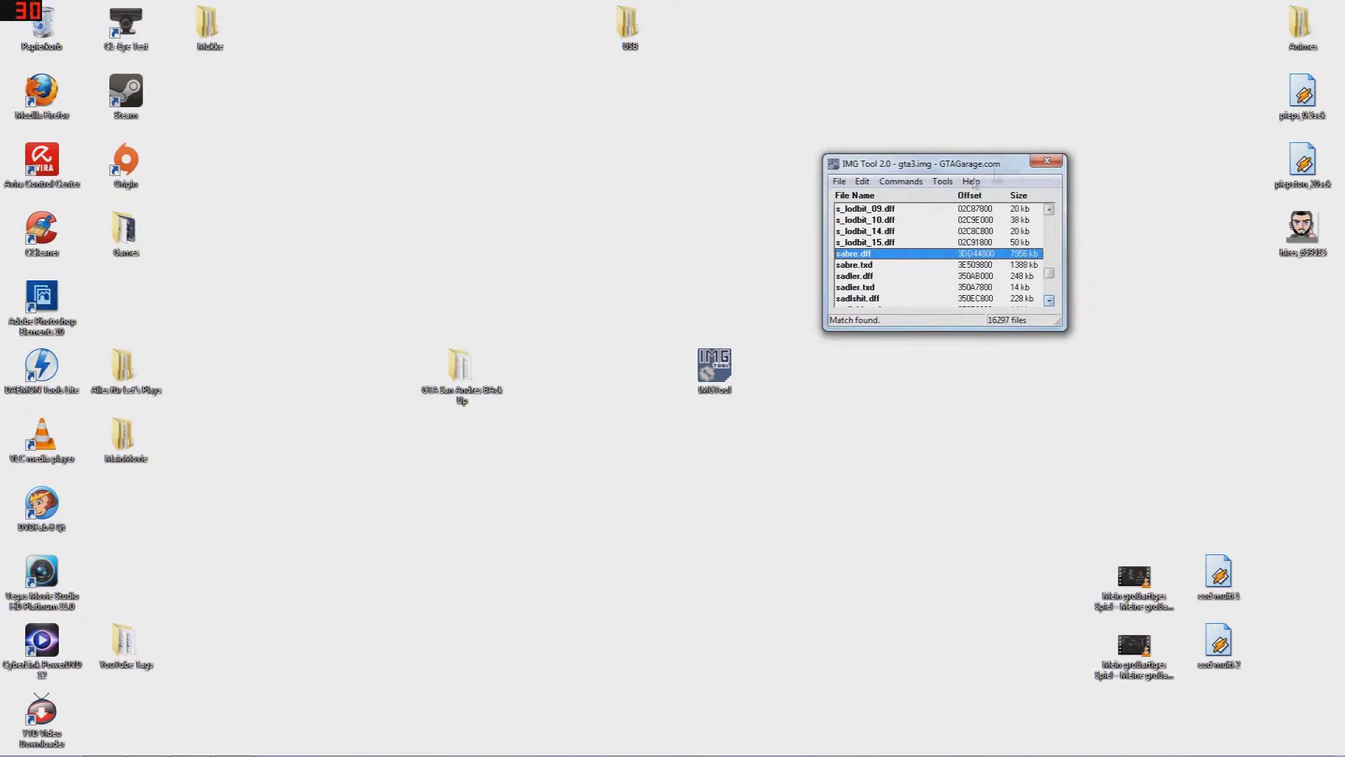
# Switch to Firefox, open GTAinside.com from the "gta inside" Google results, and open its GTA: San Andreas Cars category.
pyautogui.click(106, 743)
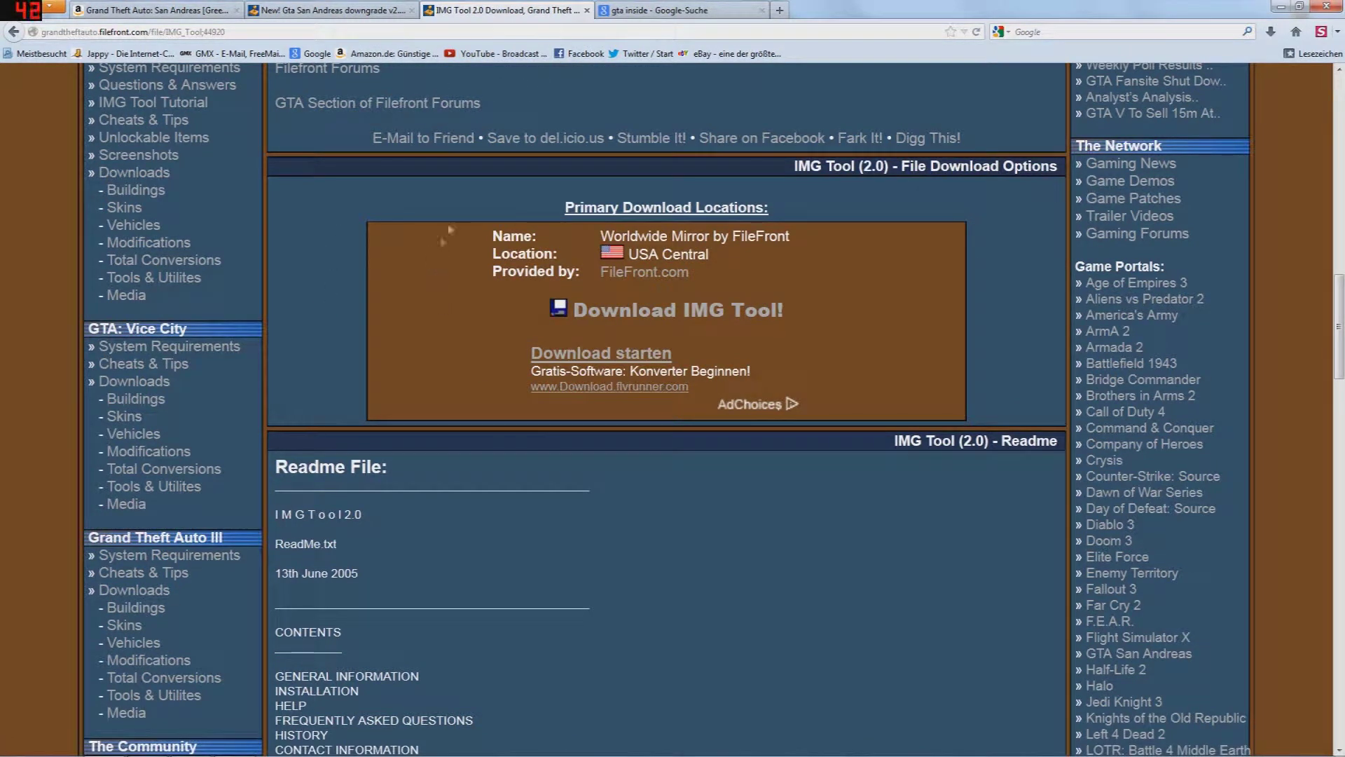
pyautogui.click(659, 12)
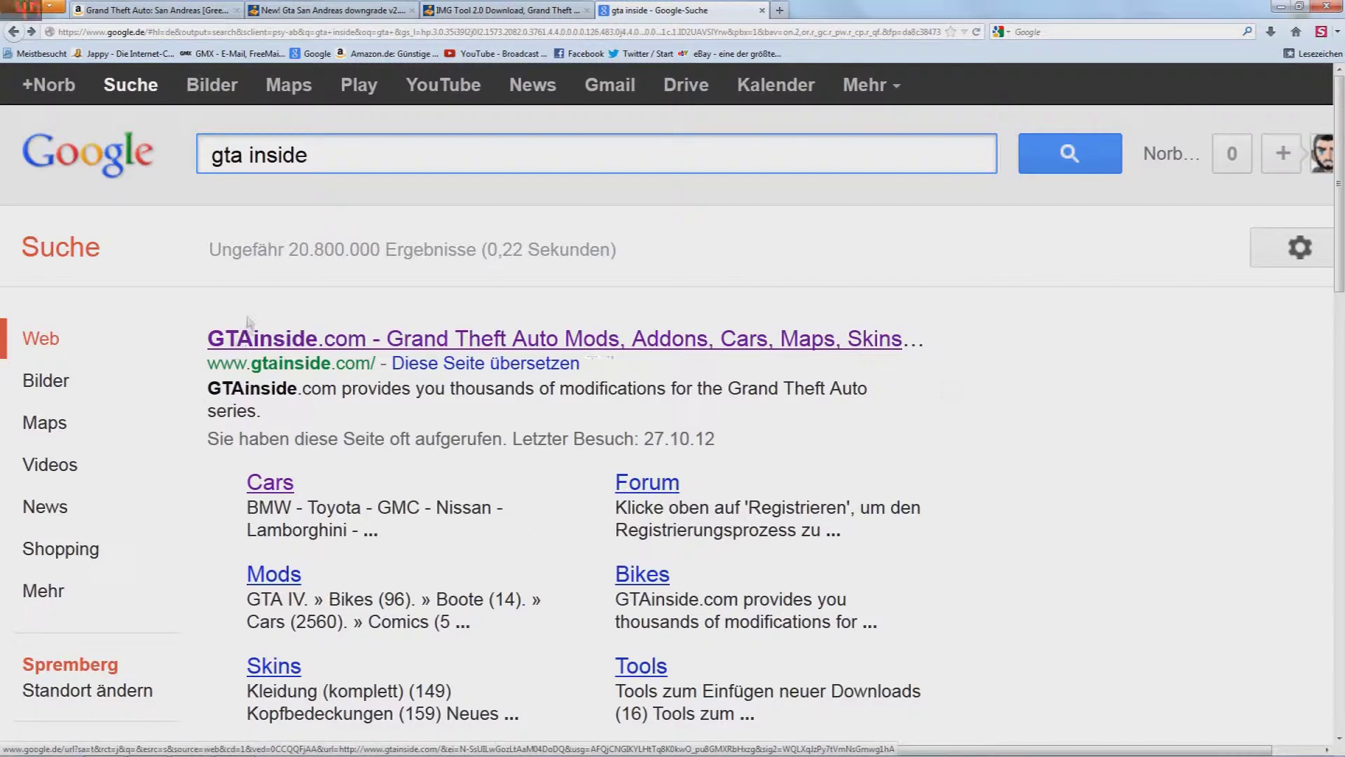
pyautogui.click(535, 340)
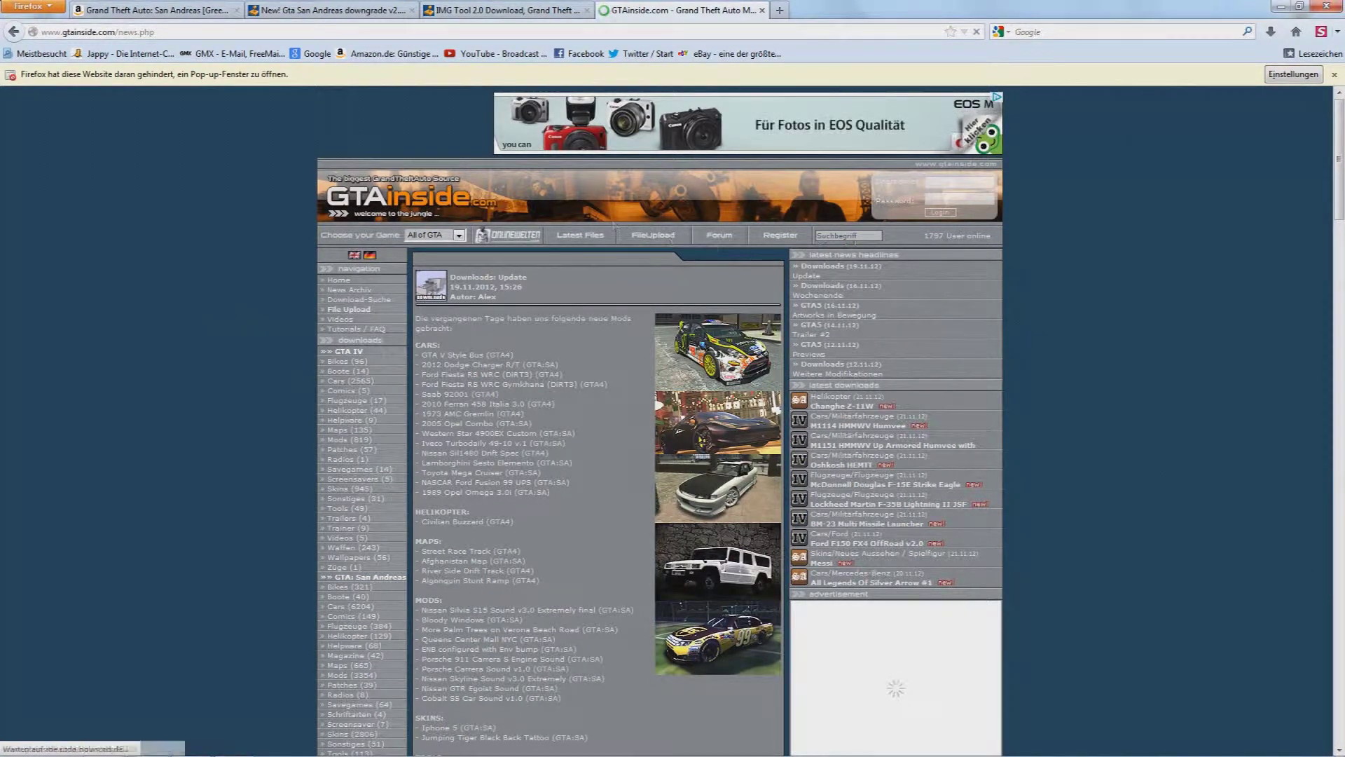
pyautogui.scroll(-2, 208, 333)
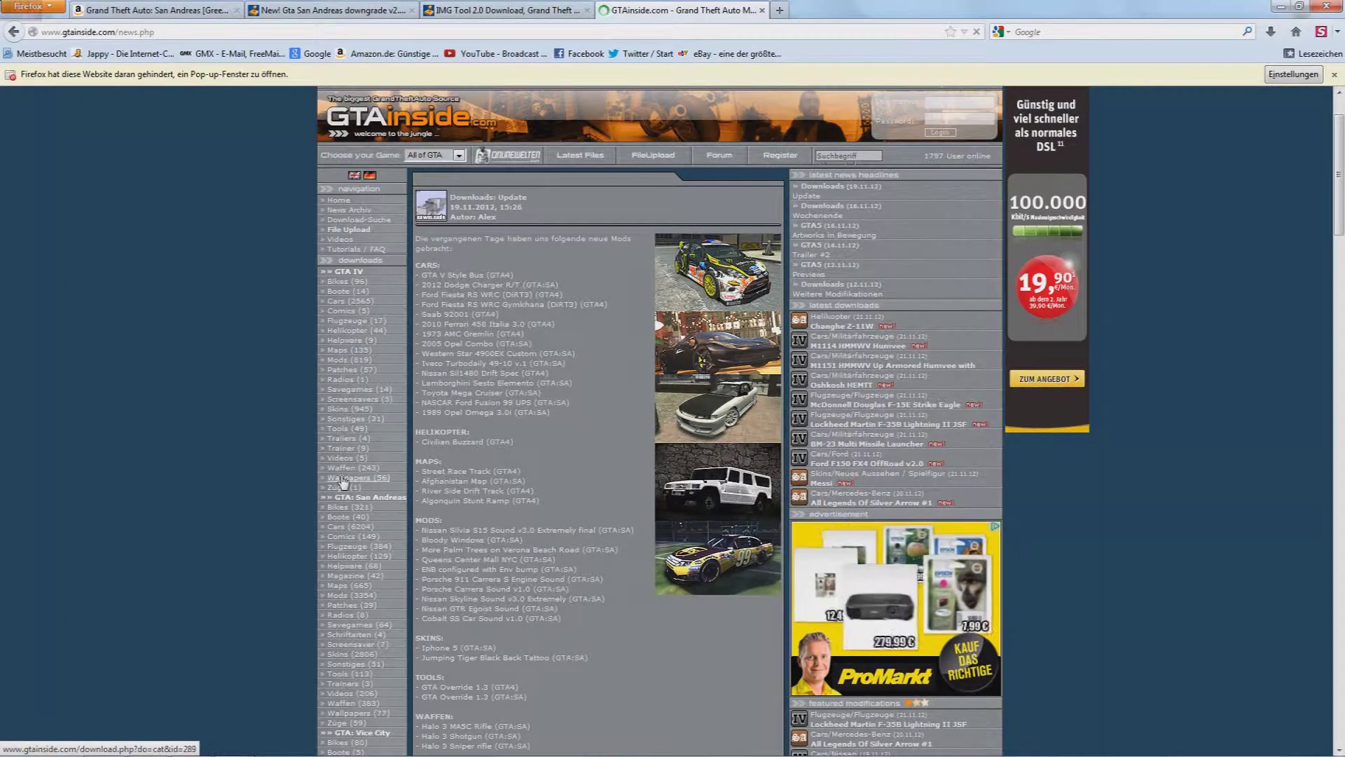
pyautogui.scroll(-4, 354, 316)
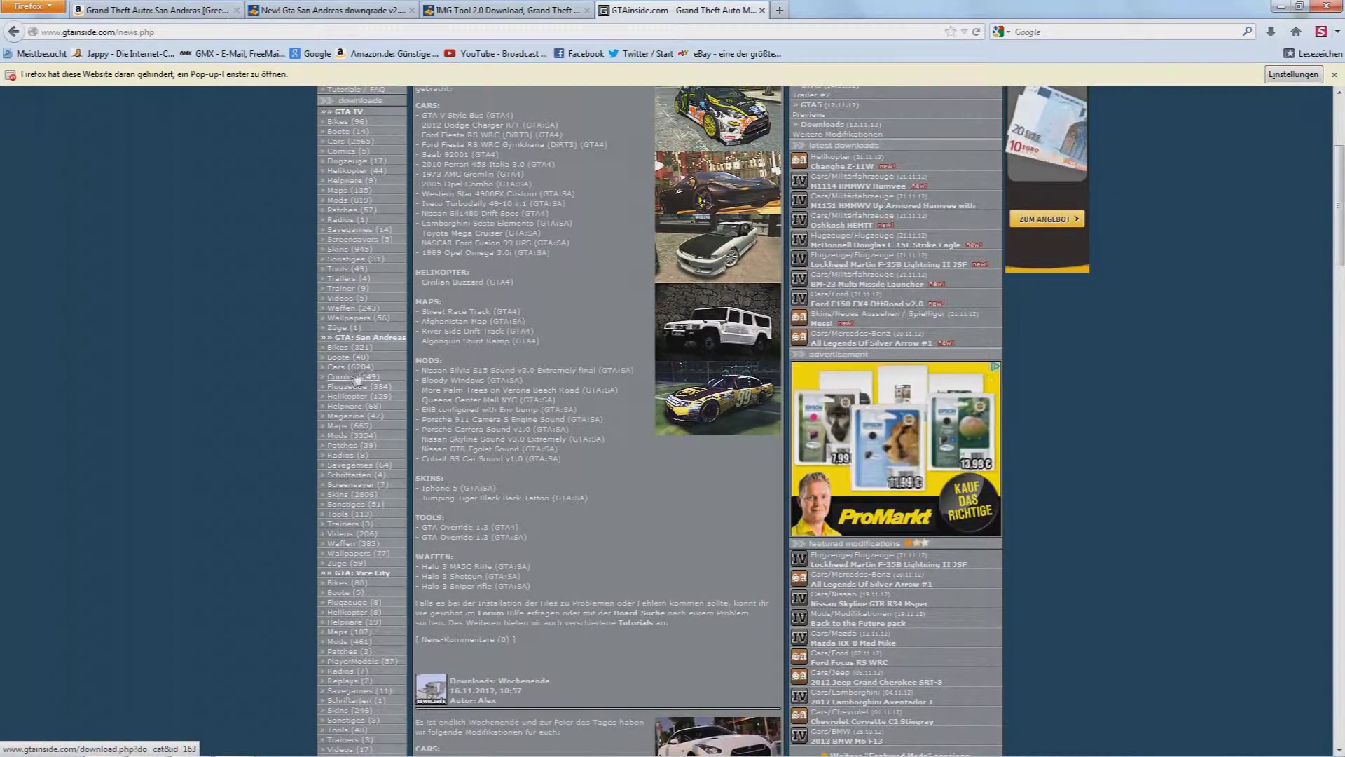
pyautogui.click(358, 369)
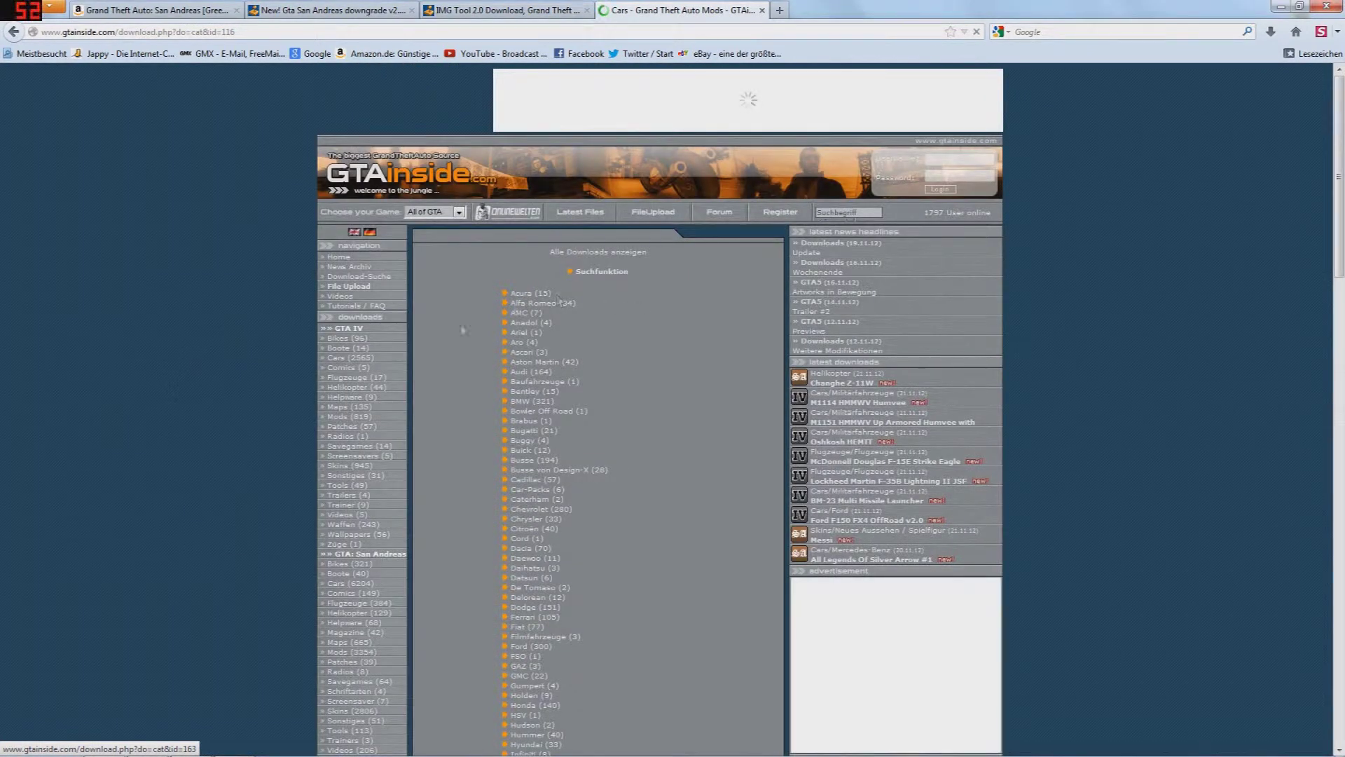
# Enlarge the Cars page and open the Volkswagen category from its list of car makes.
pyautogui.scroll(-2, 502, 393)
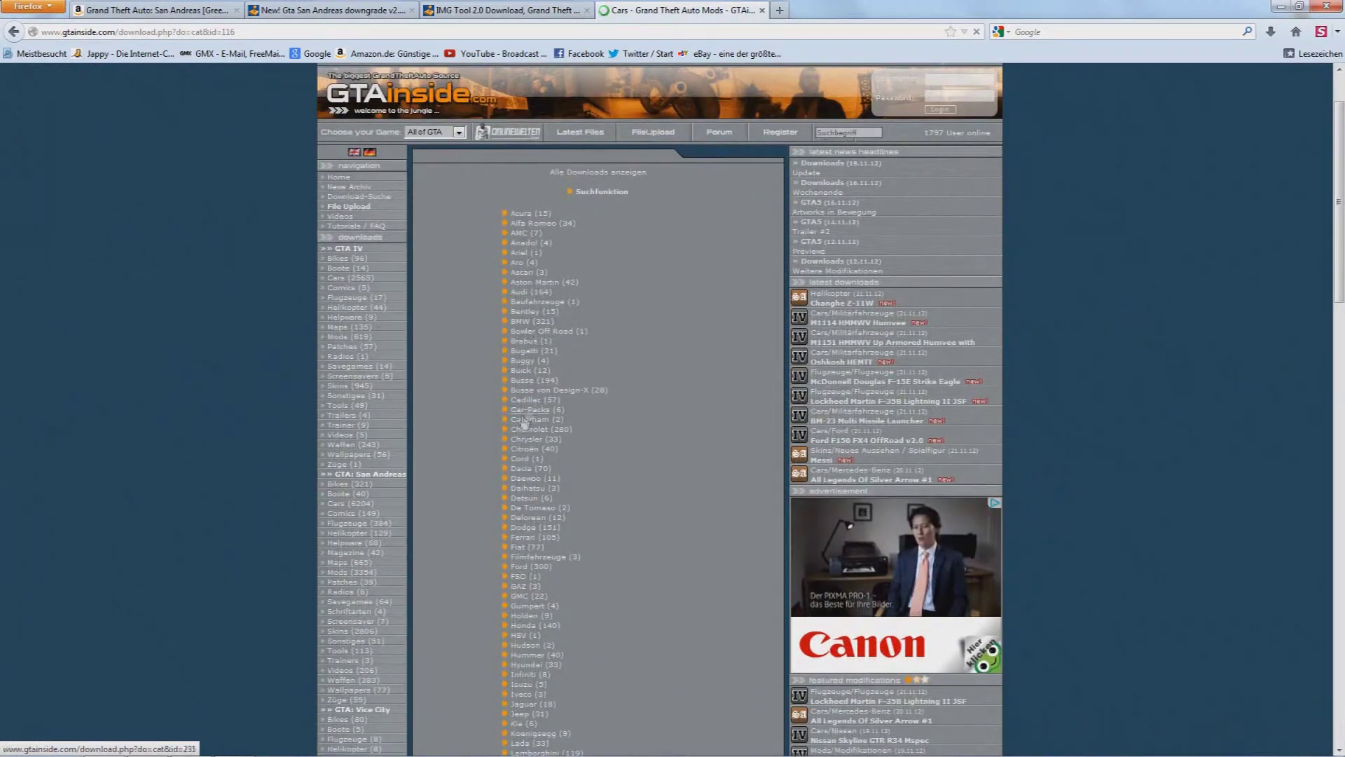
pyautogui.hotkey('ctrl', '+')
pyautogui.hotkey('ctrl', '+')
pyautogui.hotkey('ctrl', '+')
pyautogui.hotkey('ctrl', '+')
pyautogui.hotkey('ctrl', '+')
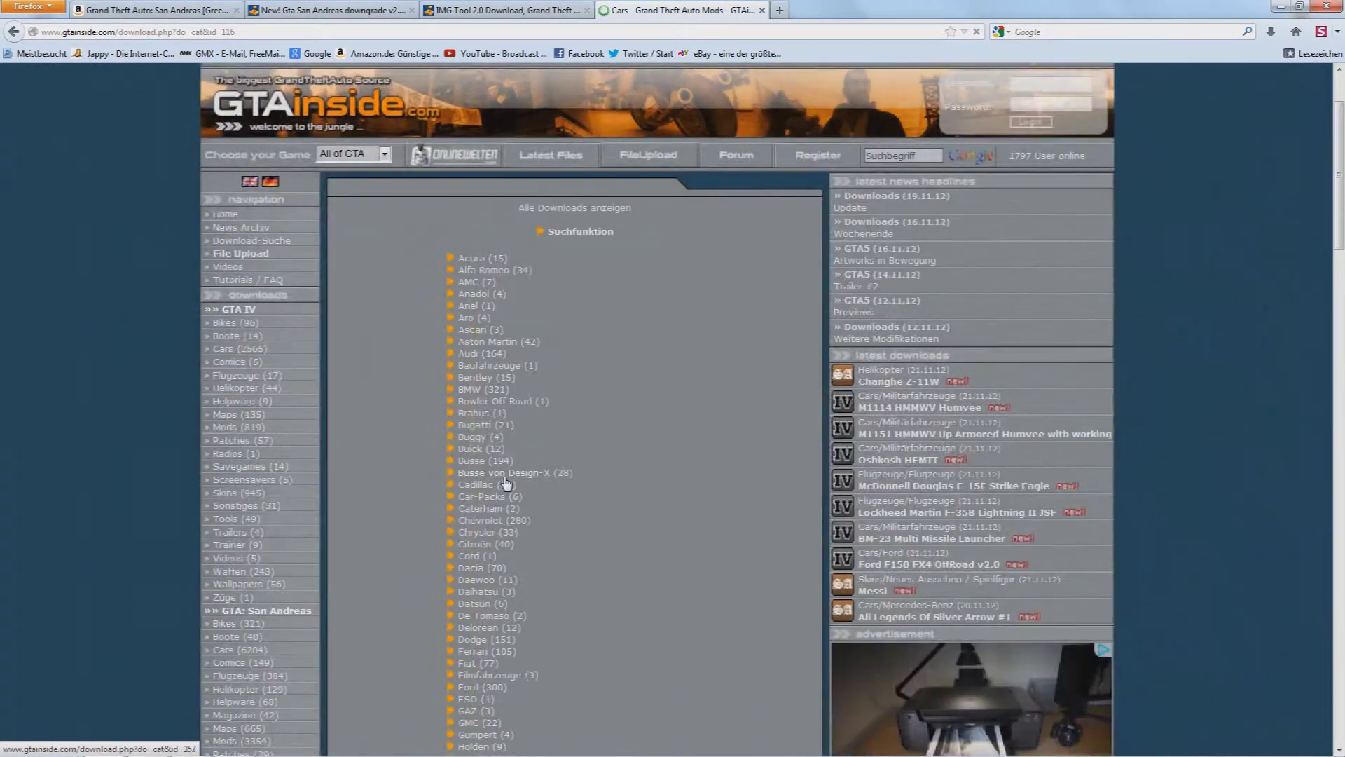
pyautogui.hotkey('ctrl', '+')
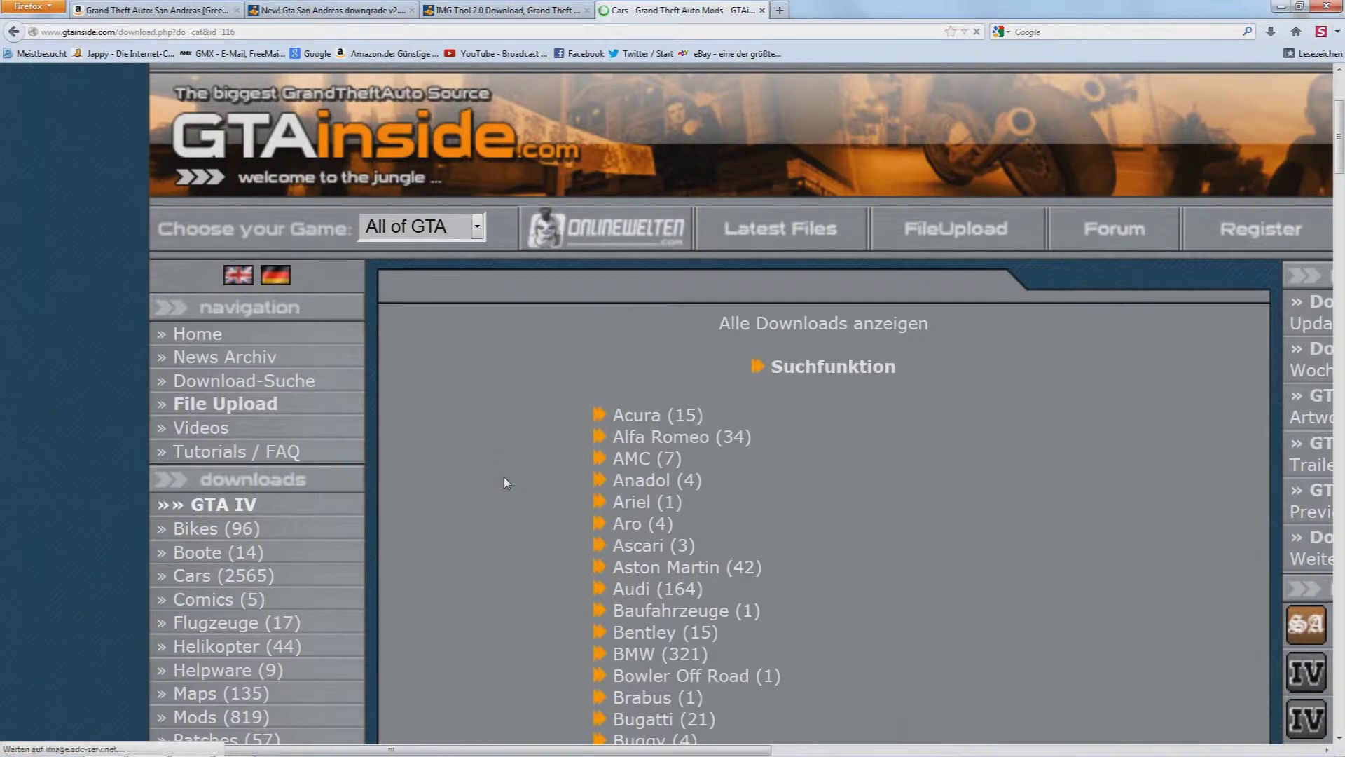
pyautogui.scroll(-5, 573, 460)
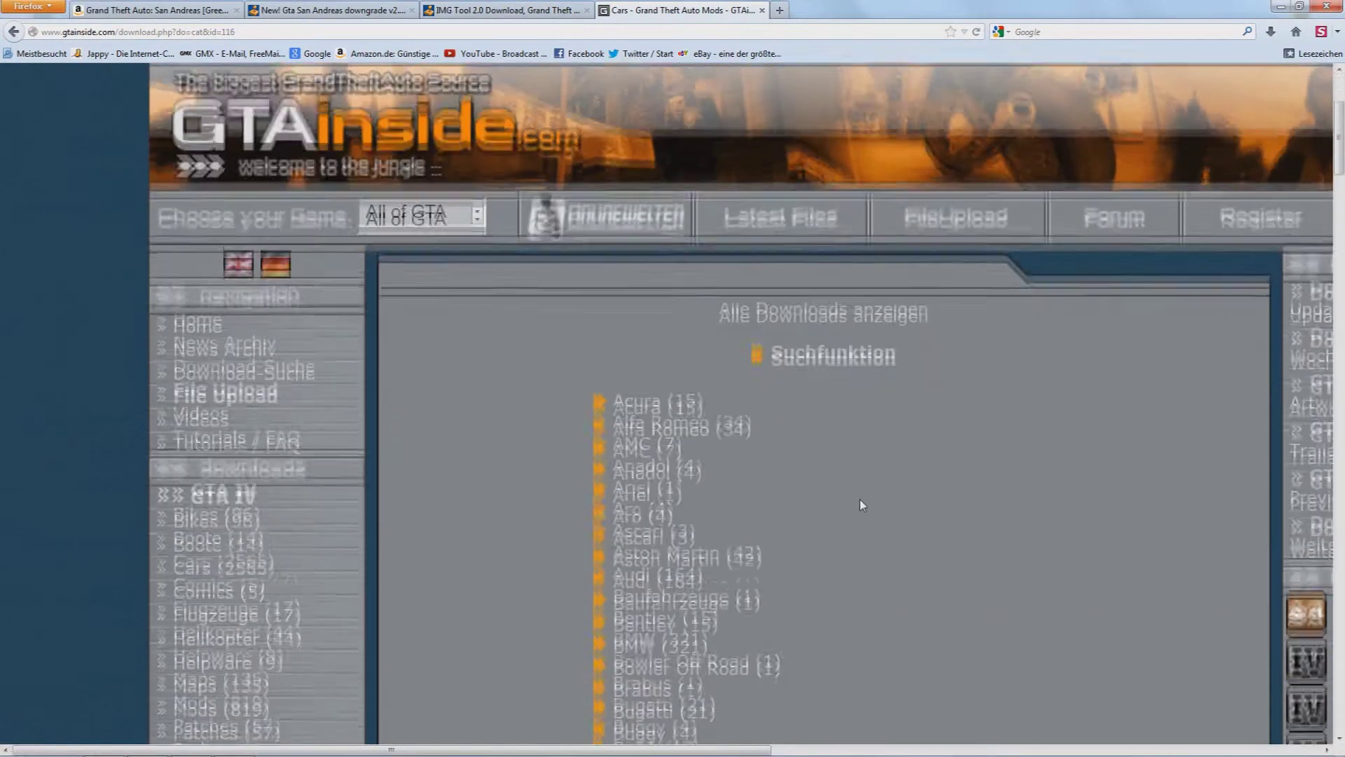
pyautogui.scroll(-2, 992, 410)
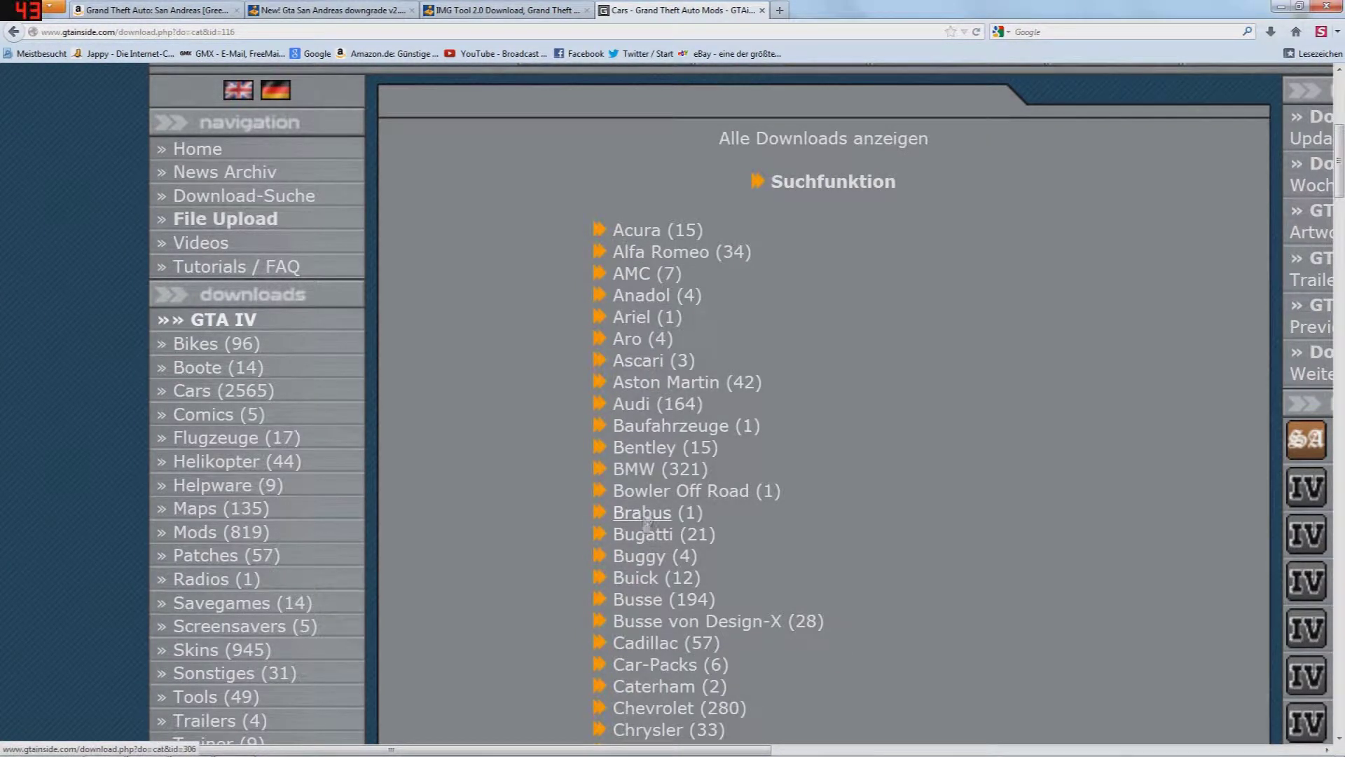
pyautogui.scroll(-20, 644, 672)
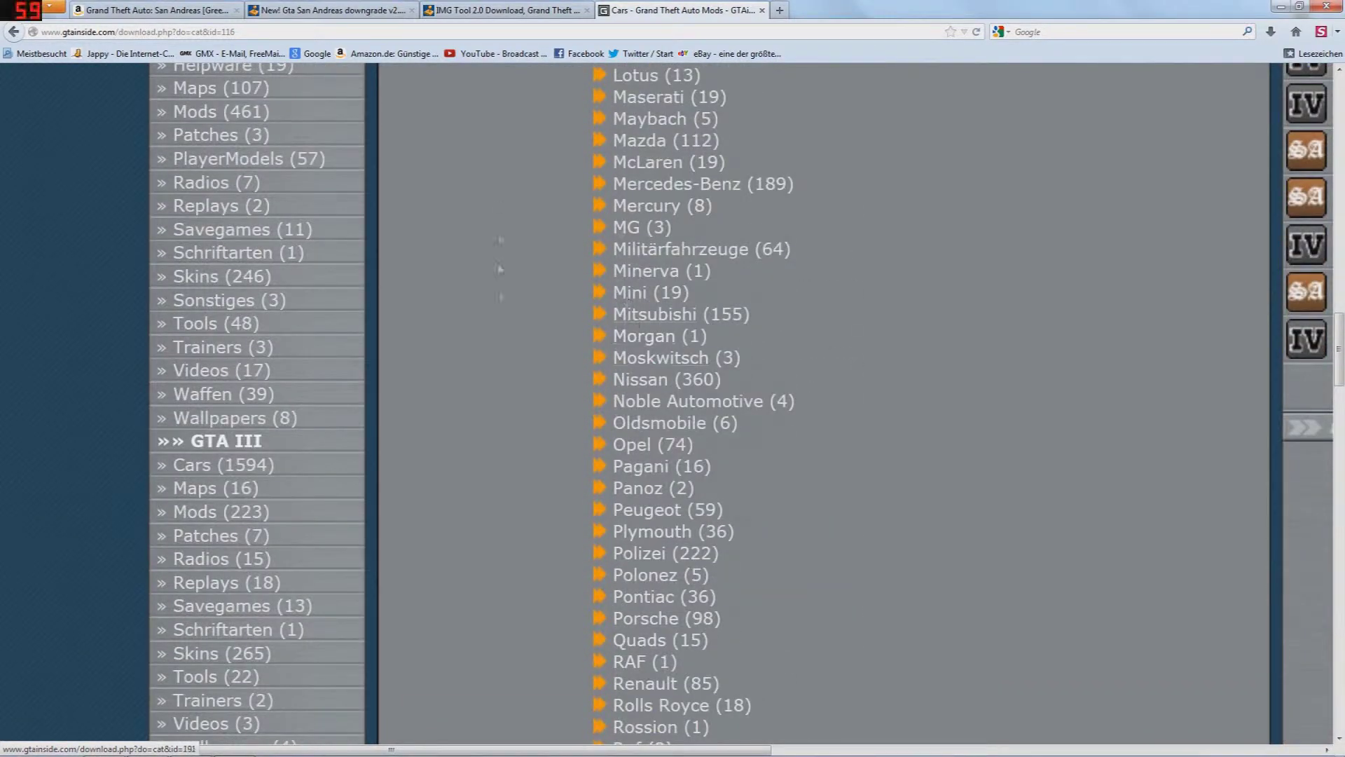
pyautogui.scroll(-3, 980, 592)
pyautogui.scroll(-6, 980, 586)
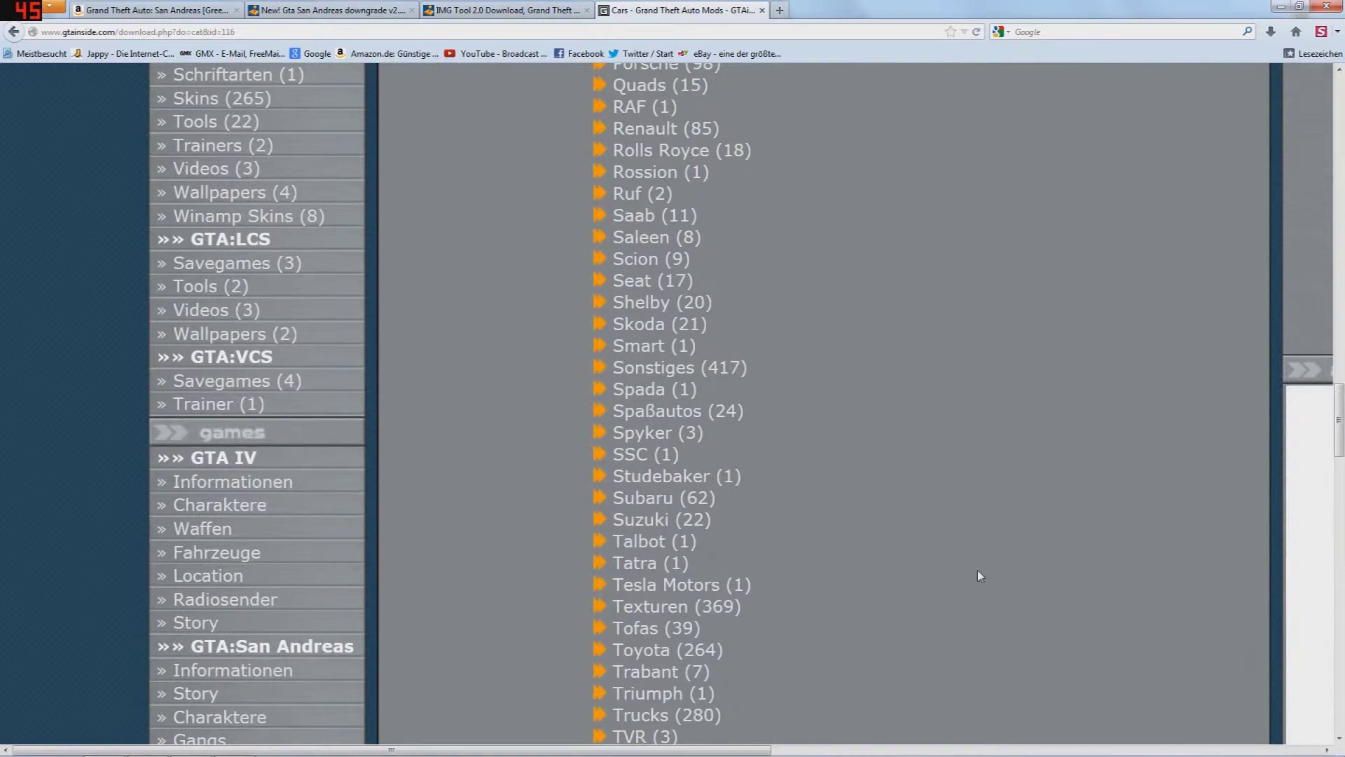
pyautogui.scroll(-9, 975, 572)
pyautogui.scroll(14, 957, 514)
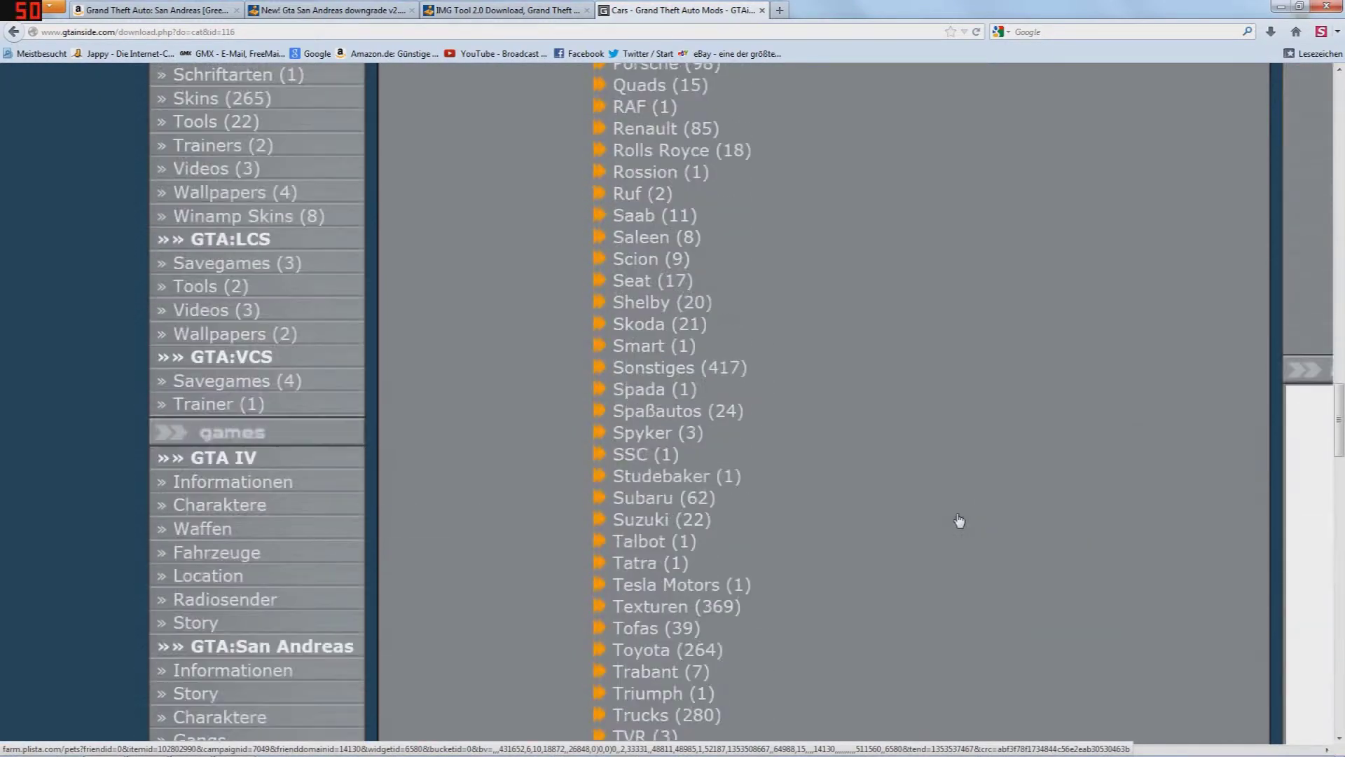
pyautogui.scroll(-8, 958, 518)
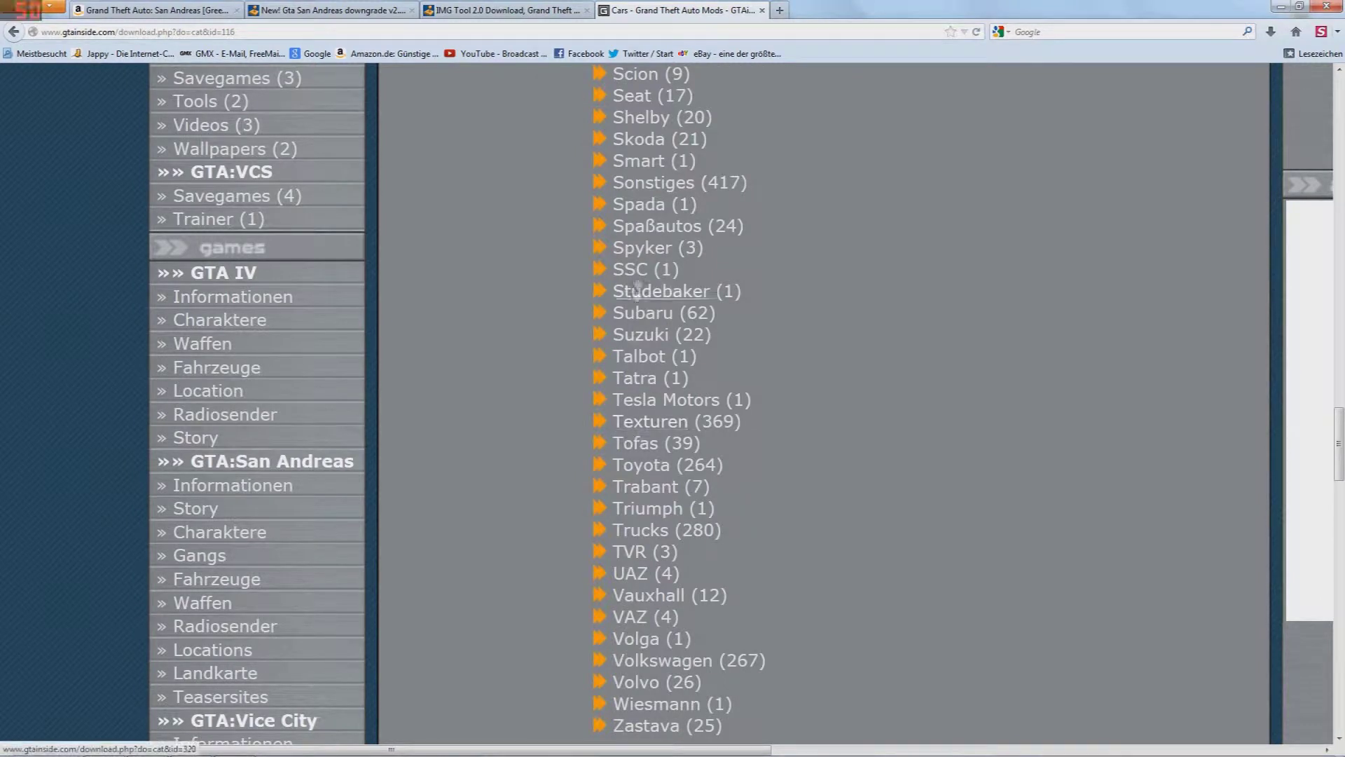
pyautogui.click(630, 662)
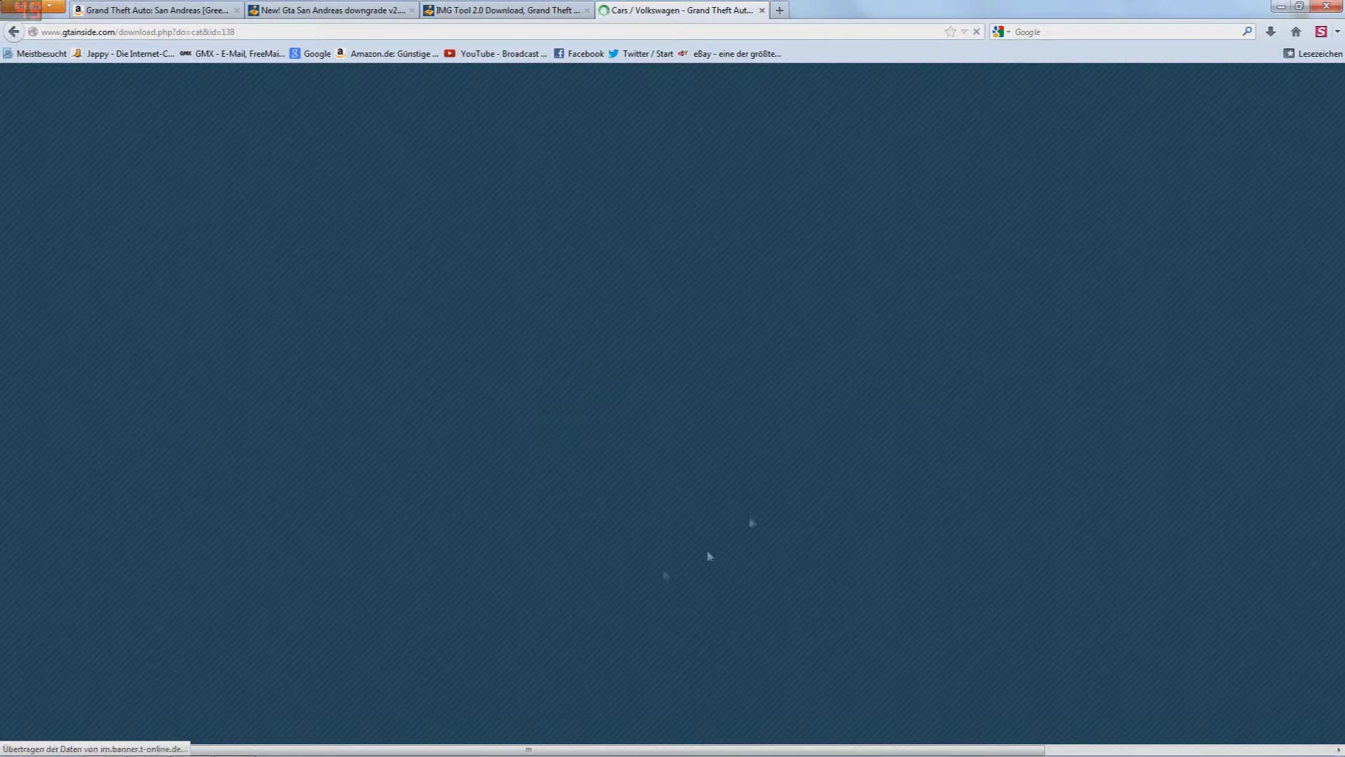
# Look through the first car mods in GTAinside's BMW category, reducing the page zoom by two levels.
pyautogui.scroll(3, 624, 461)
pyautogui.scroll(-2, 625, 460)
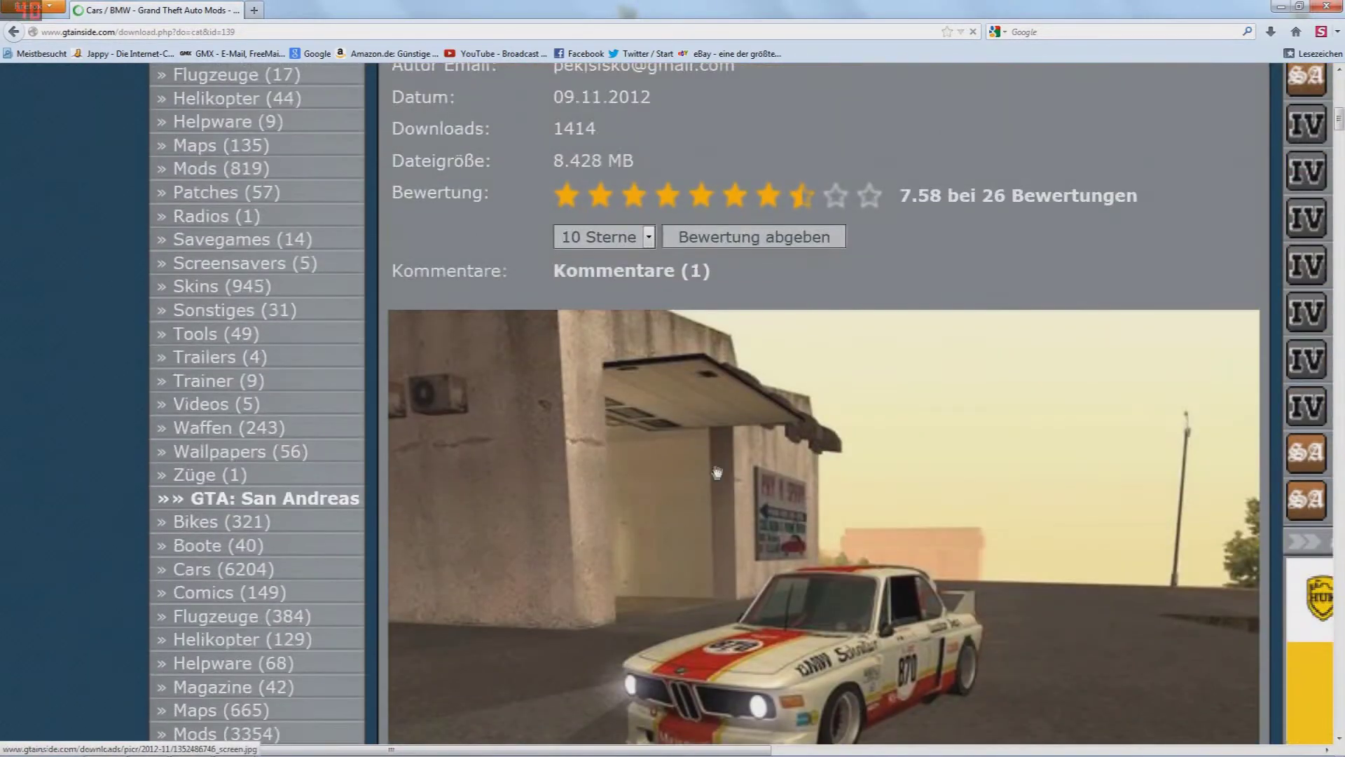
pyautogui.scroll(-12, 718, 472)
pyautogui.scroll(-10, 768, 543)
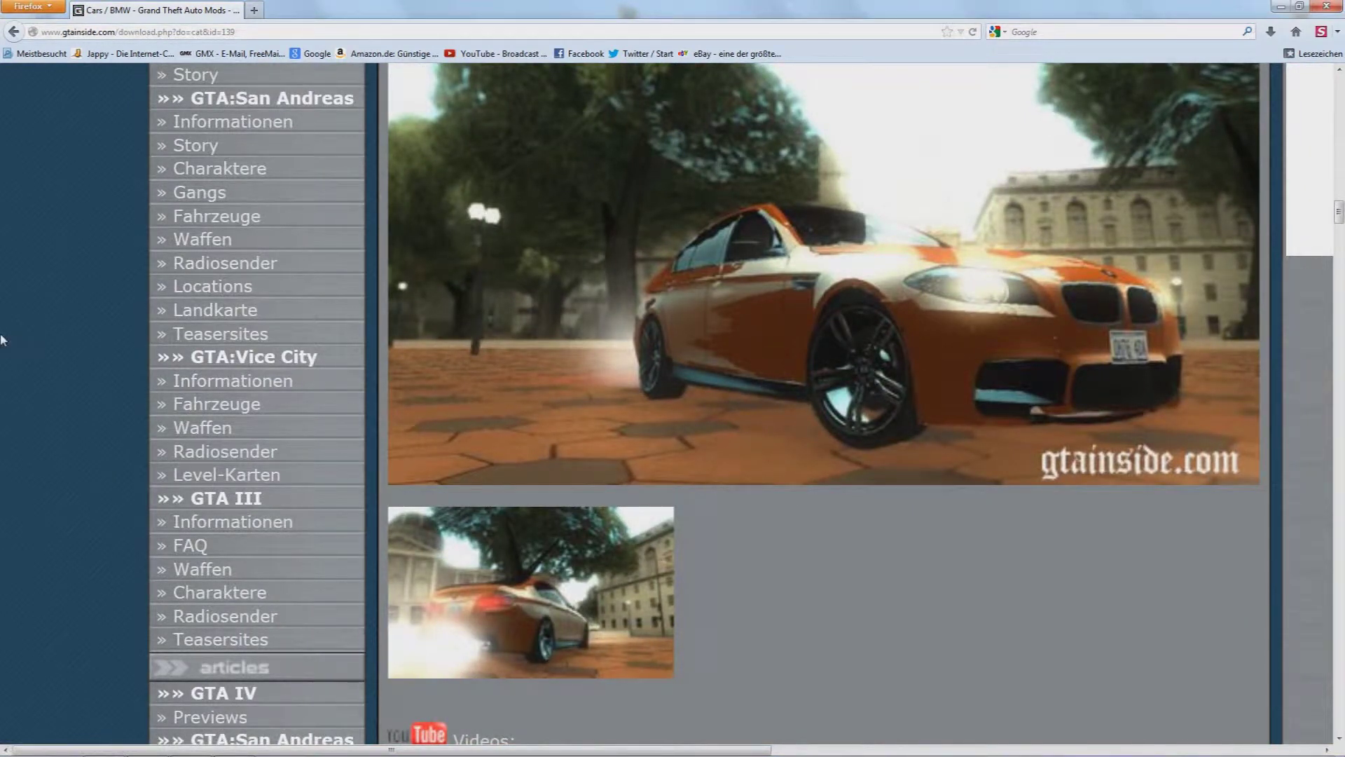
pyautogui.hotkey('ctrl', '-')
pyautogui.hotkey('ctrl', '-')
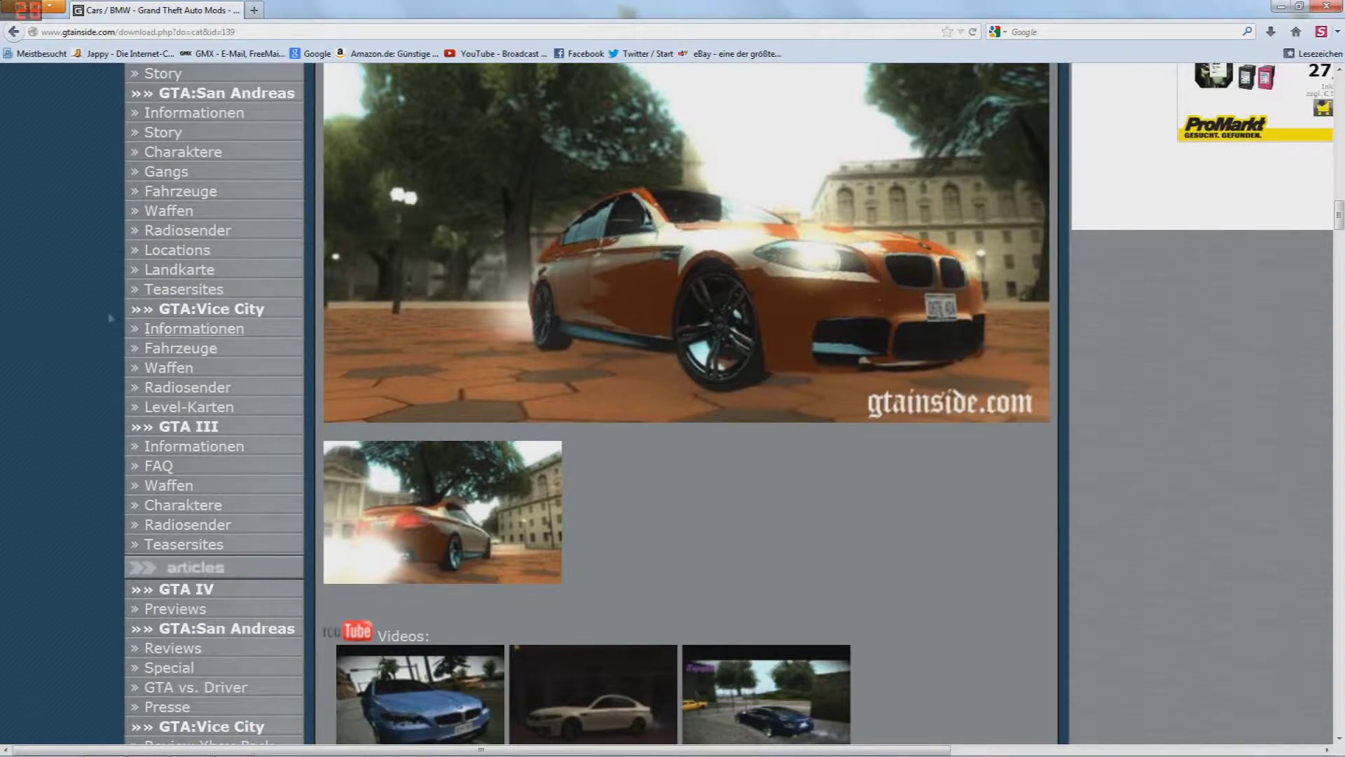
pyautogui.click(1279, 9)
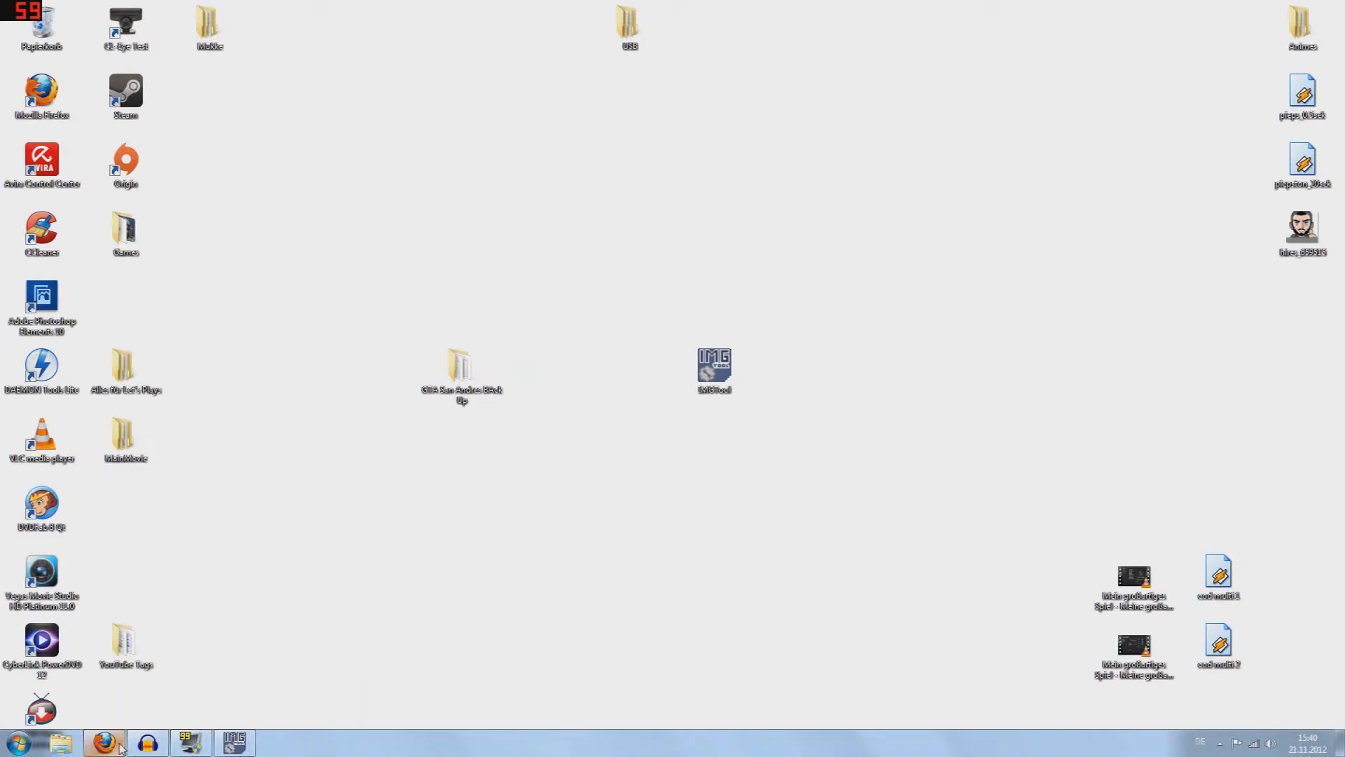
pyautogui.click(103, 743)
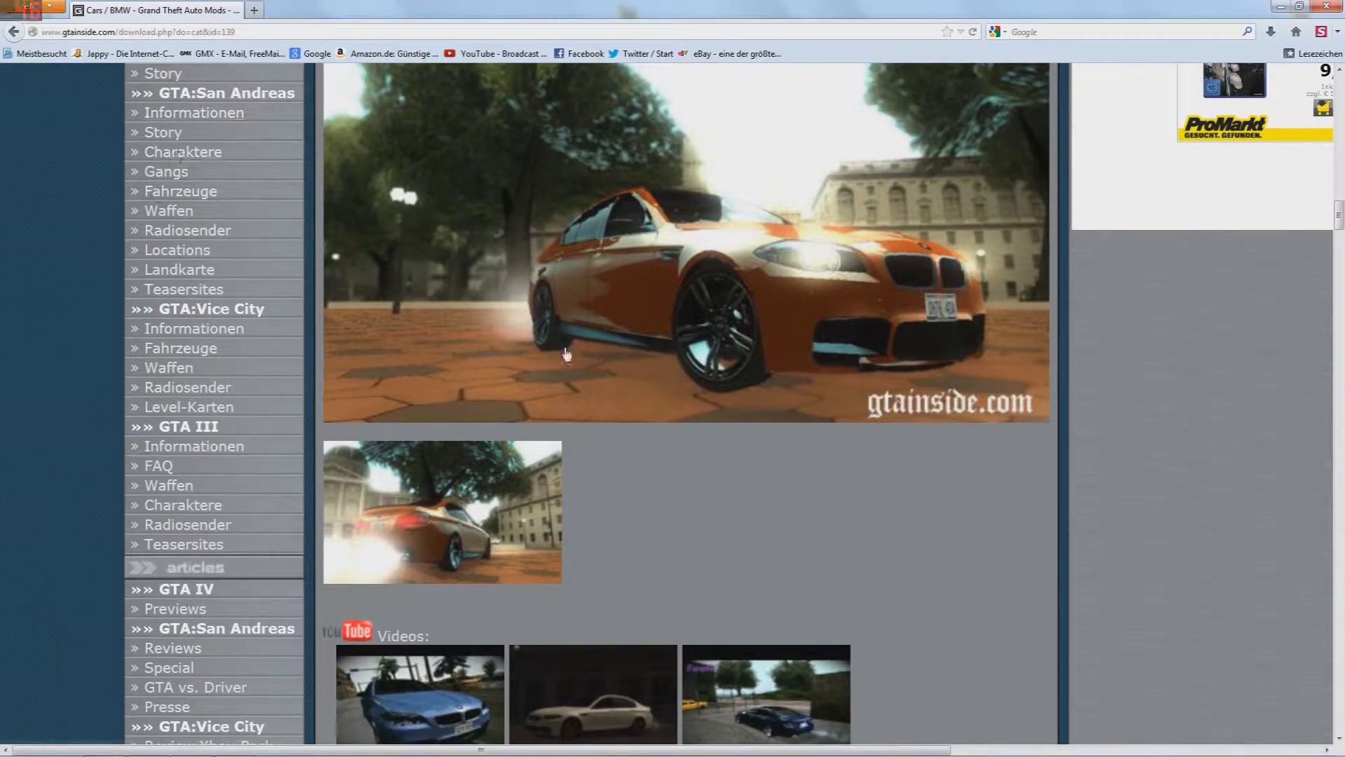
# Examine the BMW M3 mods further down the list, comparing the E90 Sedan, E36 LightTuning and green racing-livery M3.
pyautogui.scroll(-6, 601, 349)
pyautogui.scroll(-12, 729, 328)
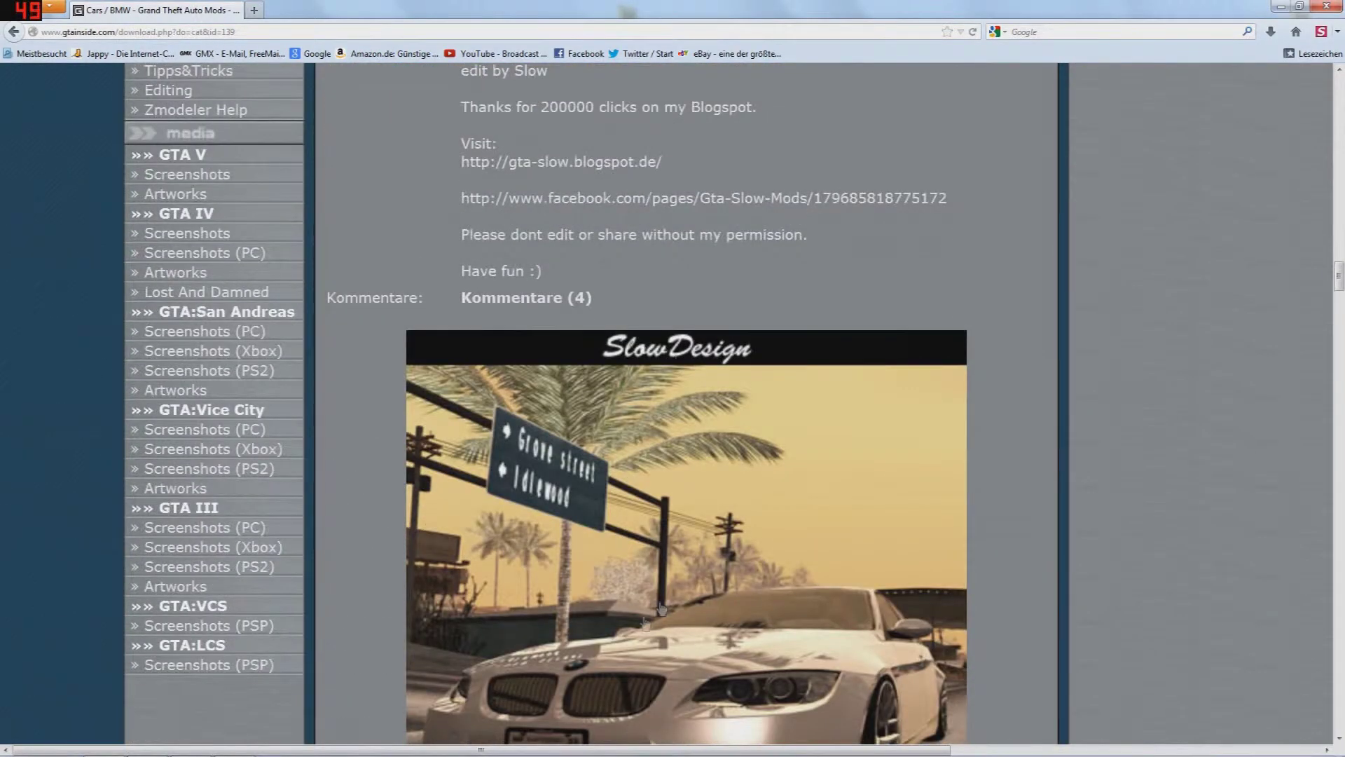
pyautogui.scroll(-4, 718, 481)
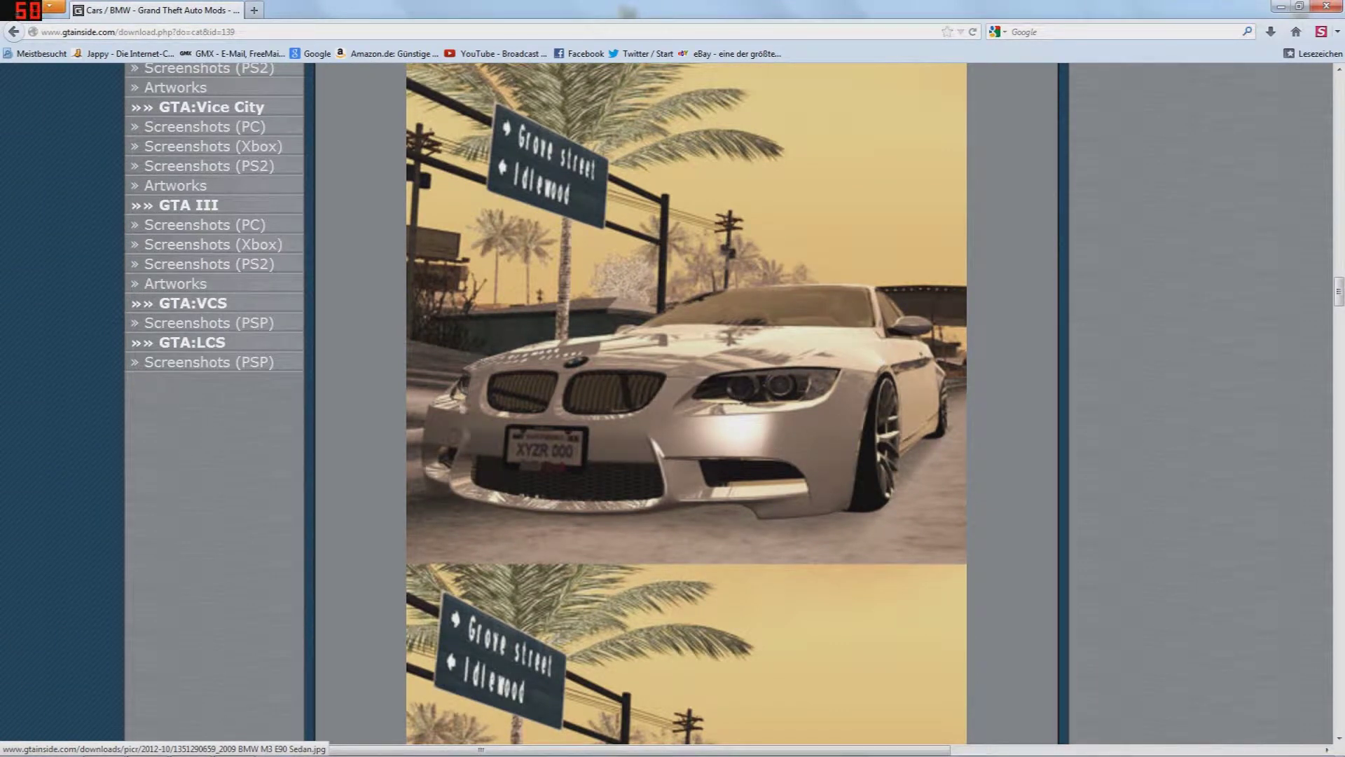
pyautogui.scroll(-6, 664, 415)
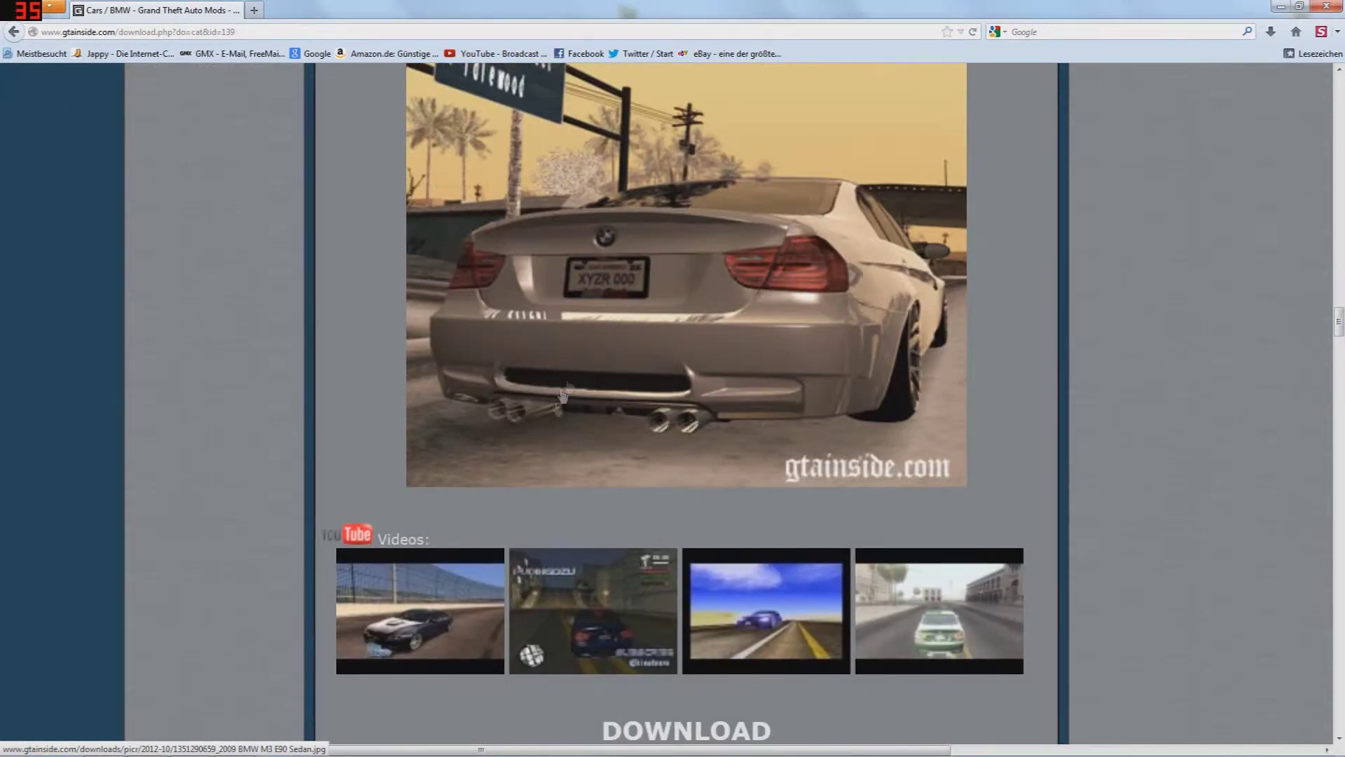
pyautogui.scroll(-12, 616, 440)
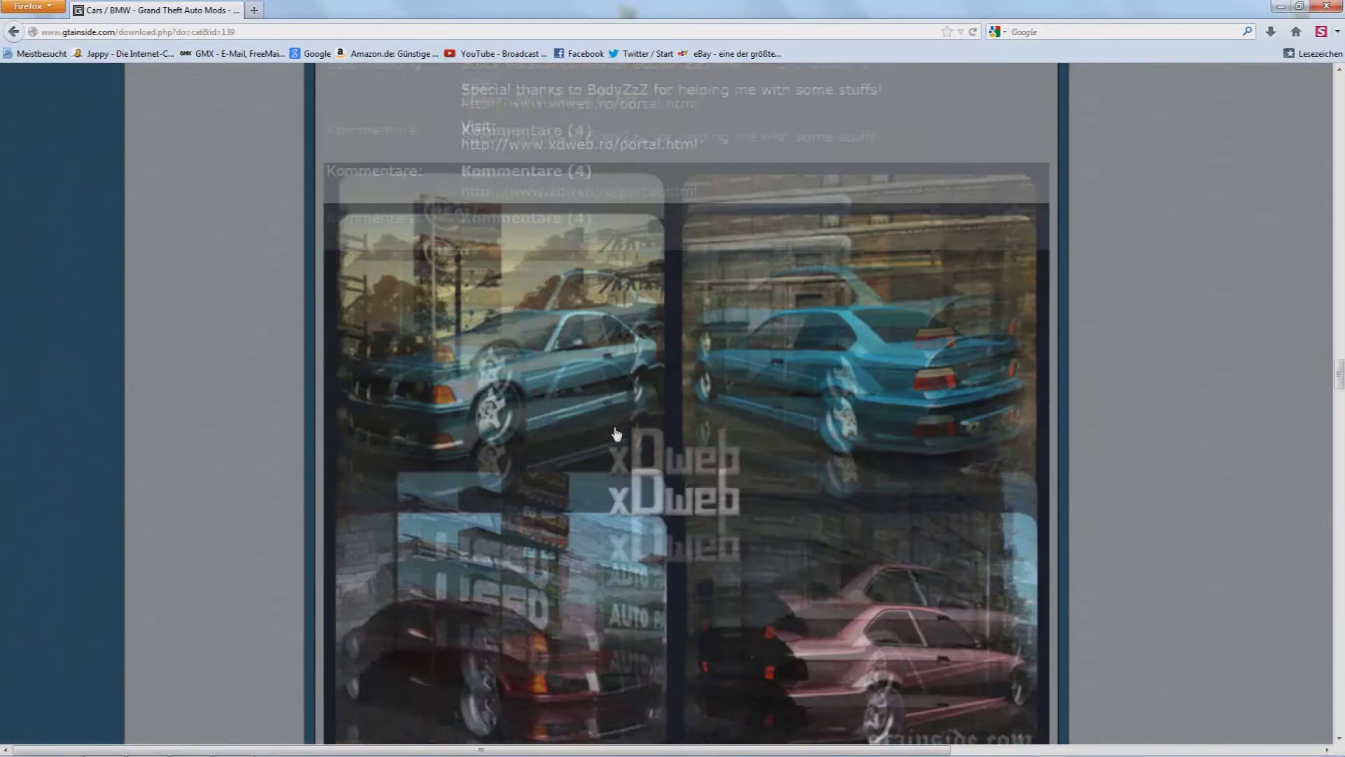
pyautogui.scroll(8, 568, 395)
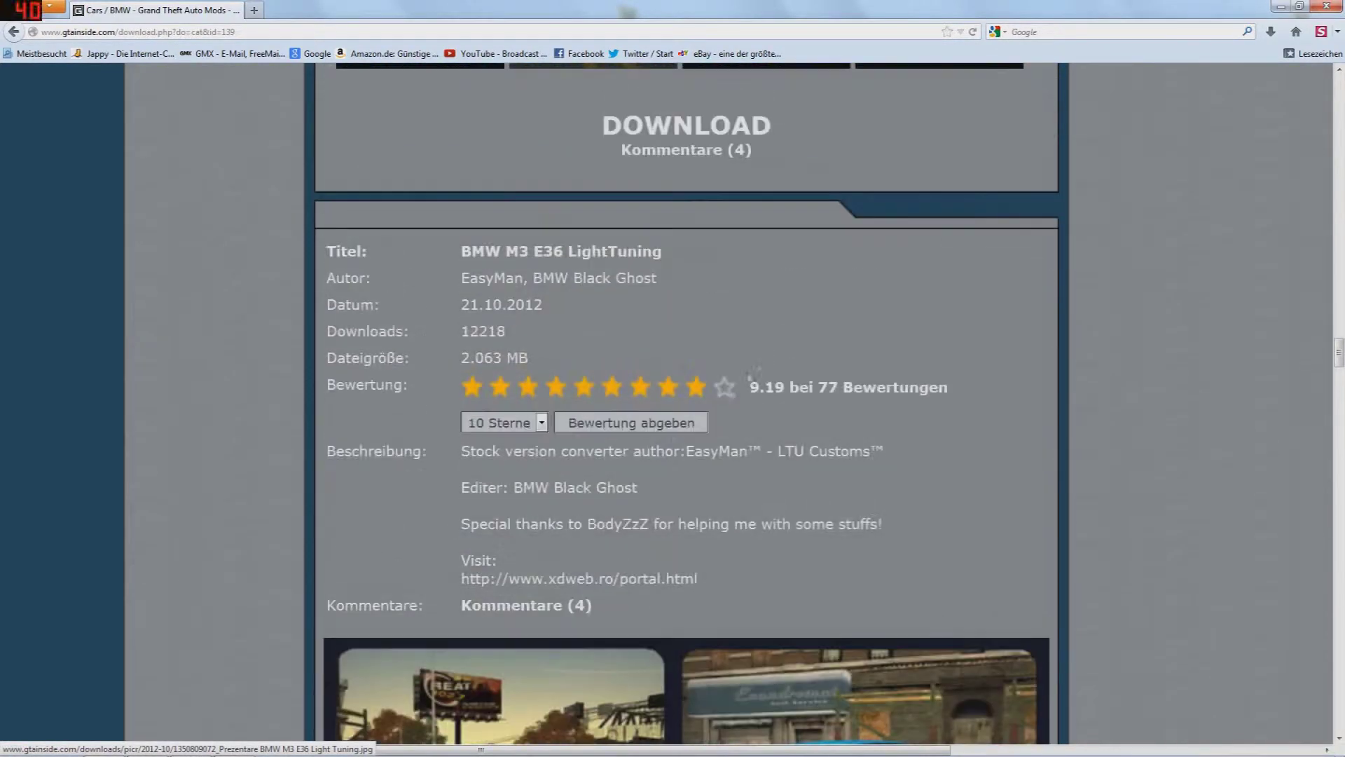
pyautogui.scroll(-15, 779, 343)
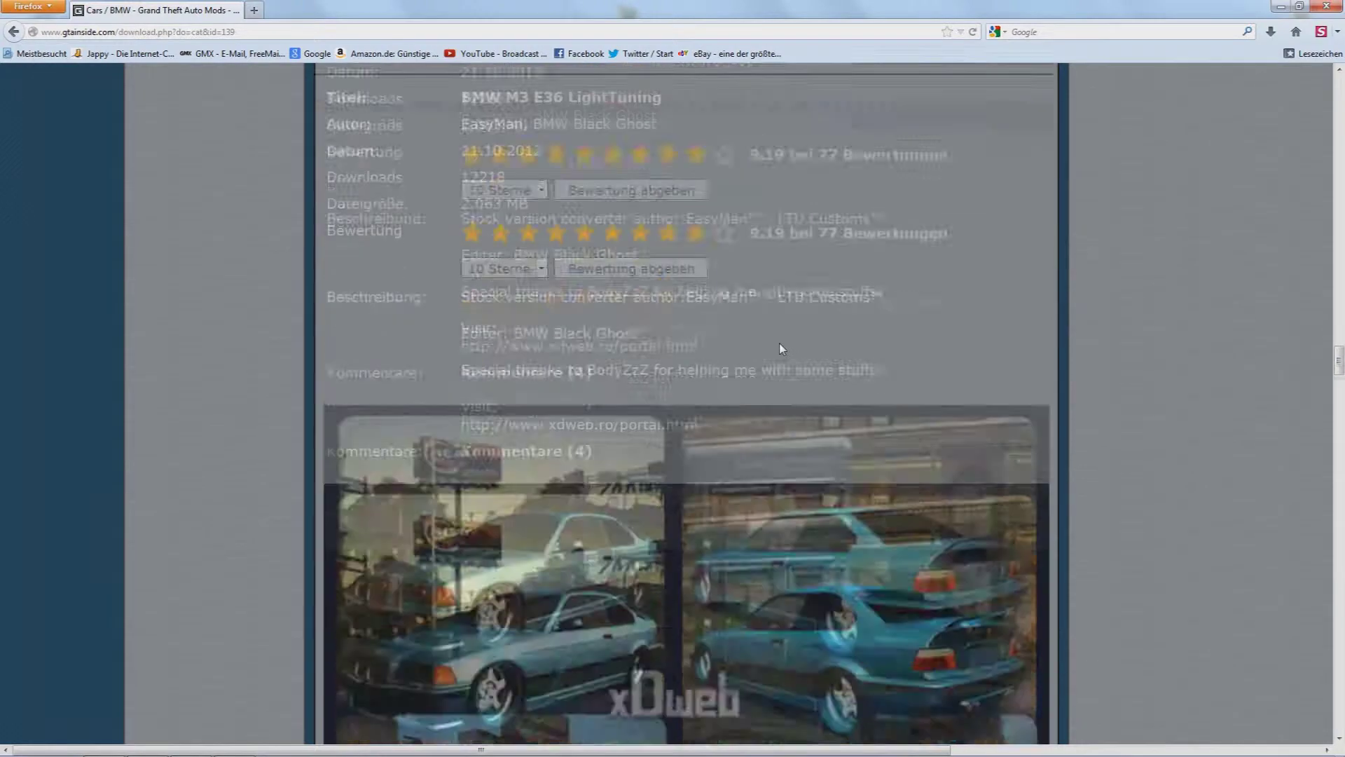
pyautogui.scroll(-2, 716, 412)
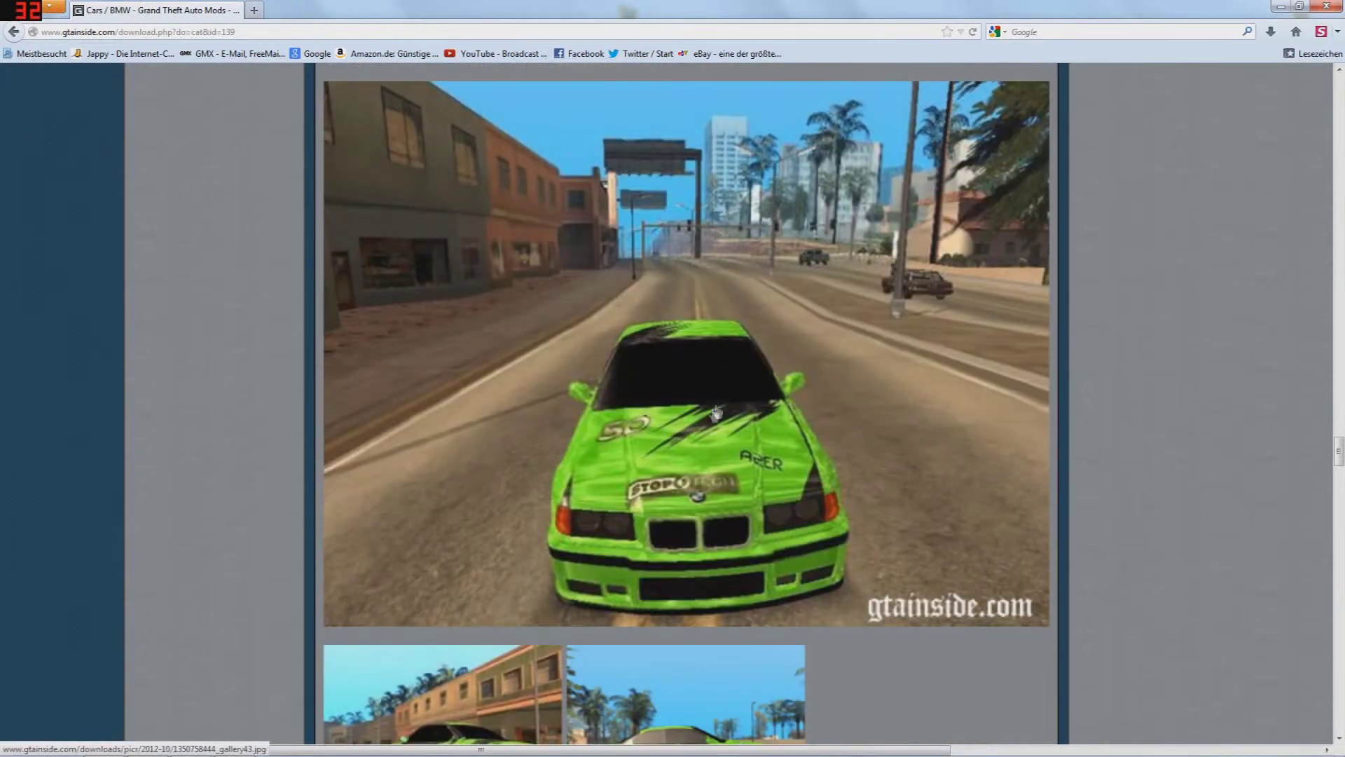
pyautogui.scroll(-15, 683, 482)
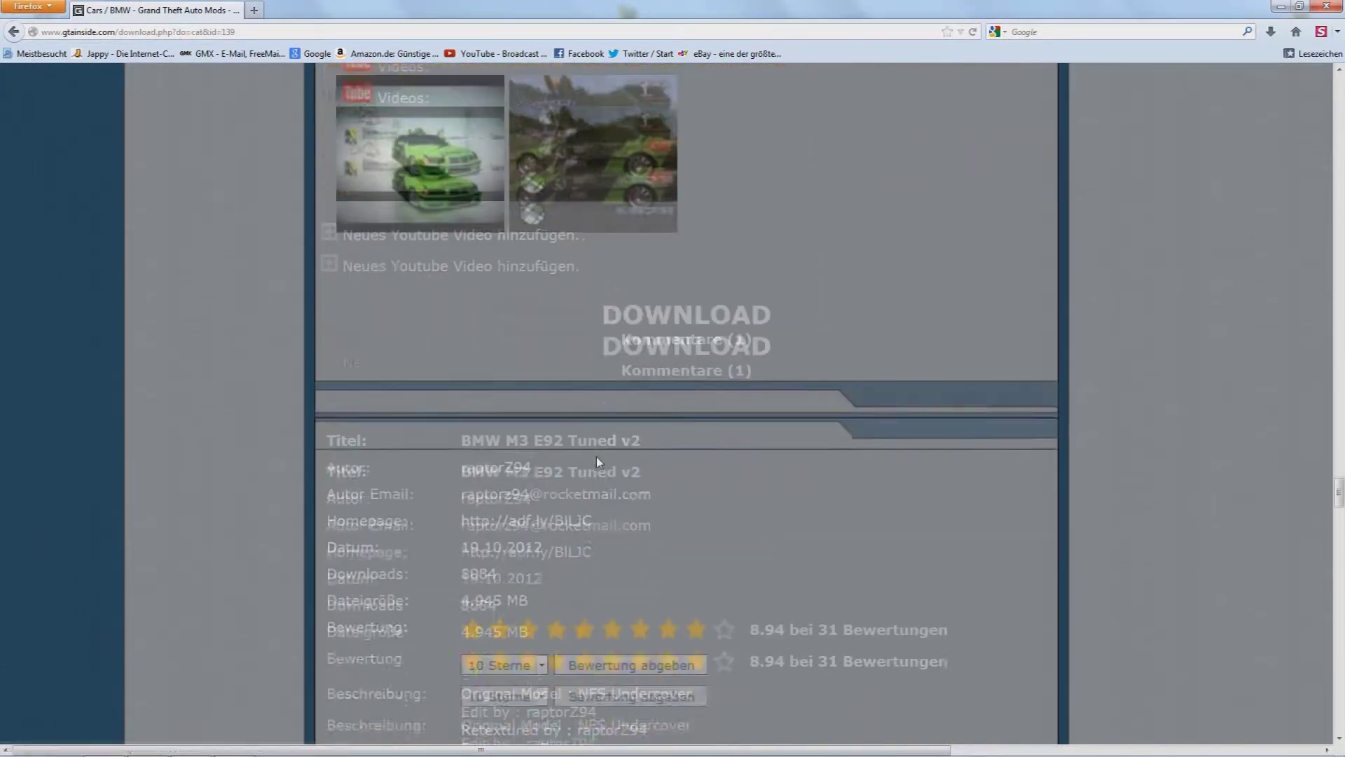
pyautogui.scroll(12, 602, 459)
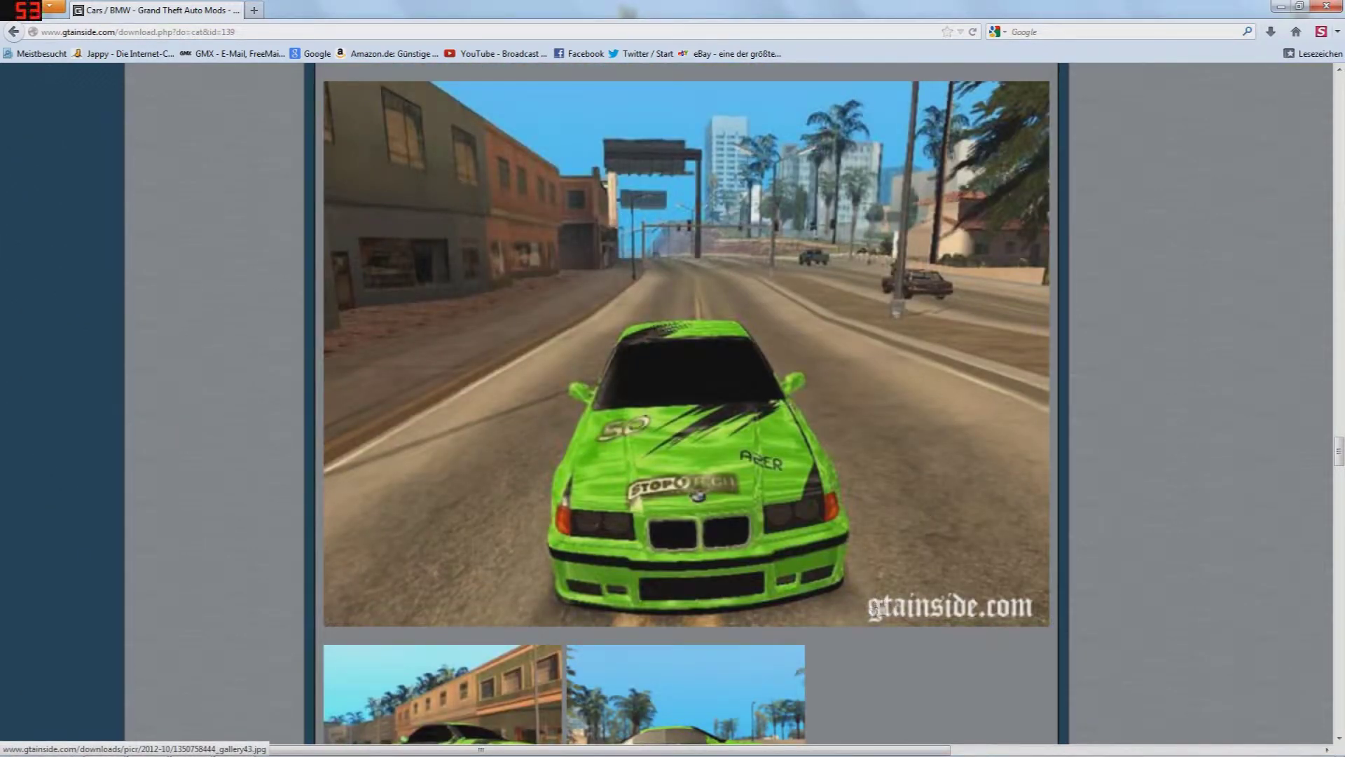
pyautogui.scroll(-10, 801, 534)
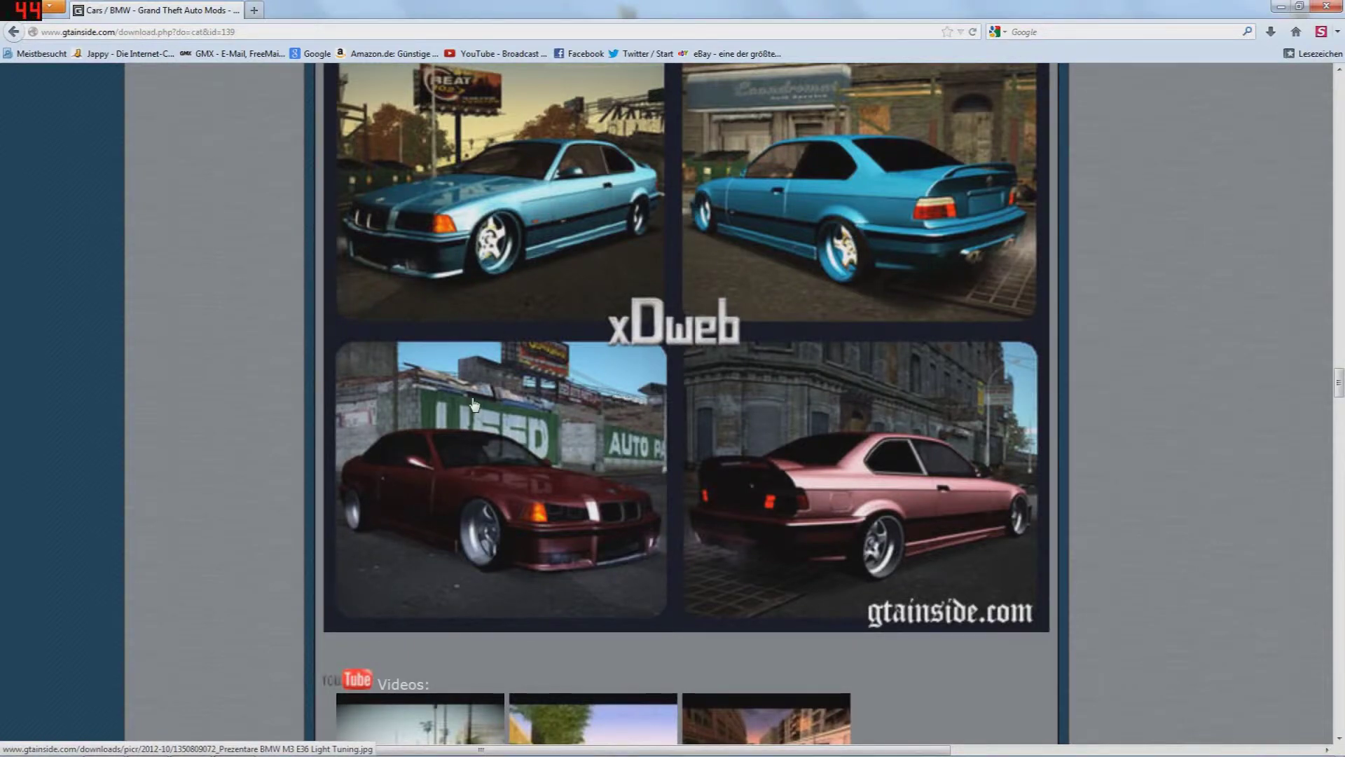
# Return to the 2009 BMW M3 E90 Sedan entry and open its download page.
pyautogui.scroll(-10, 473, 405)
pyautogui.scroll(4, 473, 404)
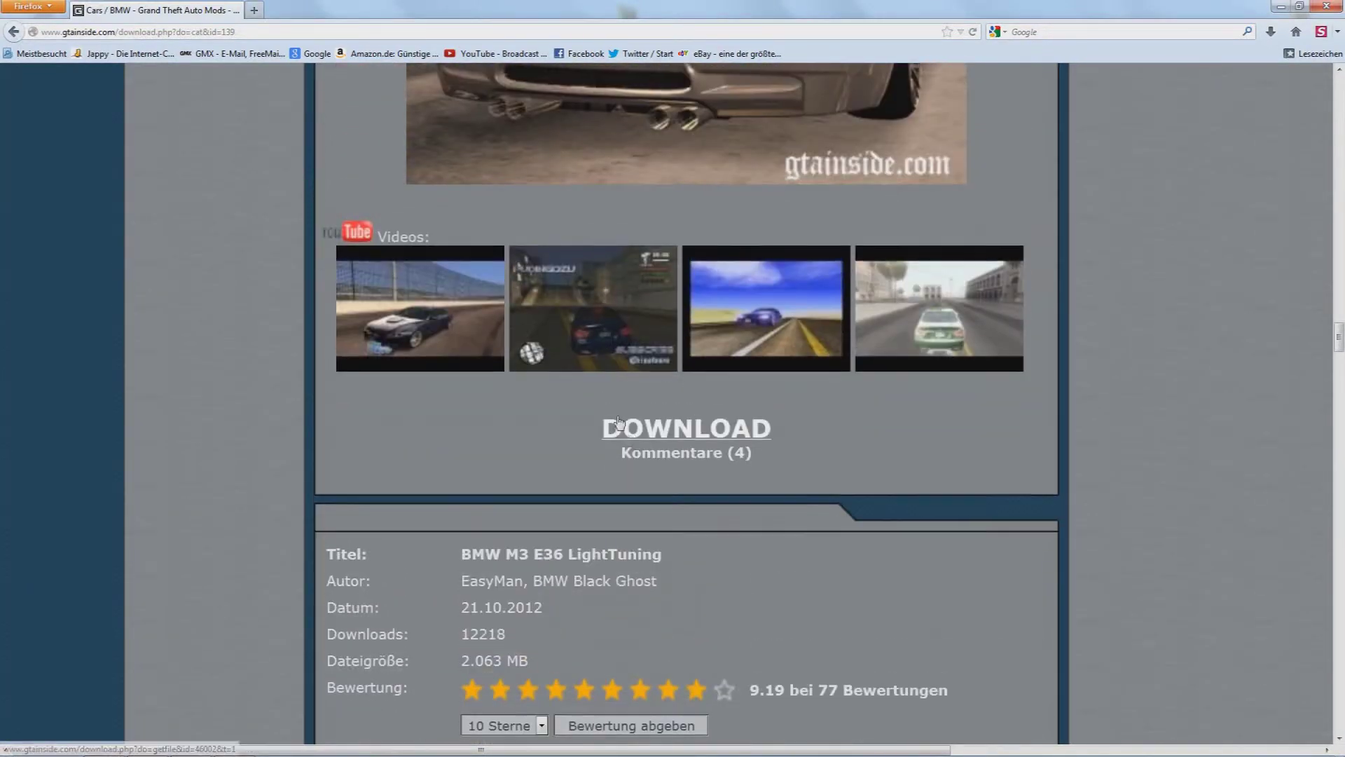
pyautogui.scroll(5, 619, 421)
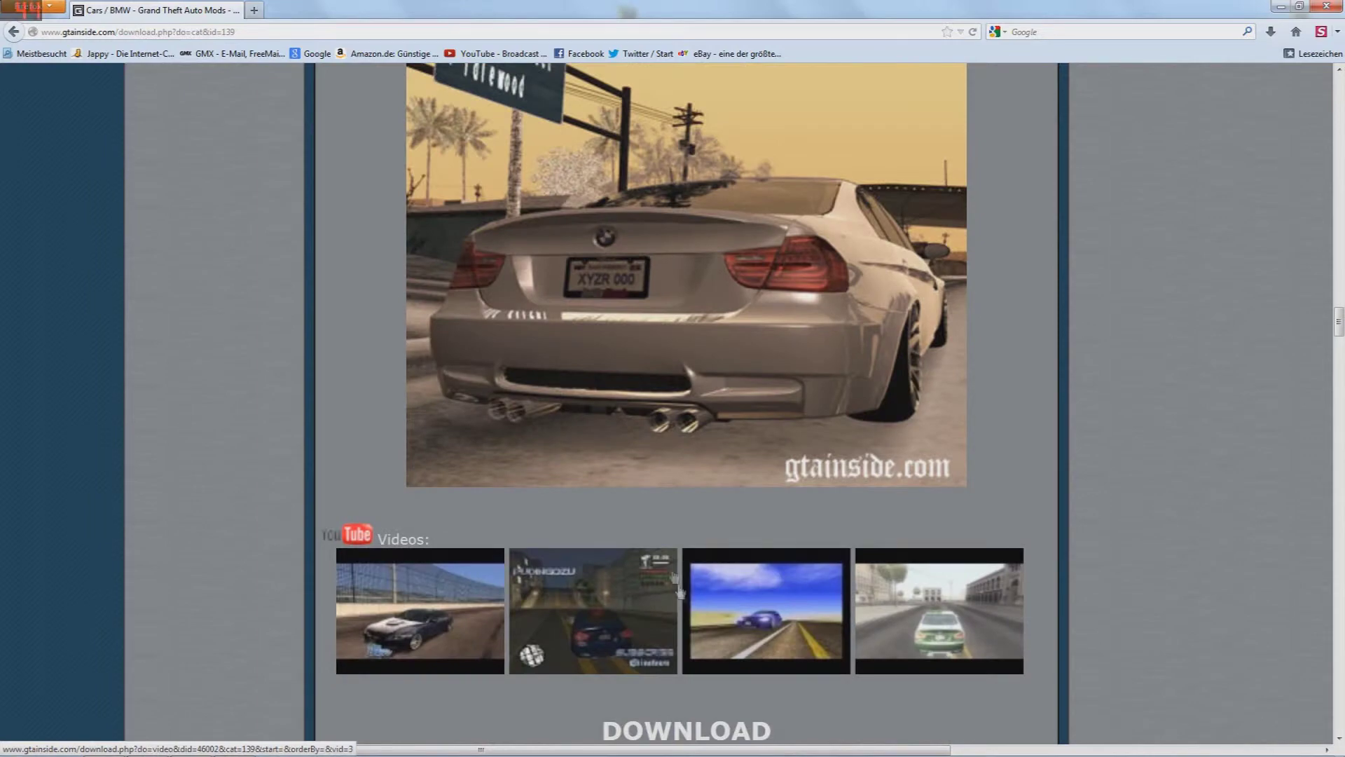
pyautogui.scroll(10, 641, 493)
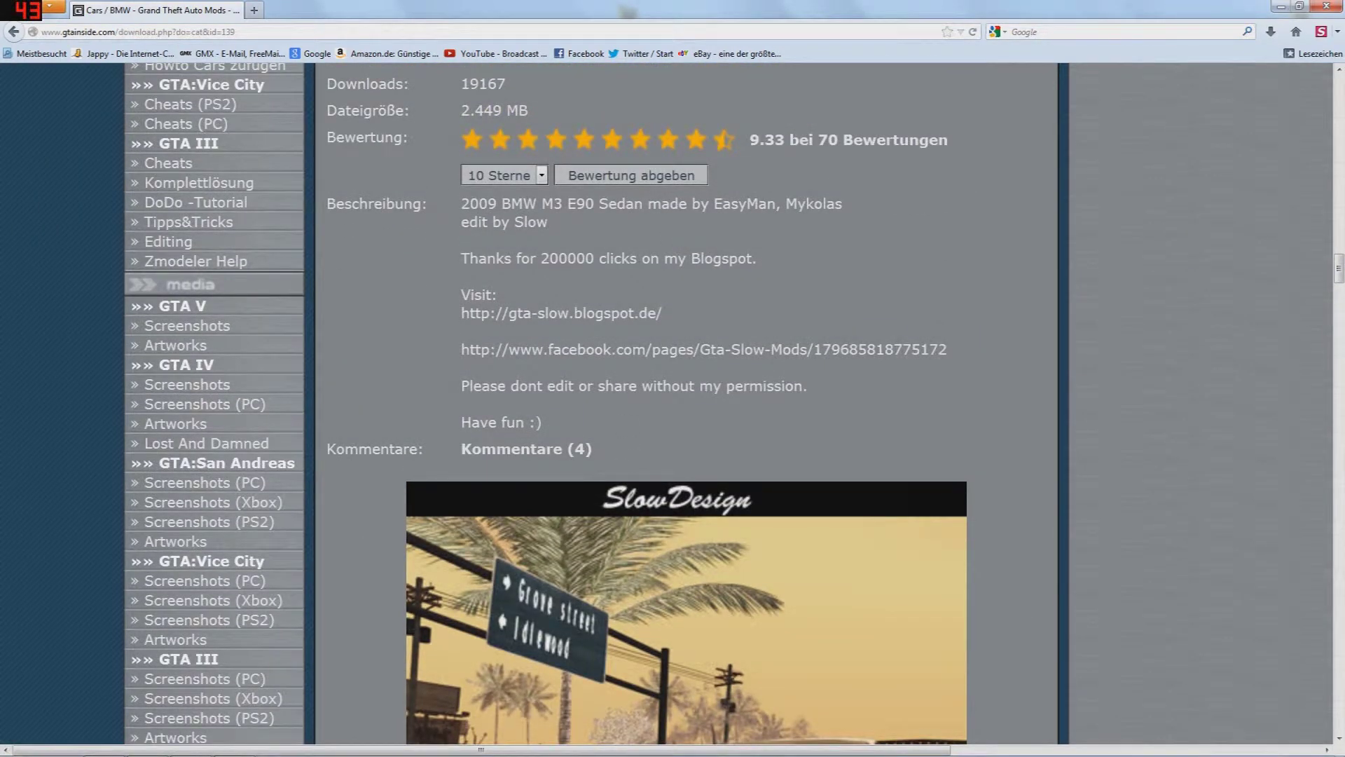
pyautogui.scroll(-12, 679, 597)
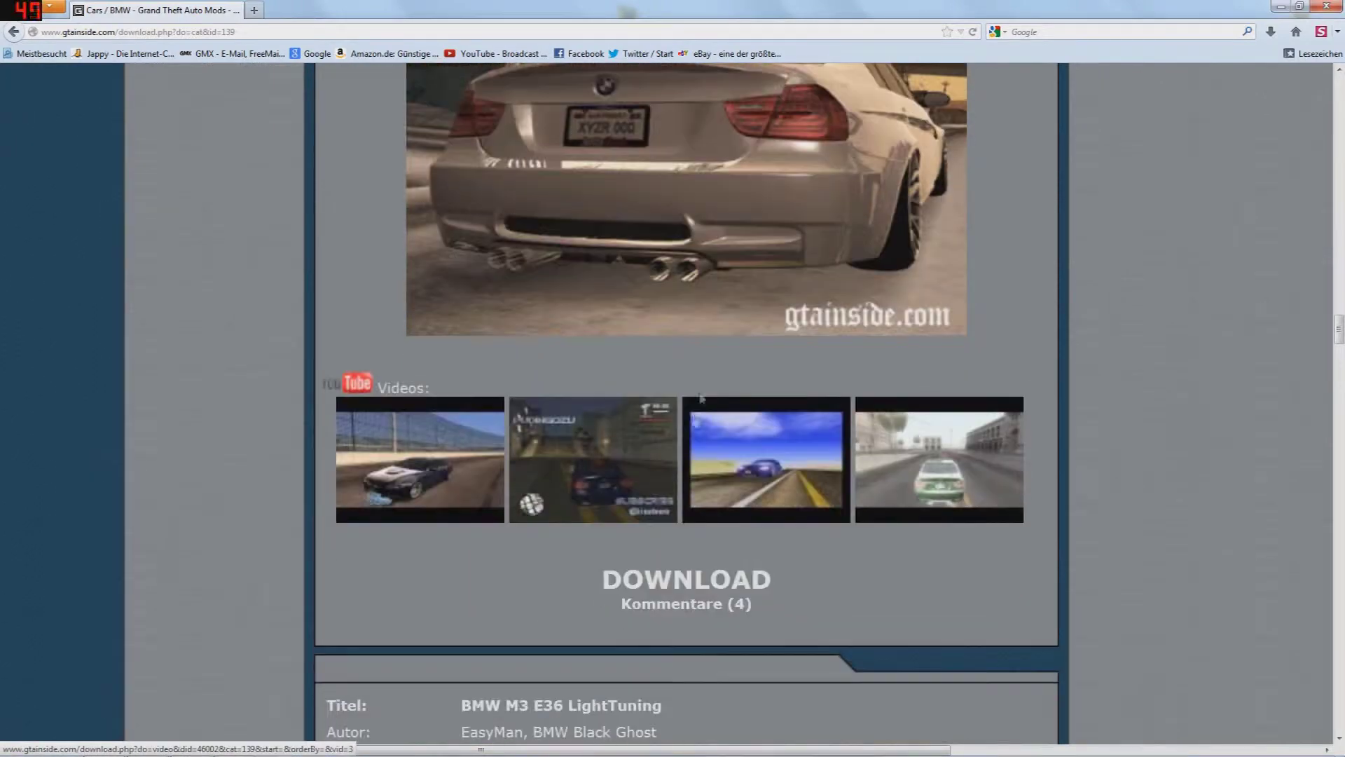
pyautogui.click(680, 597)
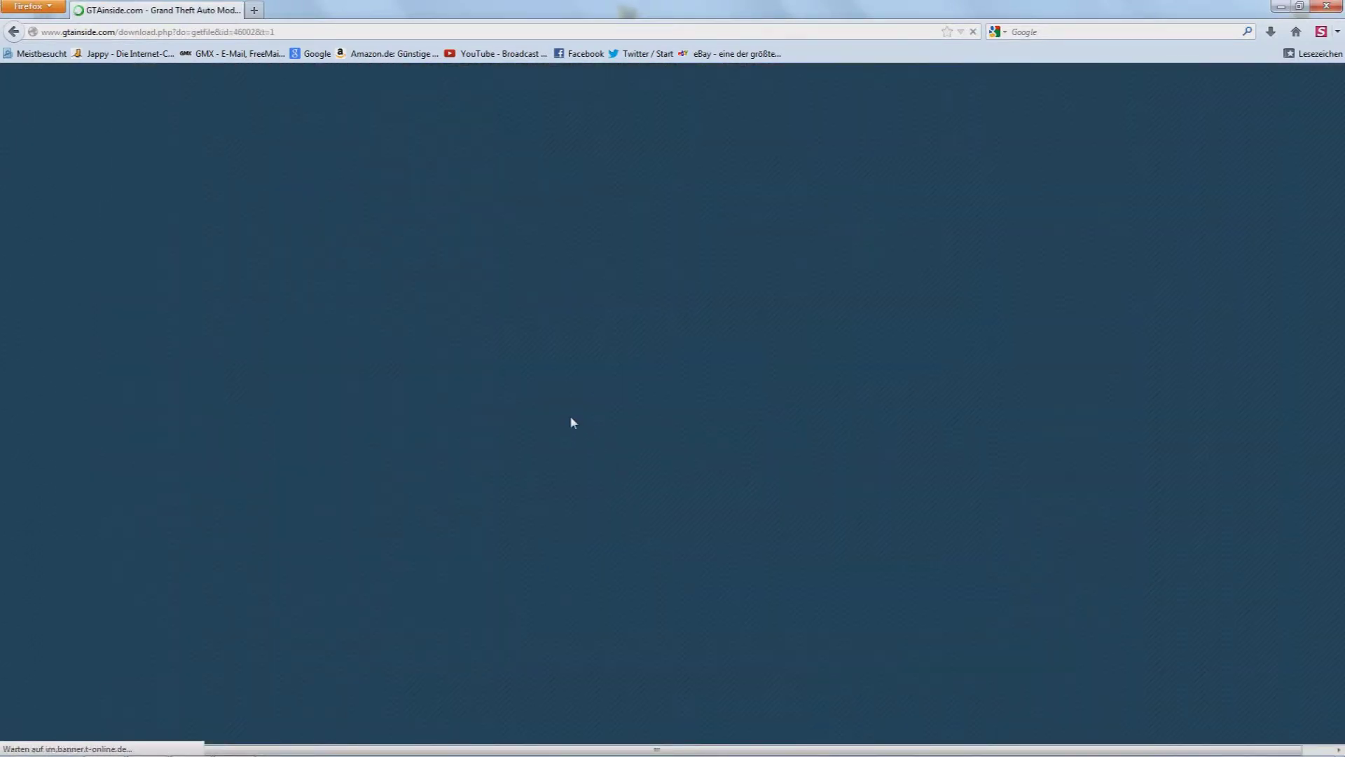
pyautogui.scroll(-4, 662, 501)
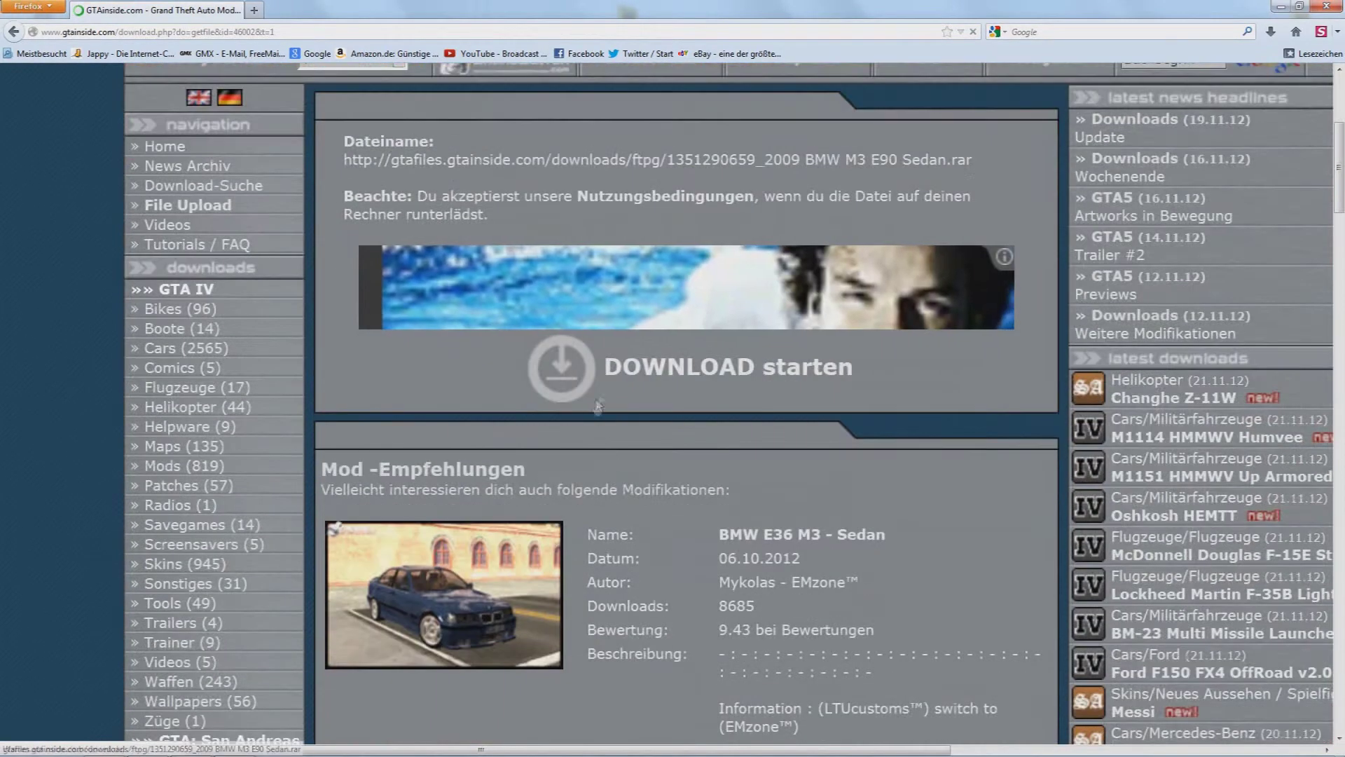
pyautogui.click(658, 372)
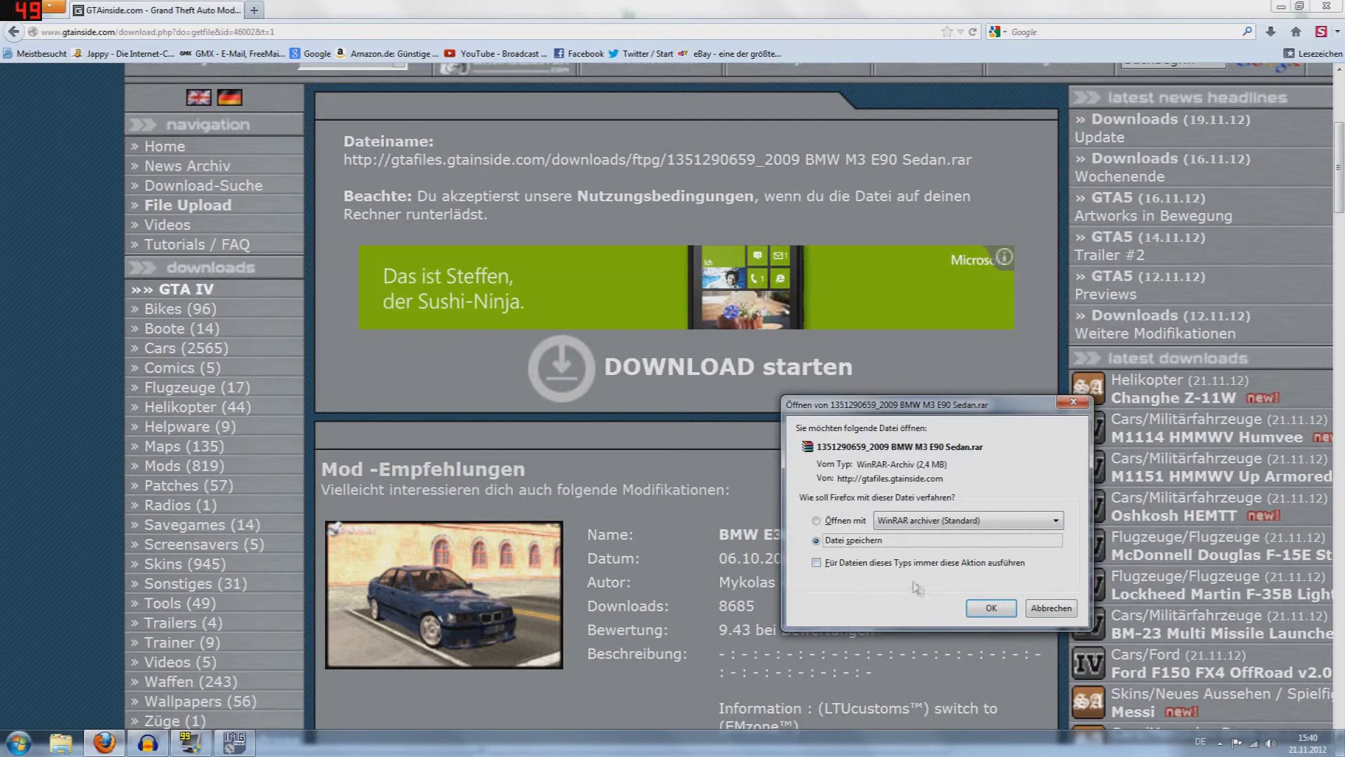
pyautogui.click(983, 609)
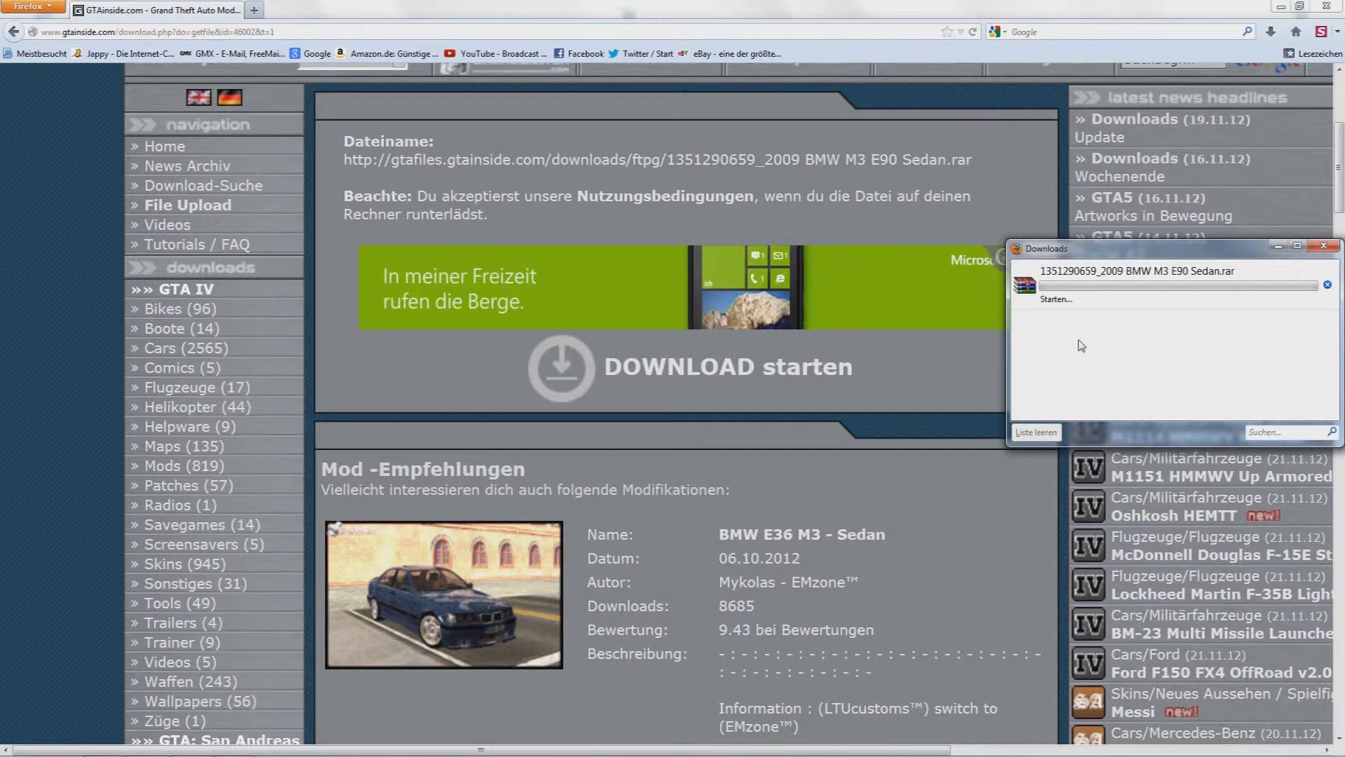
# Cancel the BMW archive download, clear it from the download list, and close the downloads window.
pyautogui.moveTo(1114, 249); pyautogui.dragTo(693, 198)
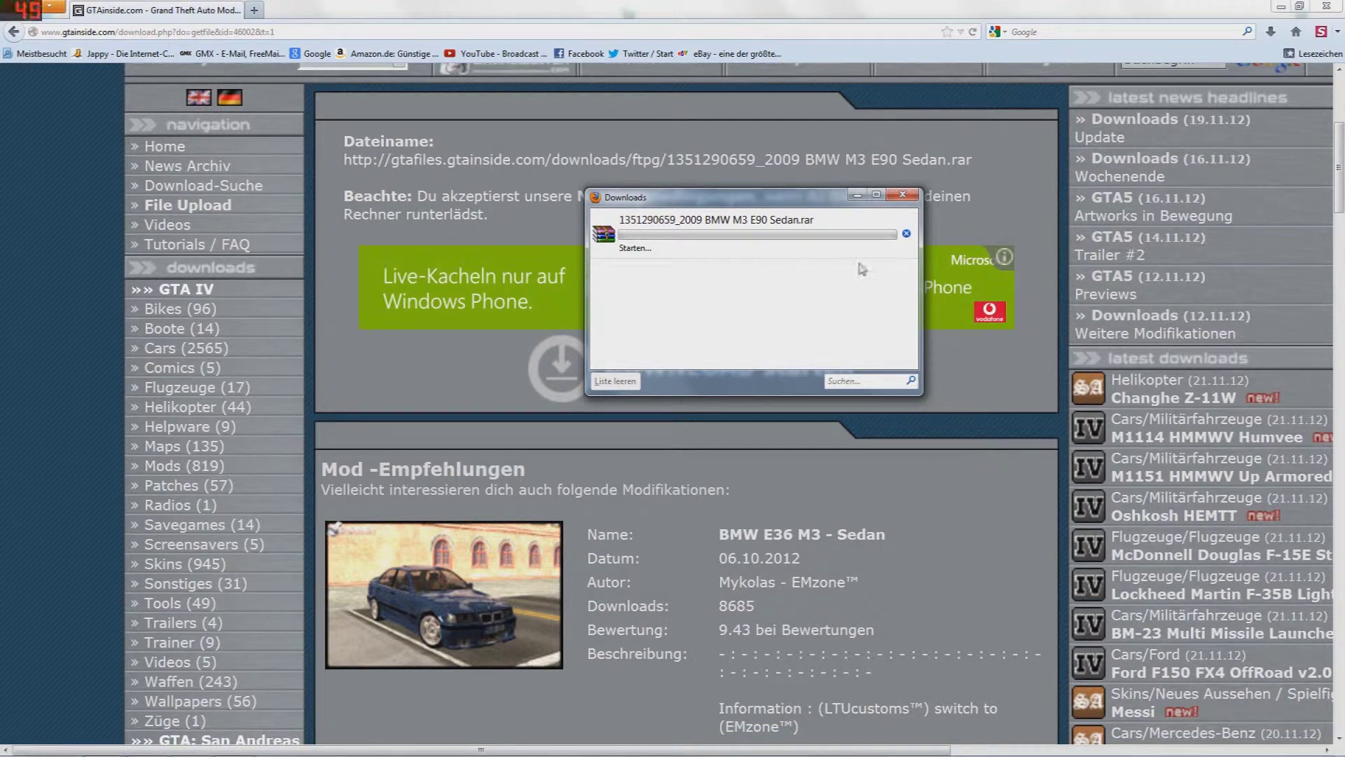
pyautogui.click(906, 233)
pyautogui.click(615, 380)
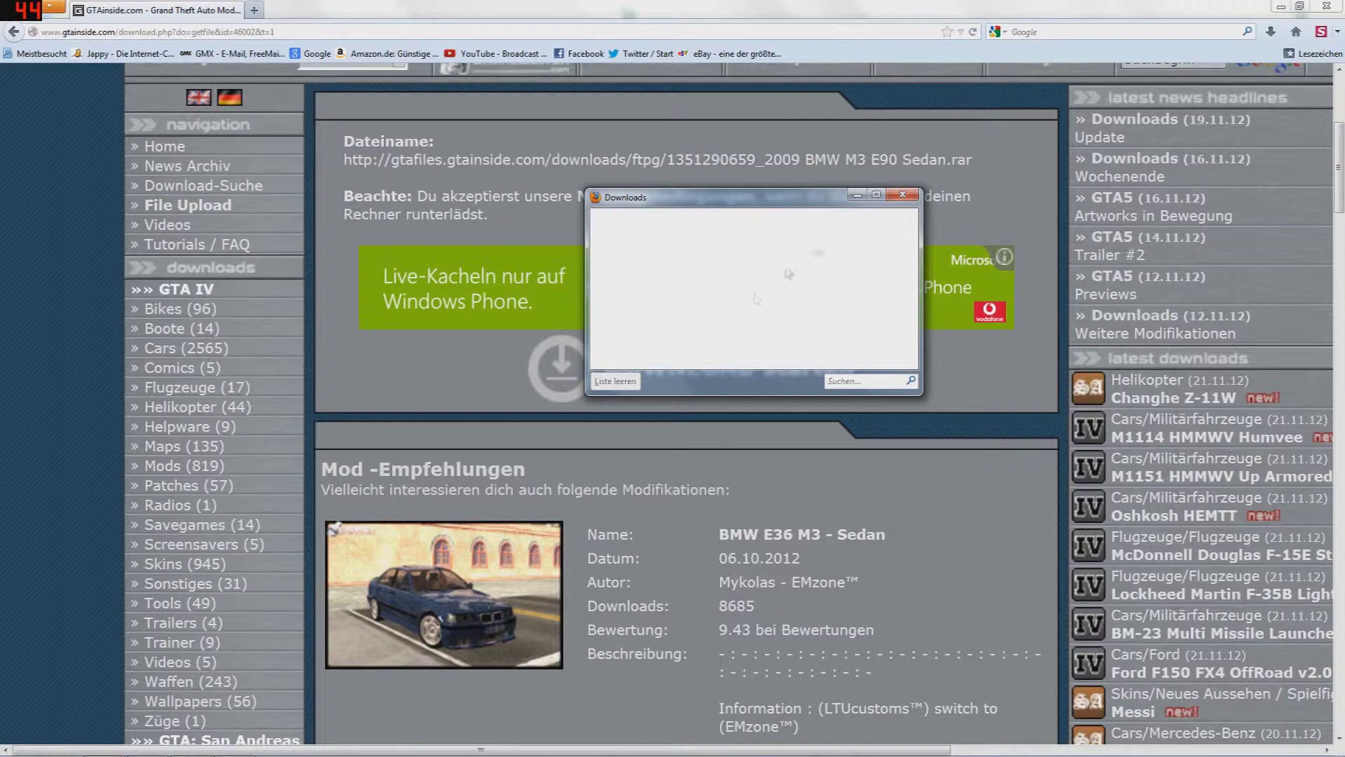
pyautogui.click(903, 194)
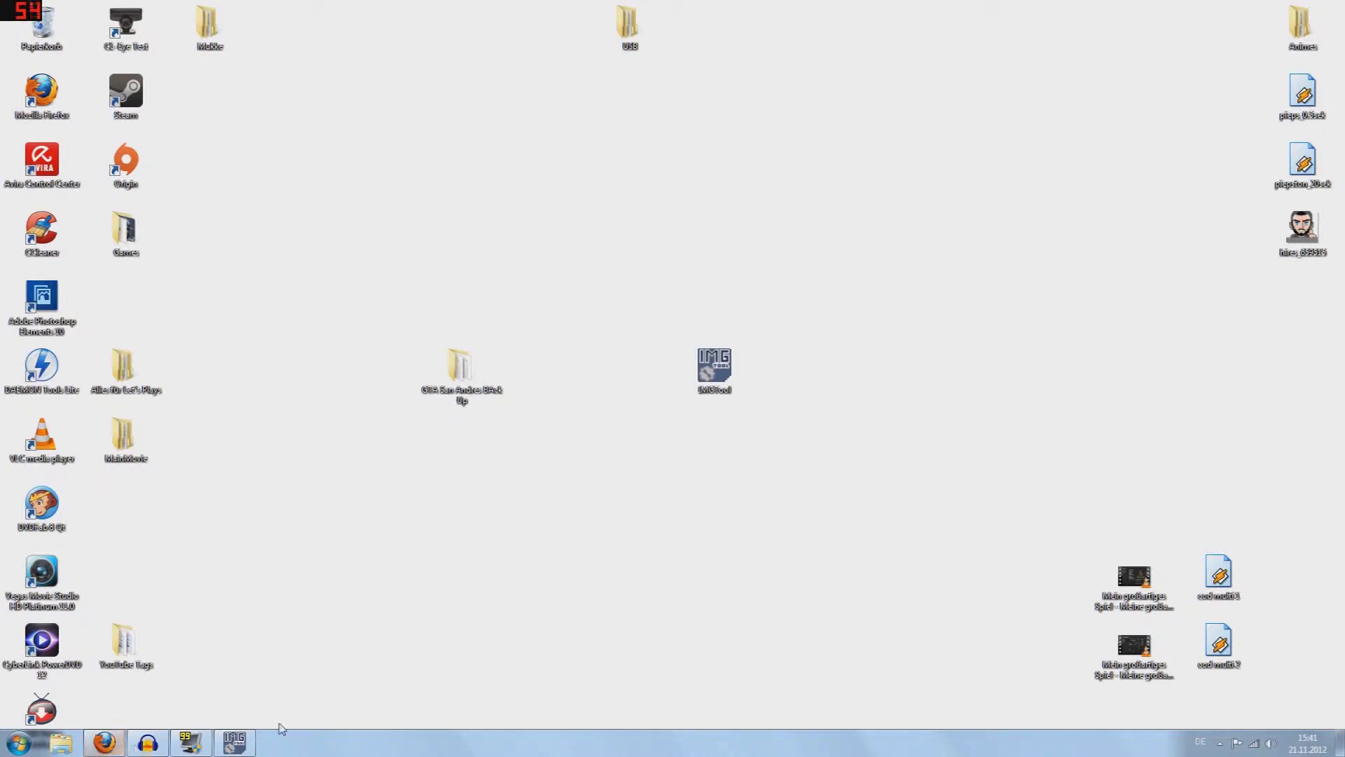
# Switch to Windows Explorer and open the GTA Autos folder inside Downloads.
pyautogui.click(61, 742)
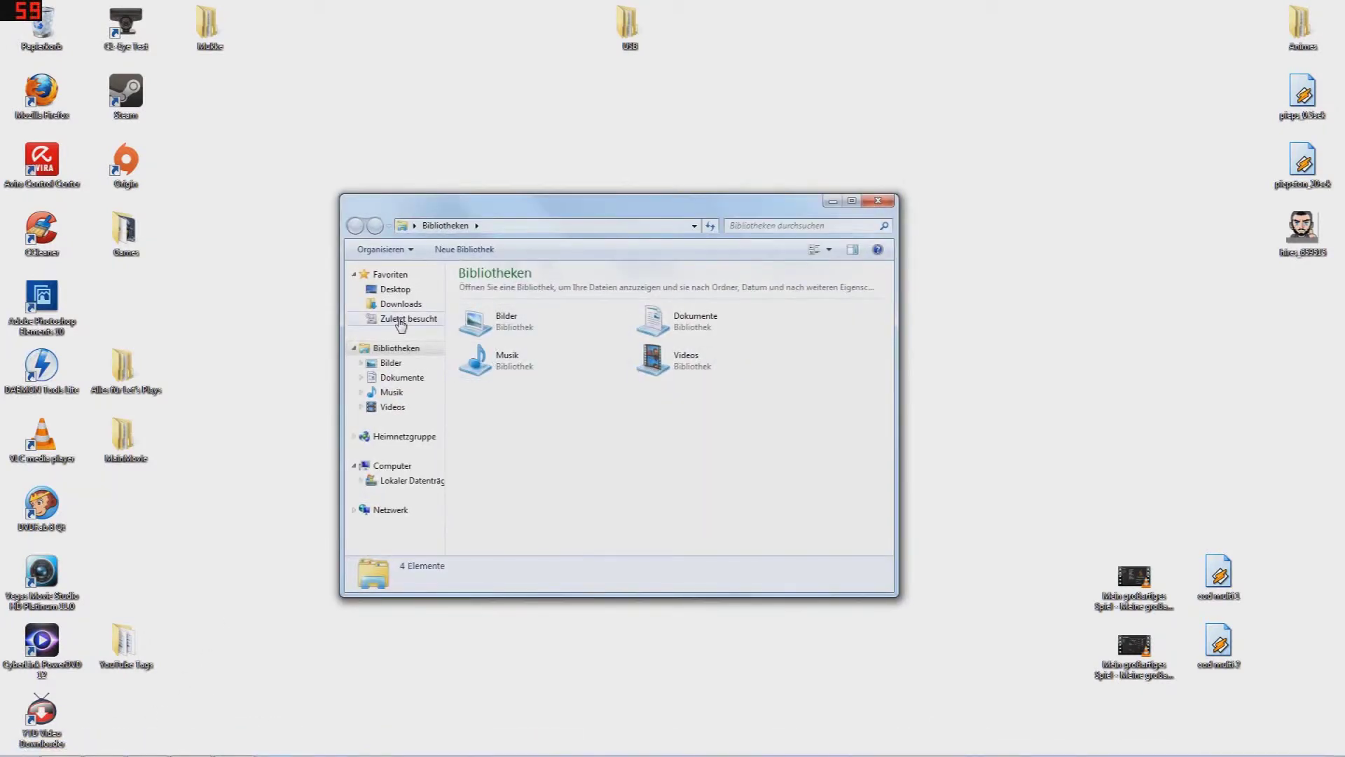
pyautogui.click(402, 304)
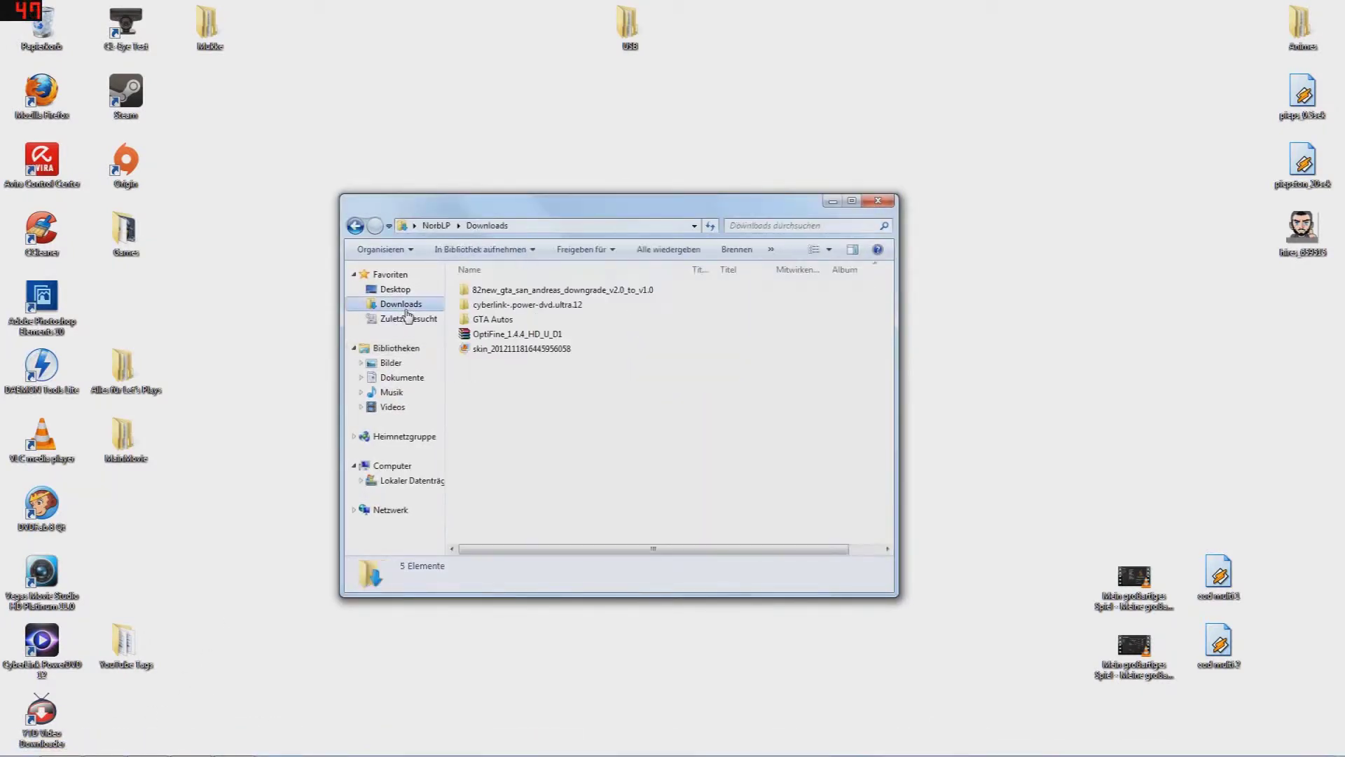
pyautogui.doubleClick(492, 319)
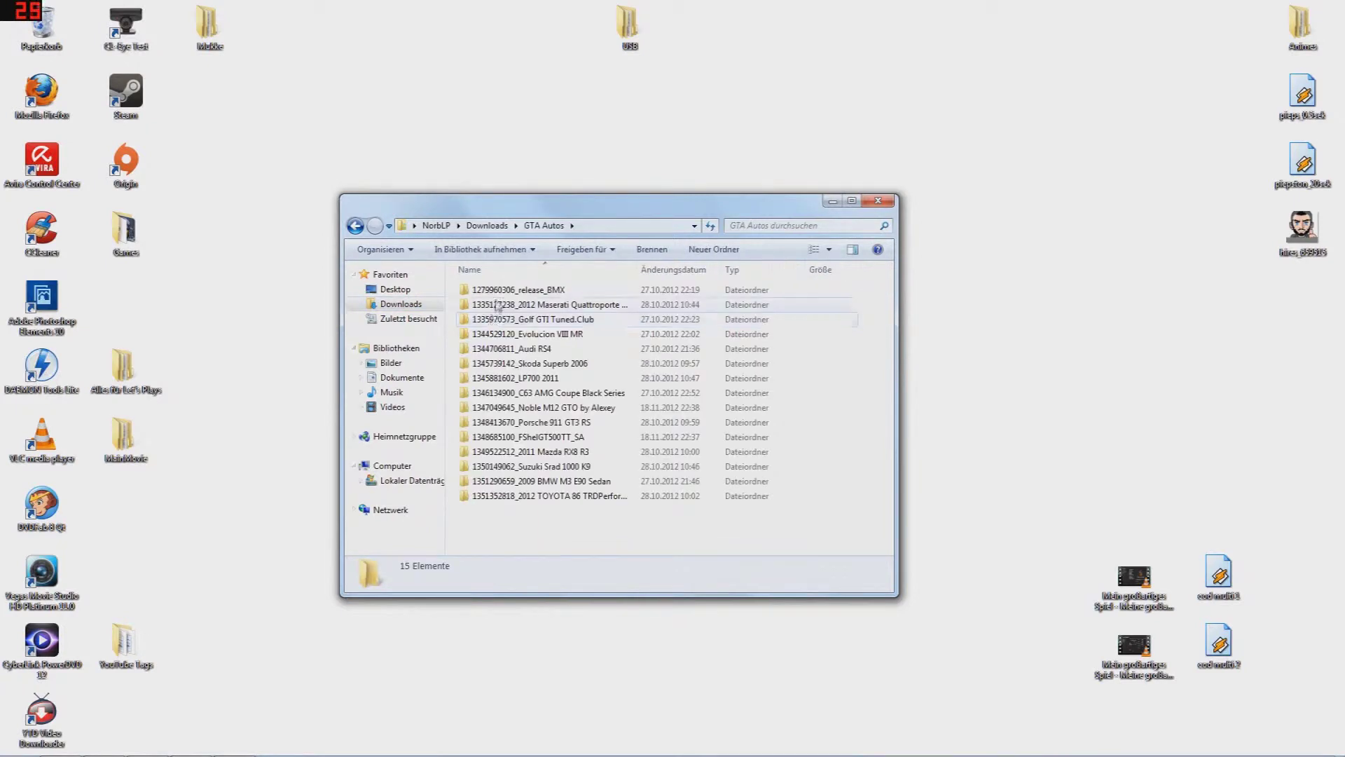
pyautogui.moveTo(523, 497); pyautogui.dragTo(502, 252)
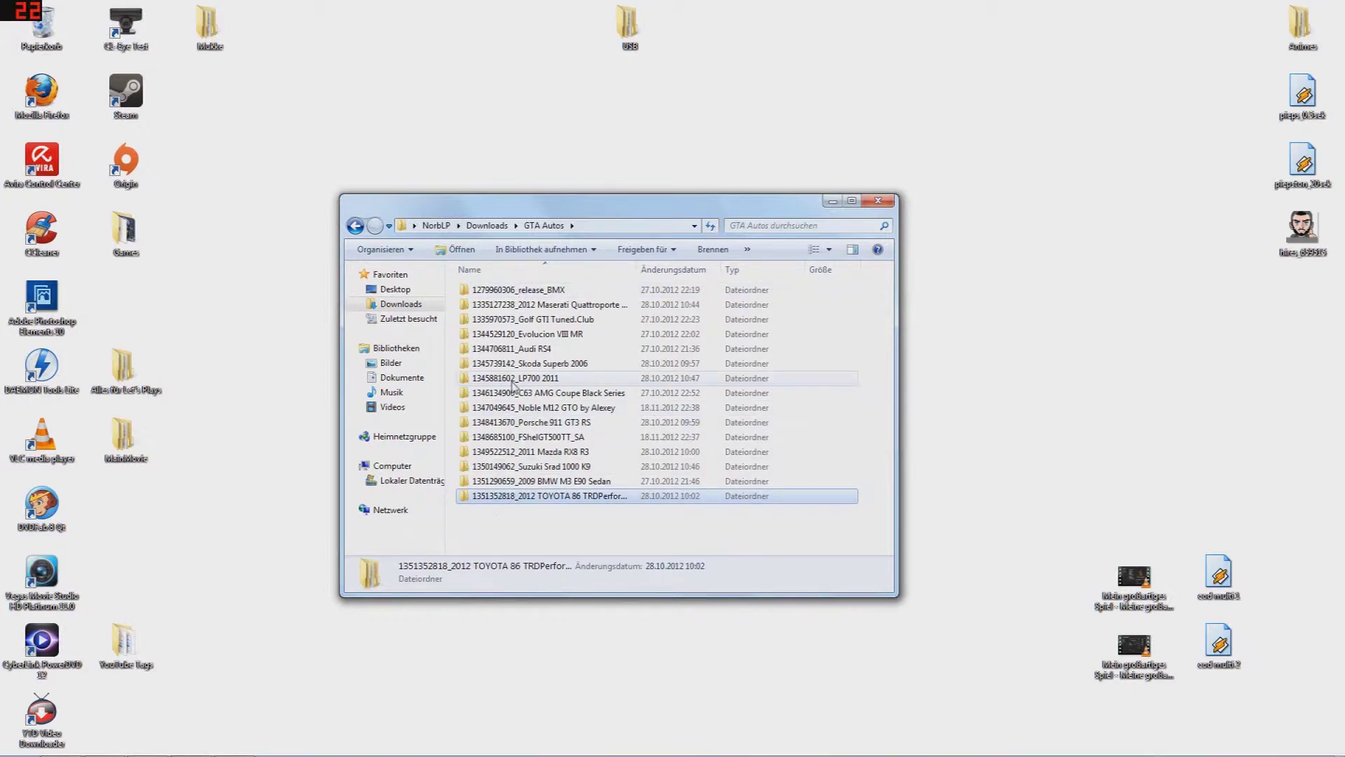
pyautogui.press('BackSpace')
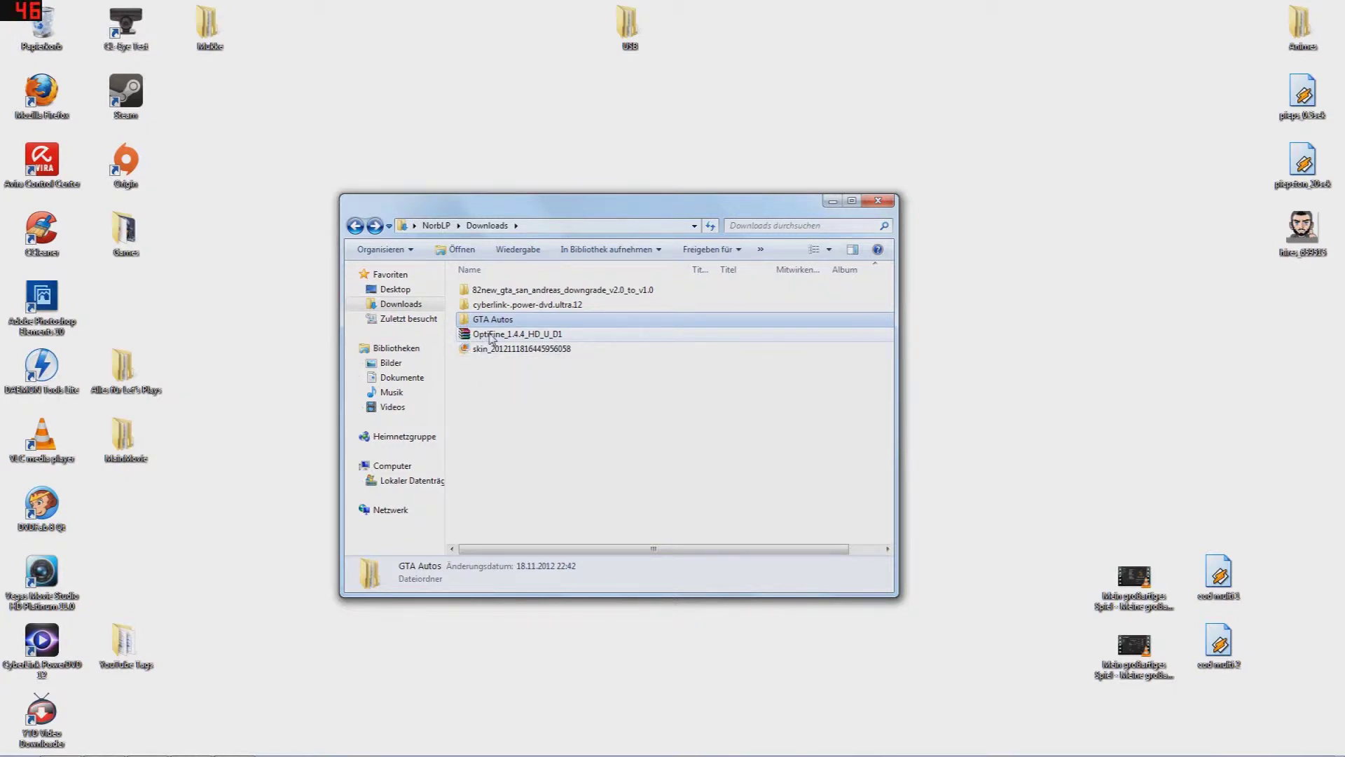
pyautogui.doubleClick(478, 321)
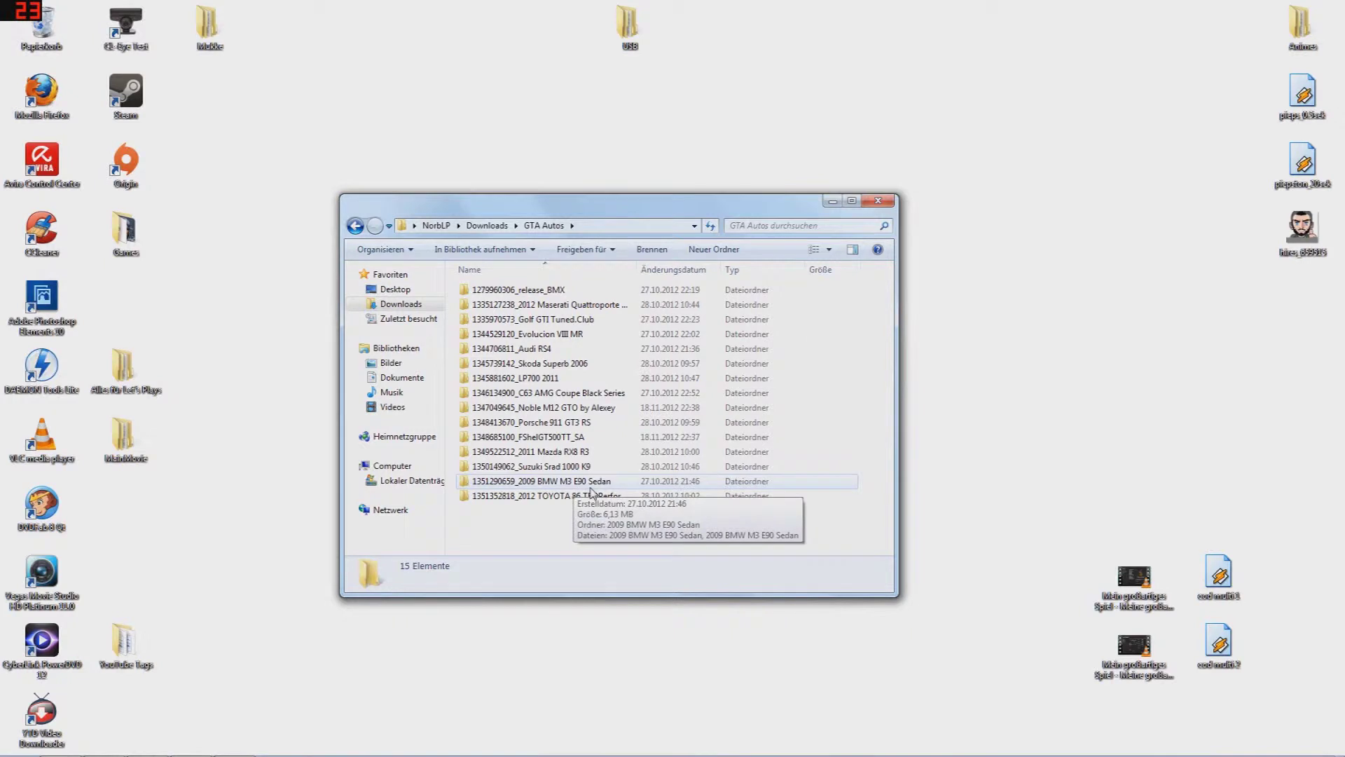
pyautogui.doubleClick(592, 482)
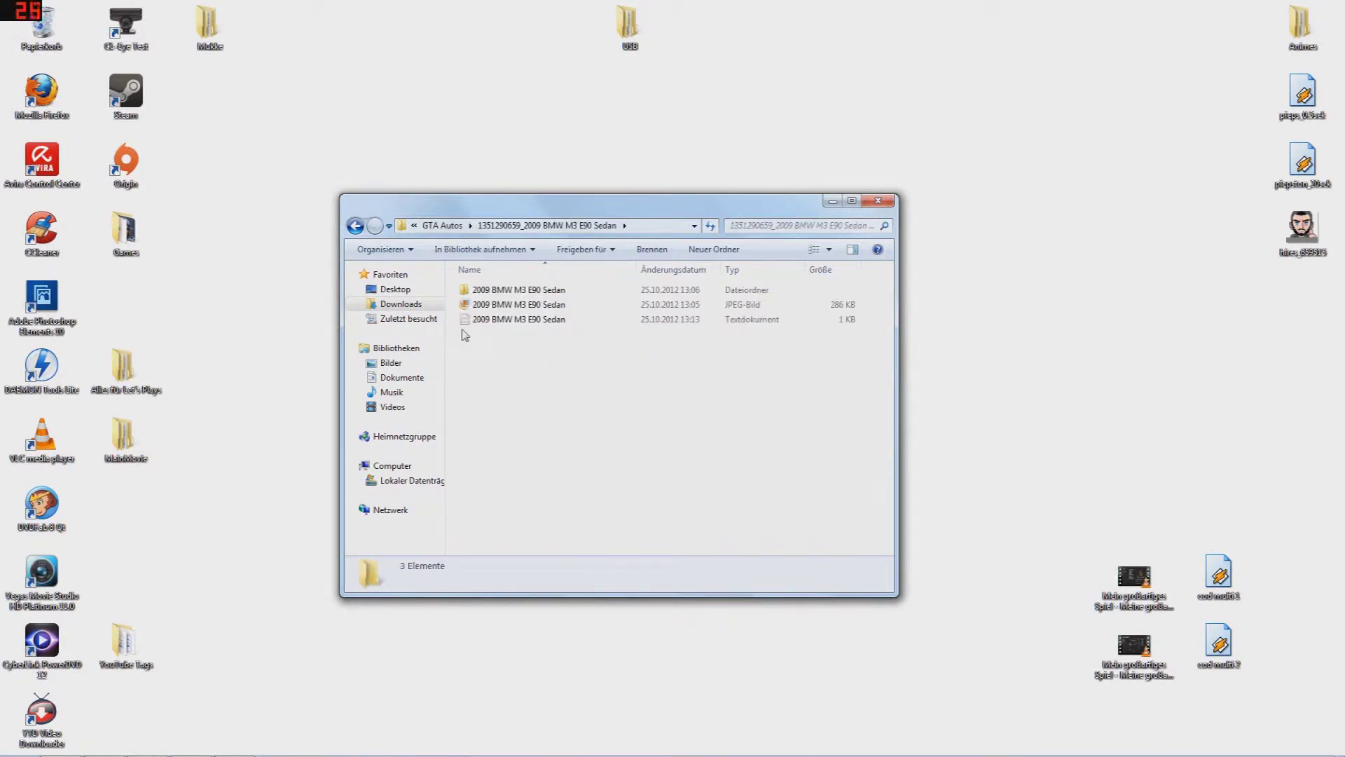
pyautogui.click(513, 308)
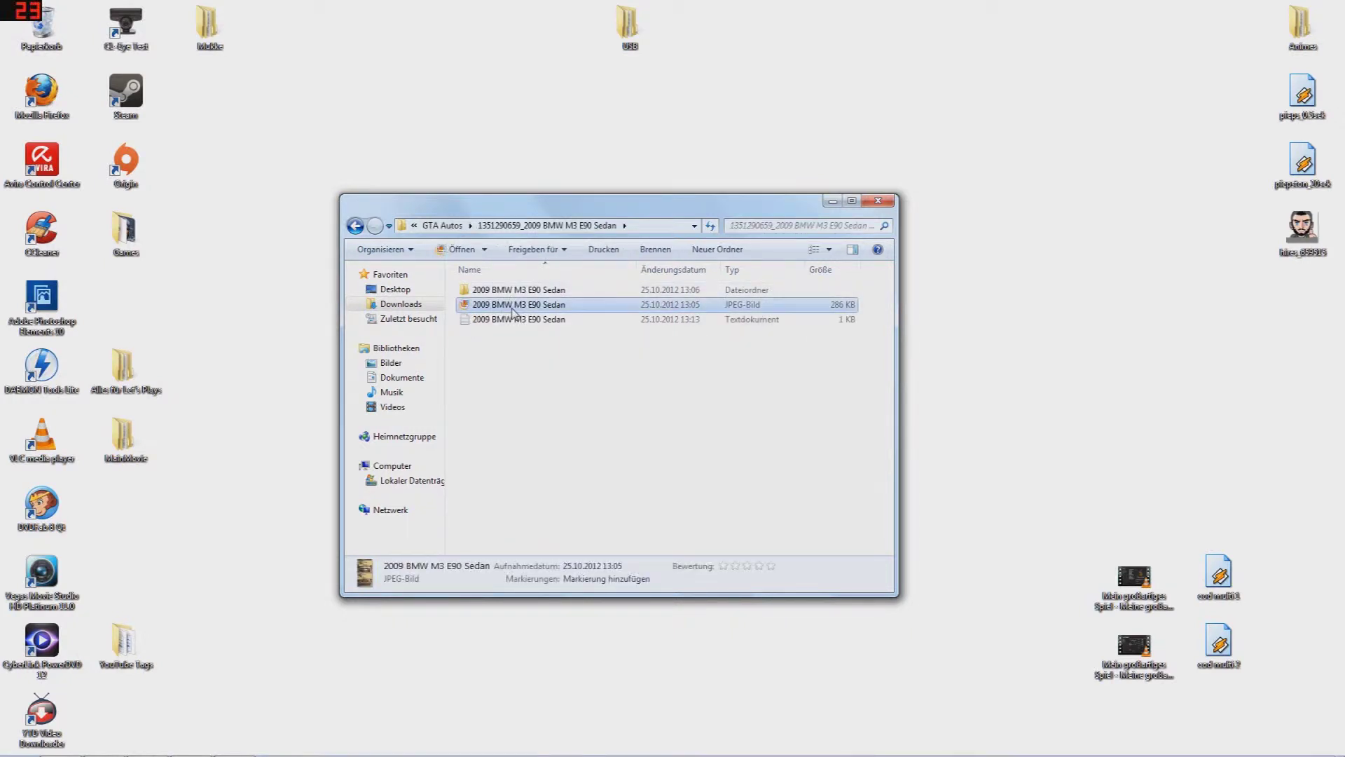
pyautogui.doubleClick(515, 309)
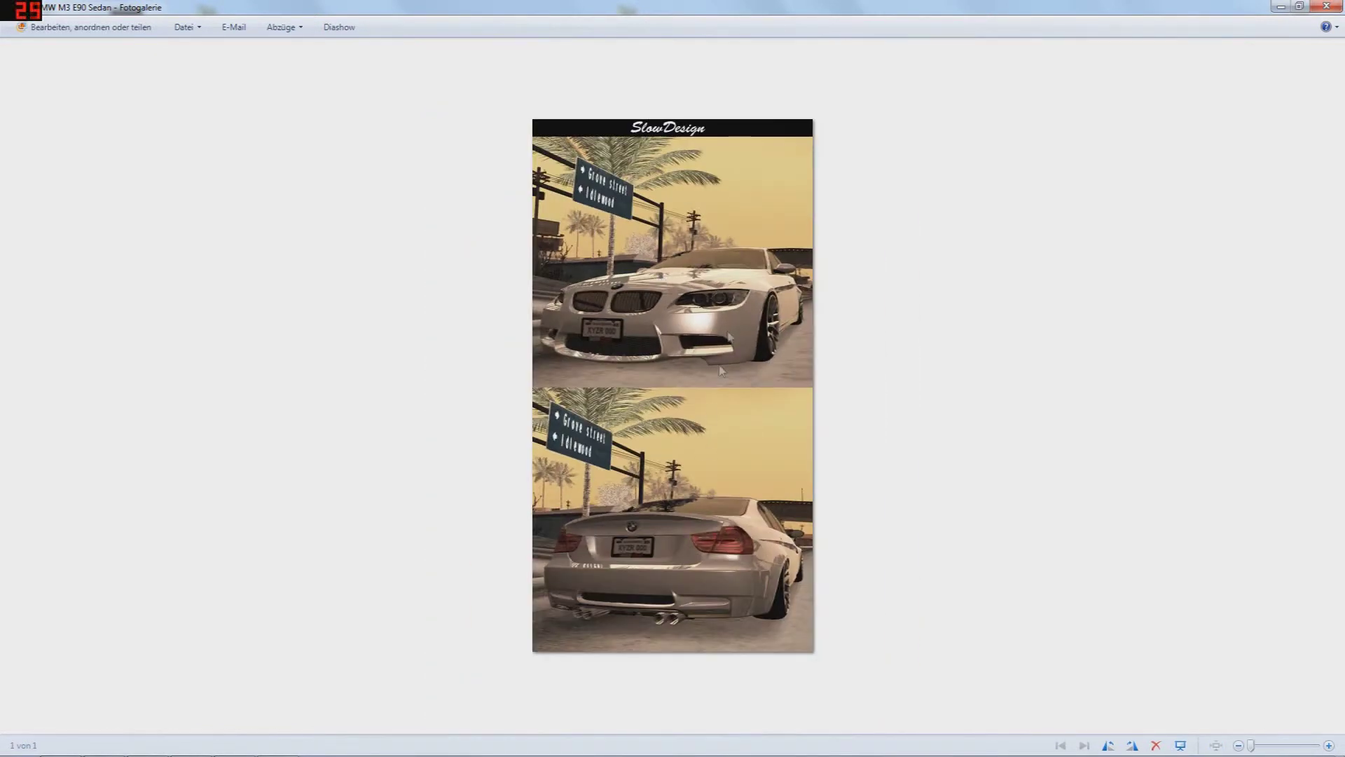
# Close the preview image, open the inner 2009 BMW M3 E90 Sedan folder, and move its window aside.
pyautogui.click(1327, 6)
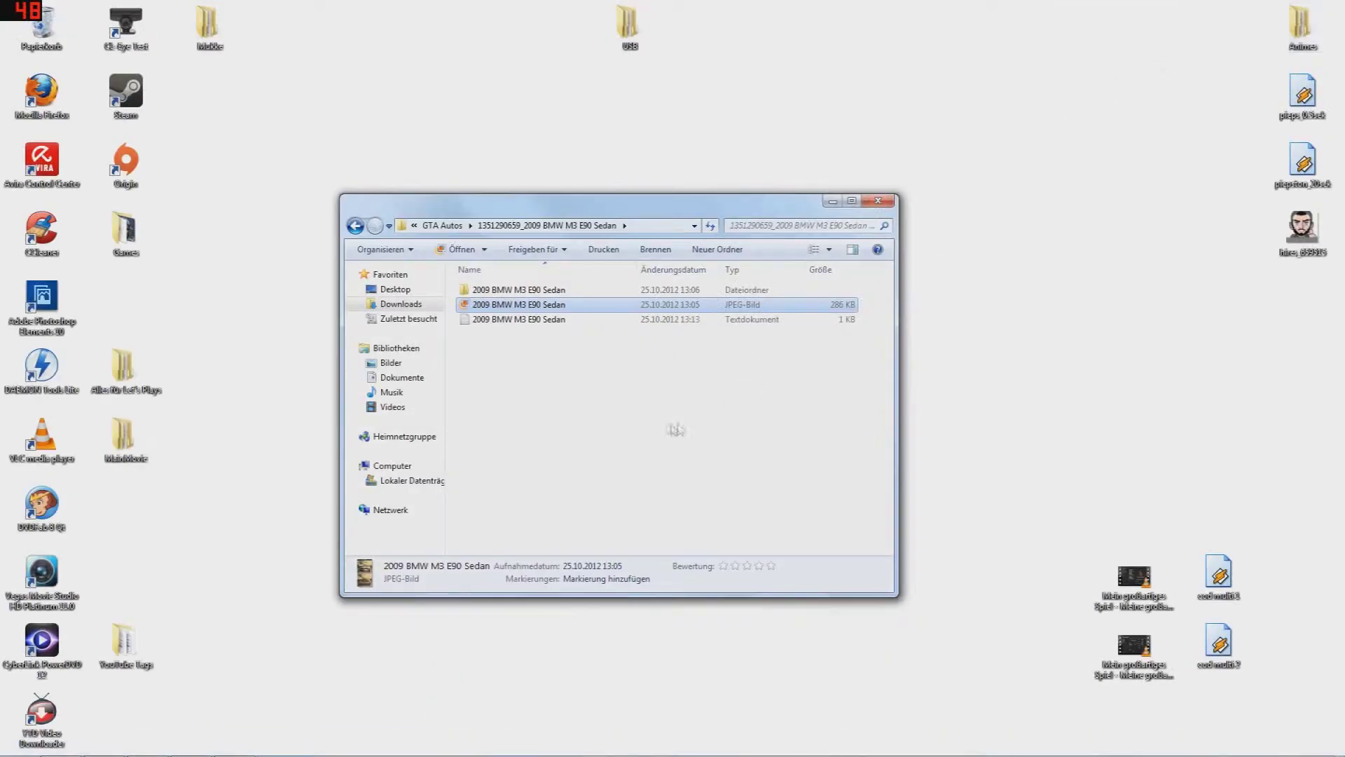
pyautogui.doubleClick(497, 289)
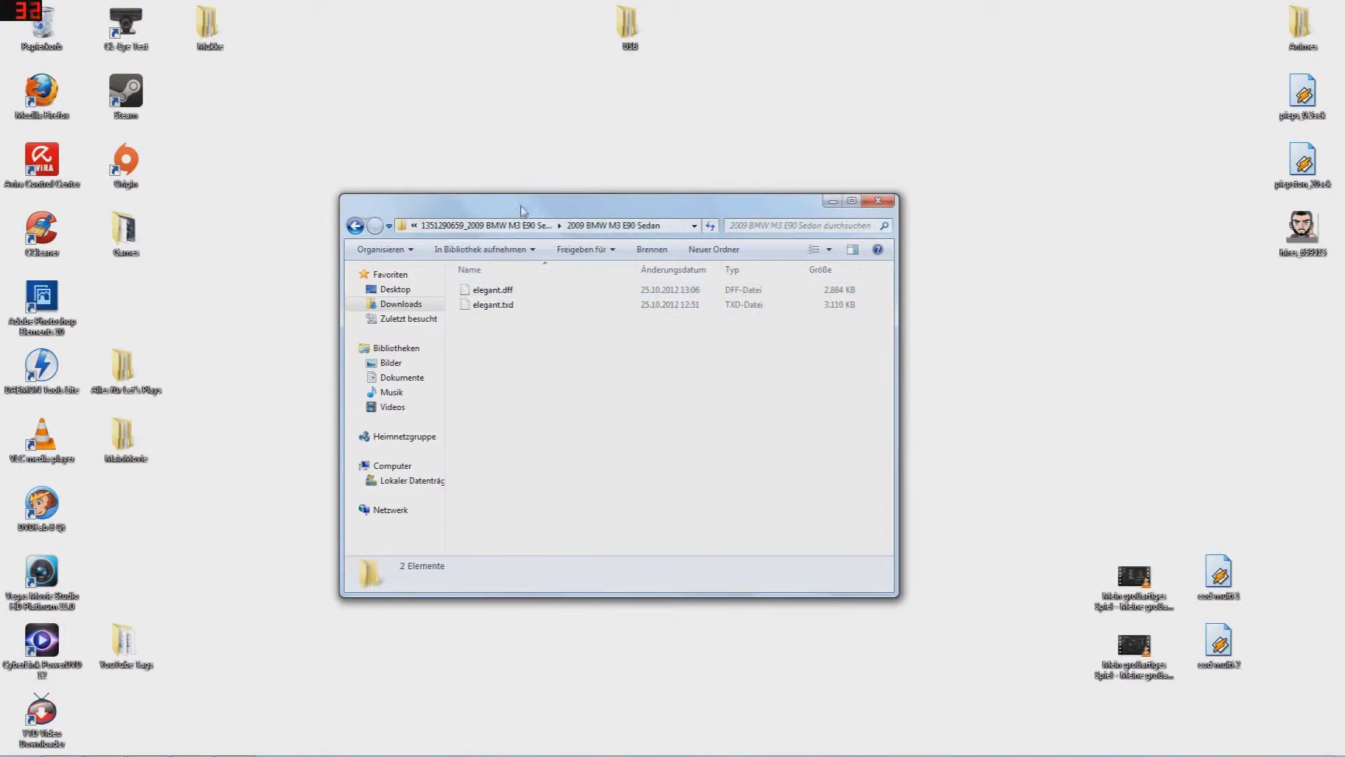
pyautogui.press('BackSpace')
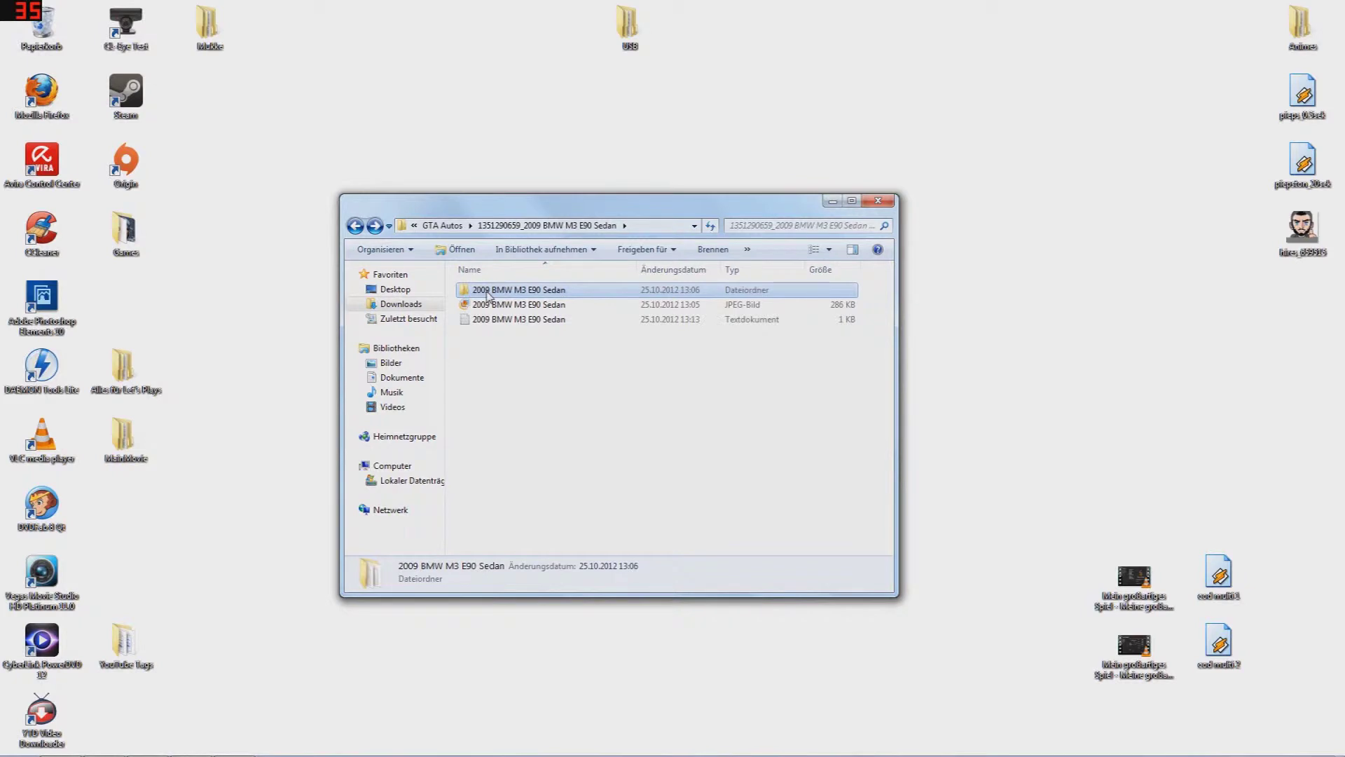
pyautogui.doubleClick(487, 291)
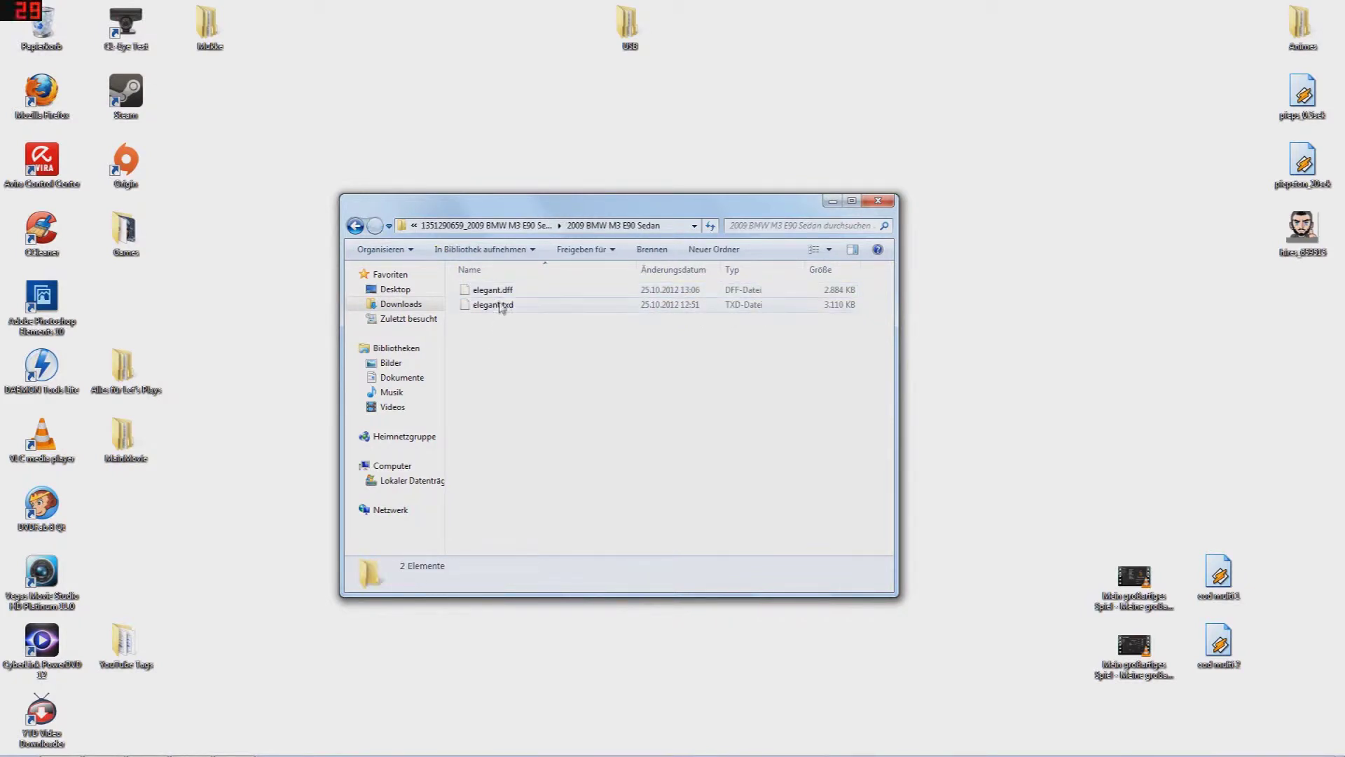
pyautogui.moveTo(562, 207); pyautogui.dragTo(905, 170)
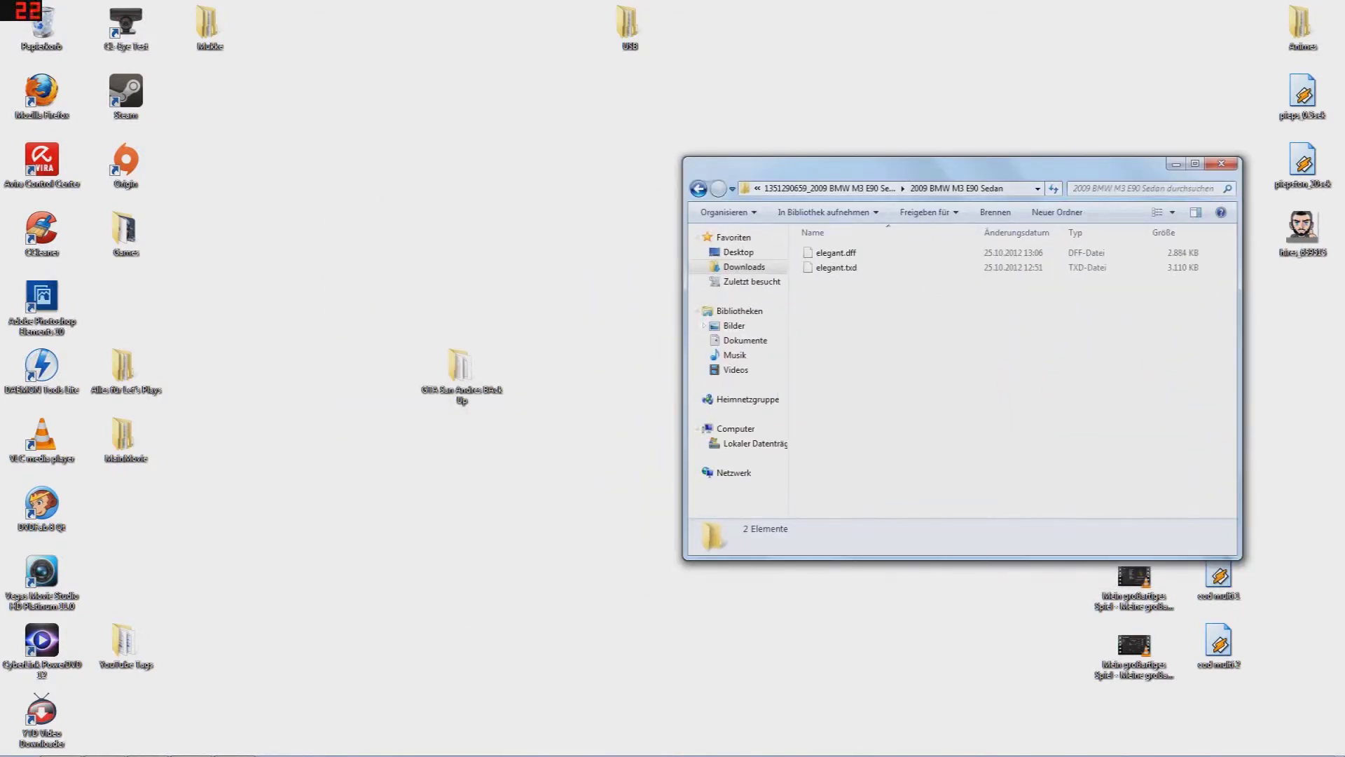
# Switch to IMG Tool 2.0, place it beside the folder window, and find elegant.dff in gta3.img.
pyautogui.click(247, 743)
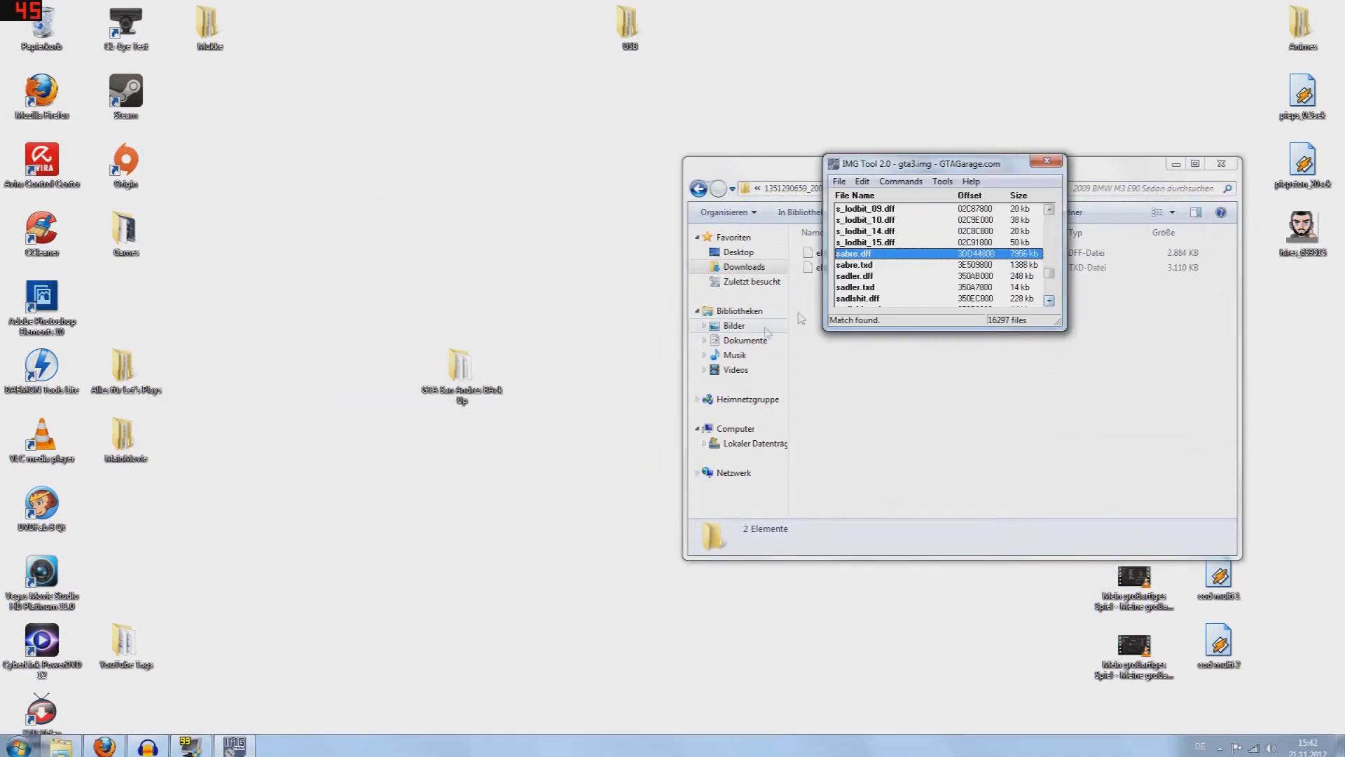
pyautogui.moveTo(932, 169); pyautogui.dragTo(454, 200)
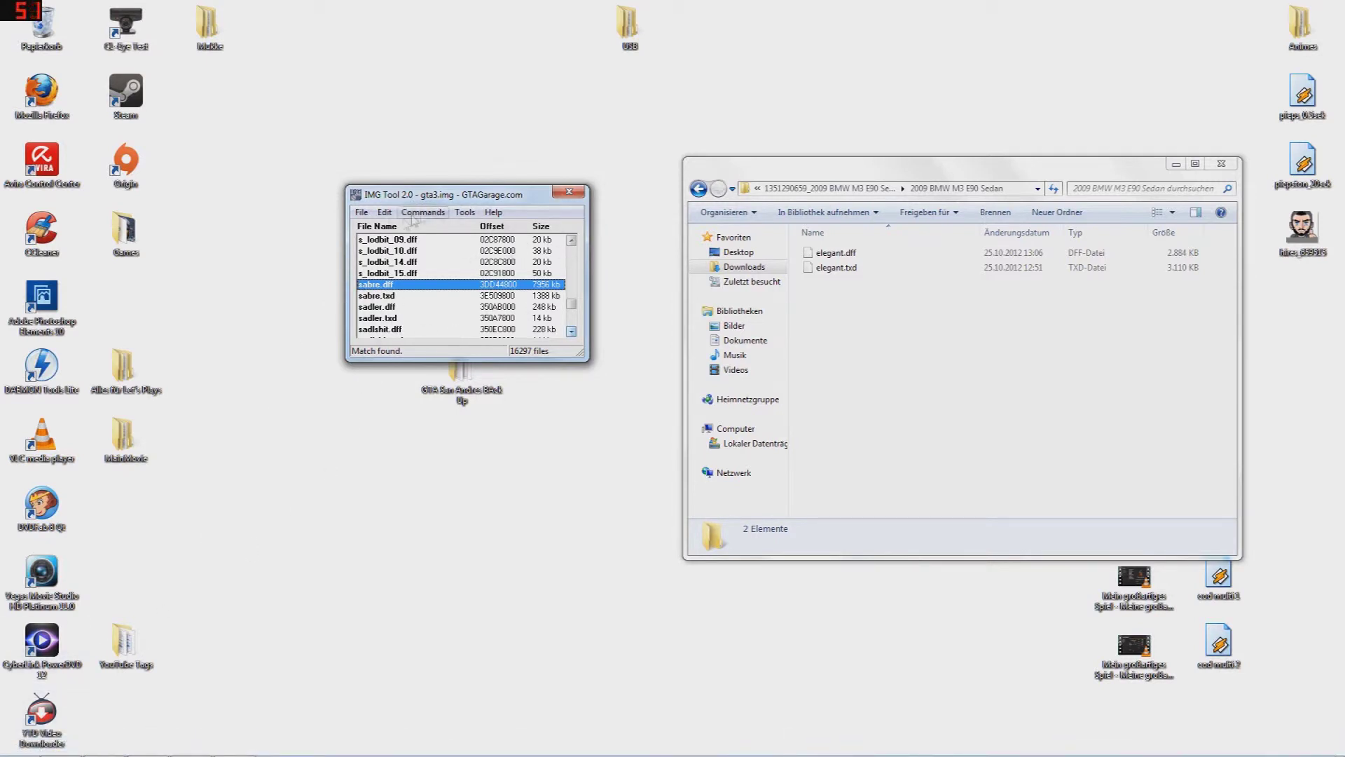
pyautogui.click(359, 213)
pyautogui.moveTo(391, 214)
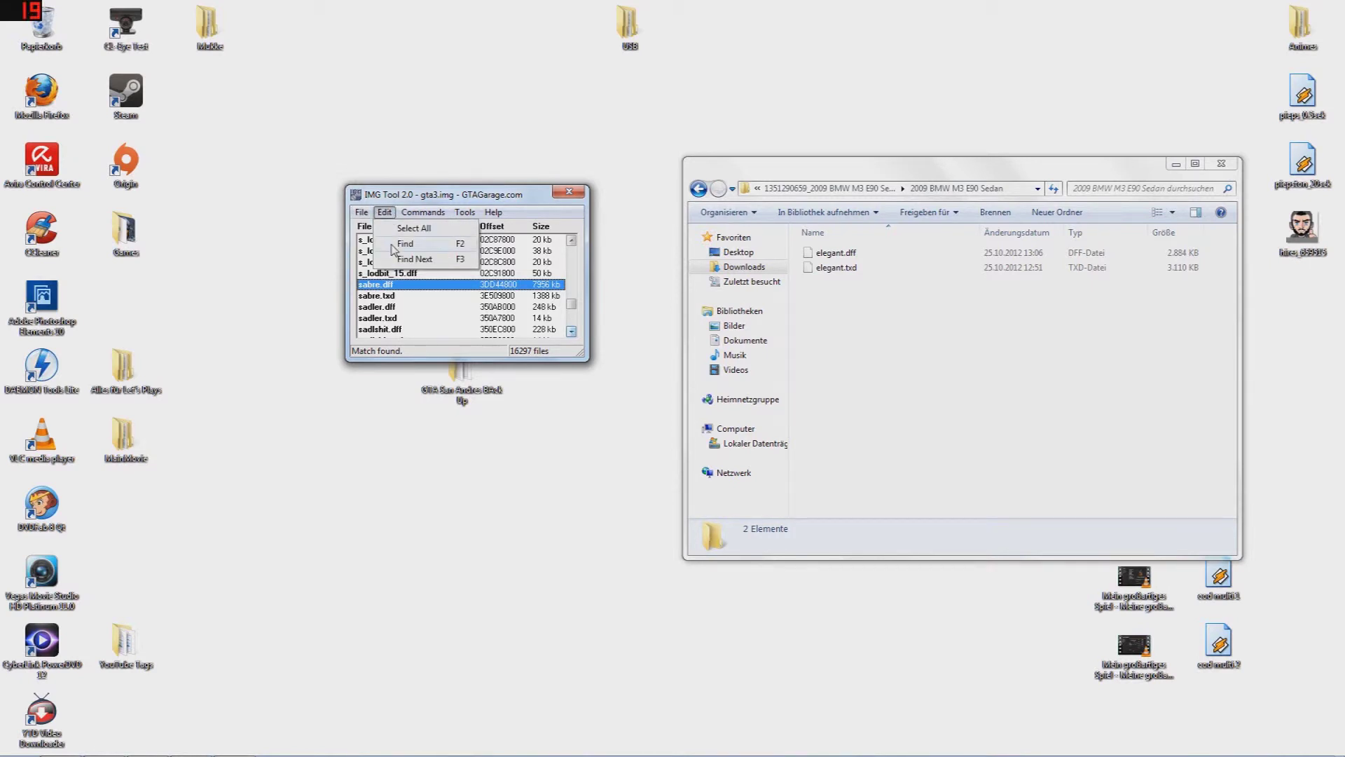
pyautogui.click(403, 243)
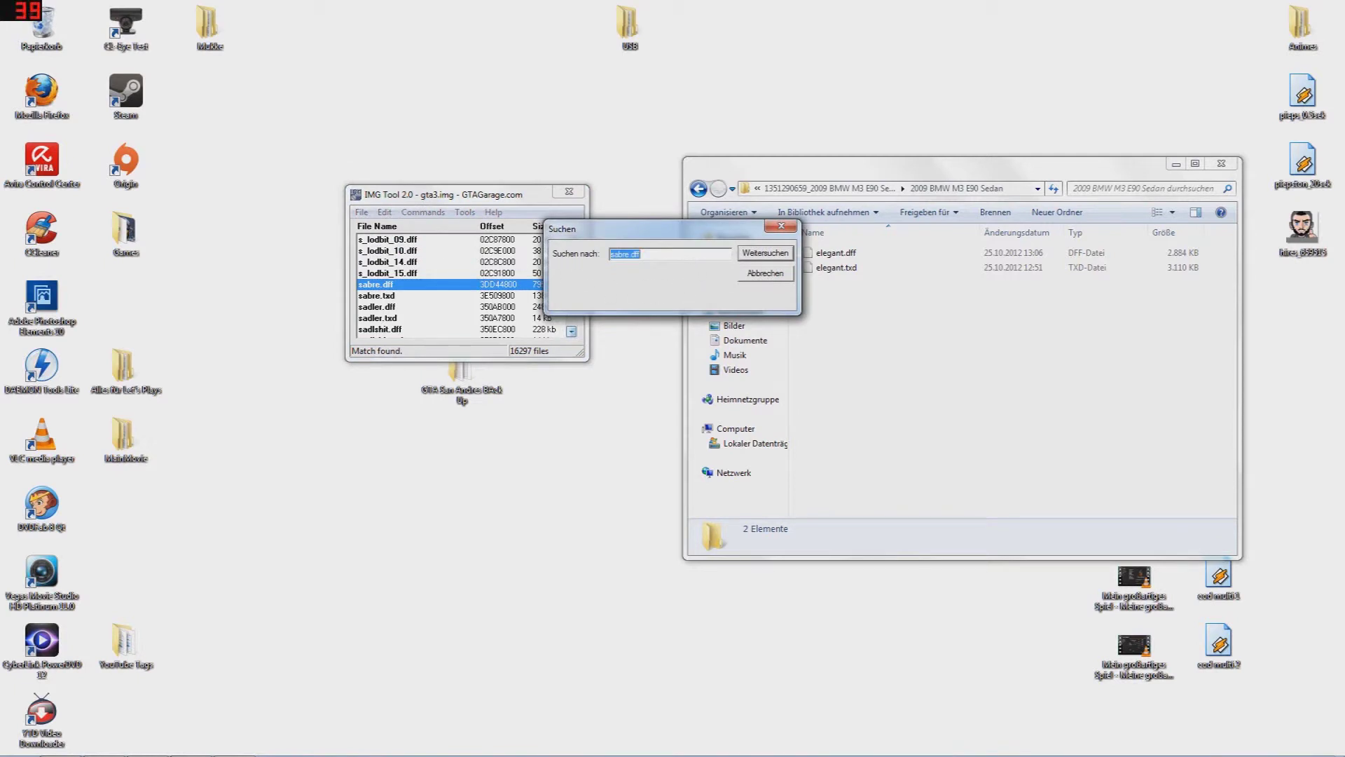
pyautogui.click(640, 254)
pyautogui.press('Return')
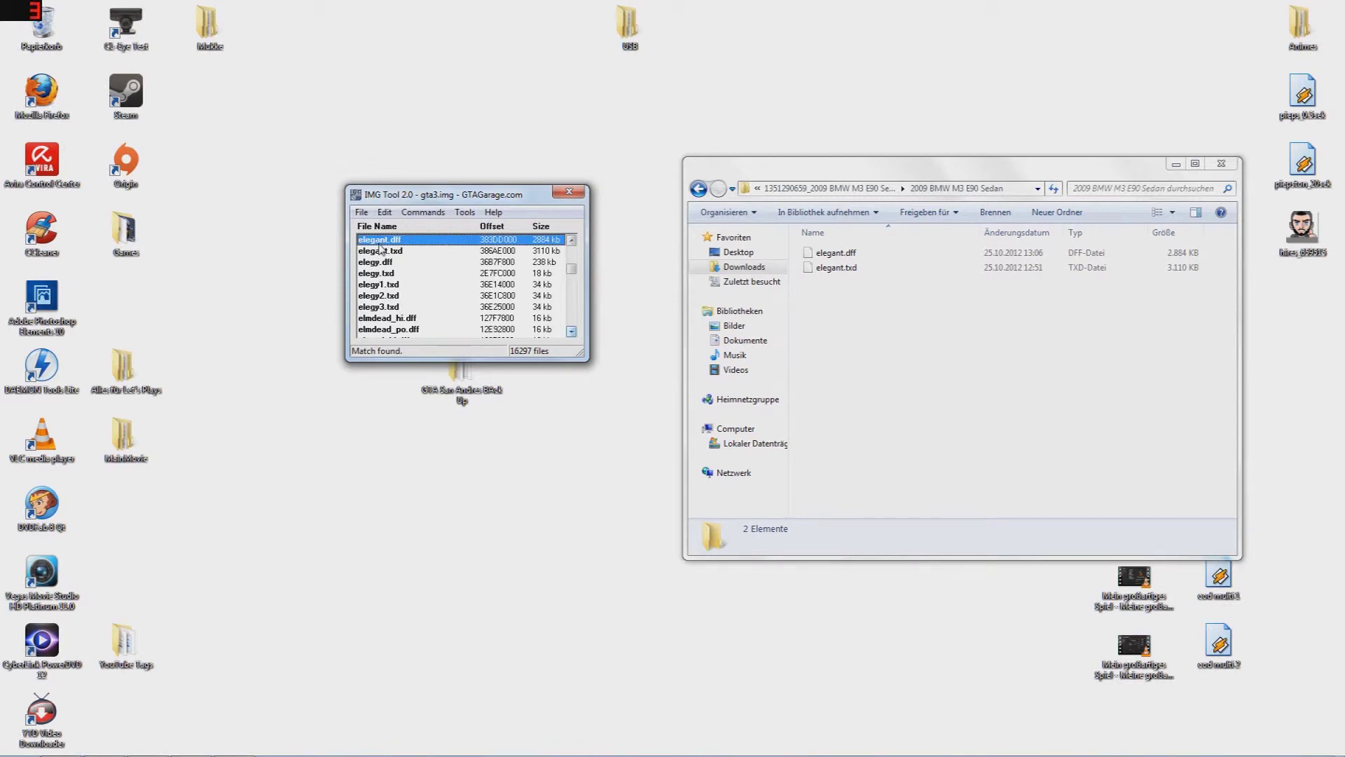
# Move the GTA San Andres BAck Up folder on the desktop clear of the IMG Tool window.
pyautogui.moveTo(479, 384); pyautogui.dragTo(312, 517)
pyautogui.rightClick(494, 496)
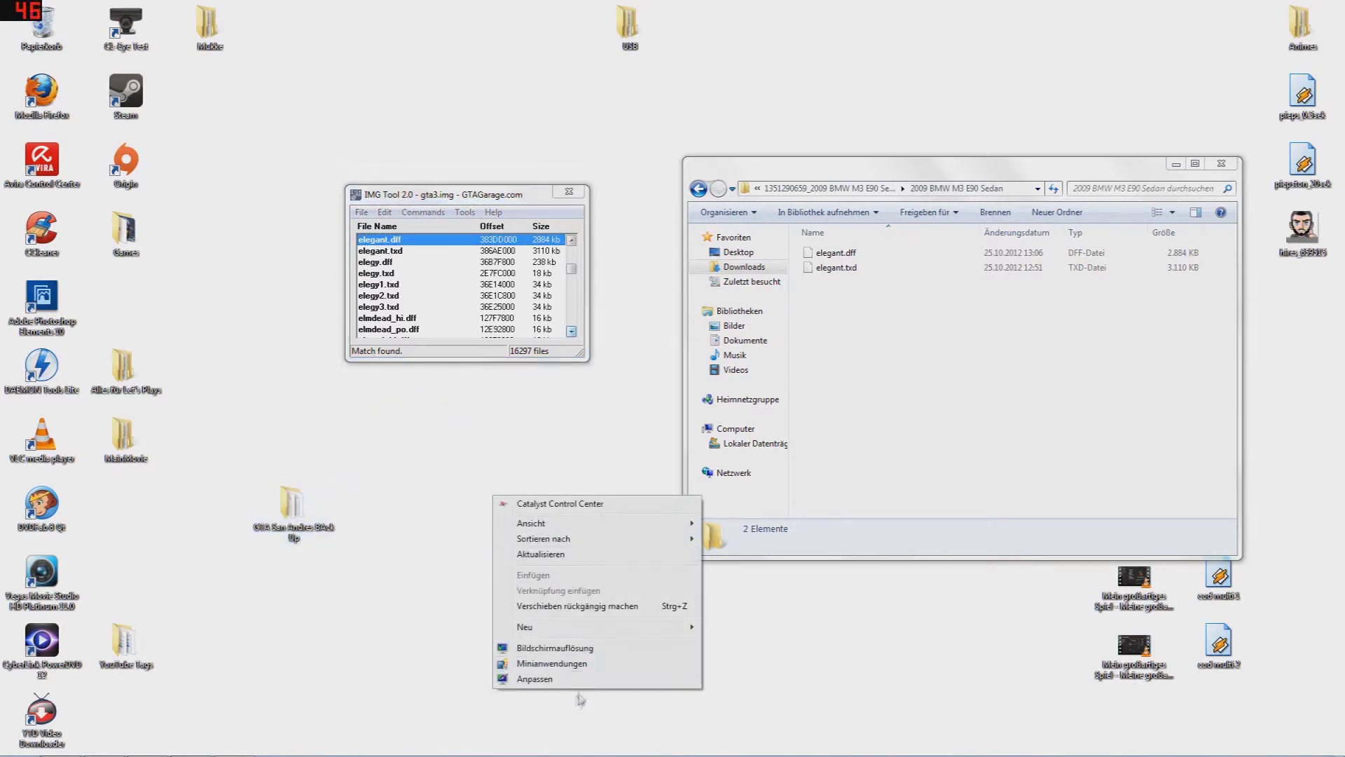
pyautogui.moveTo(594, 627)
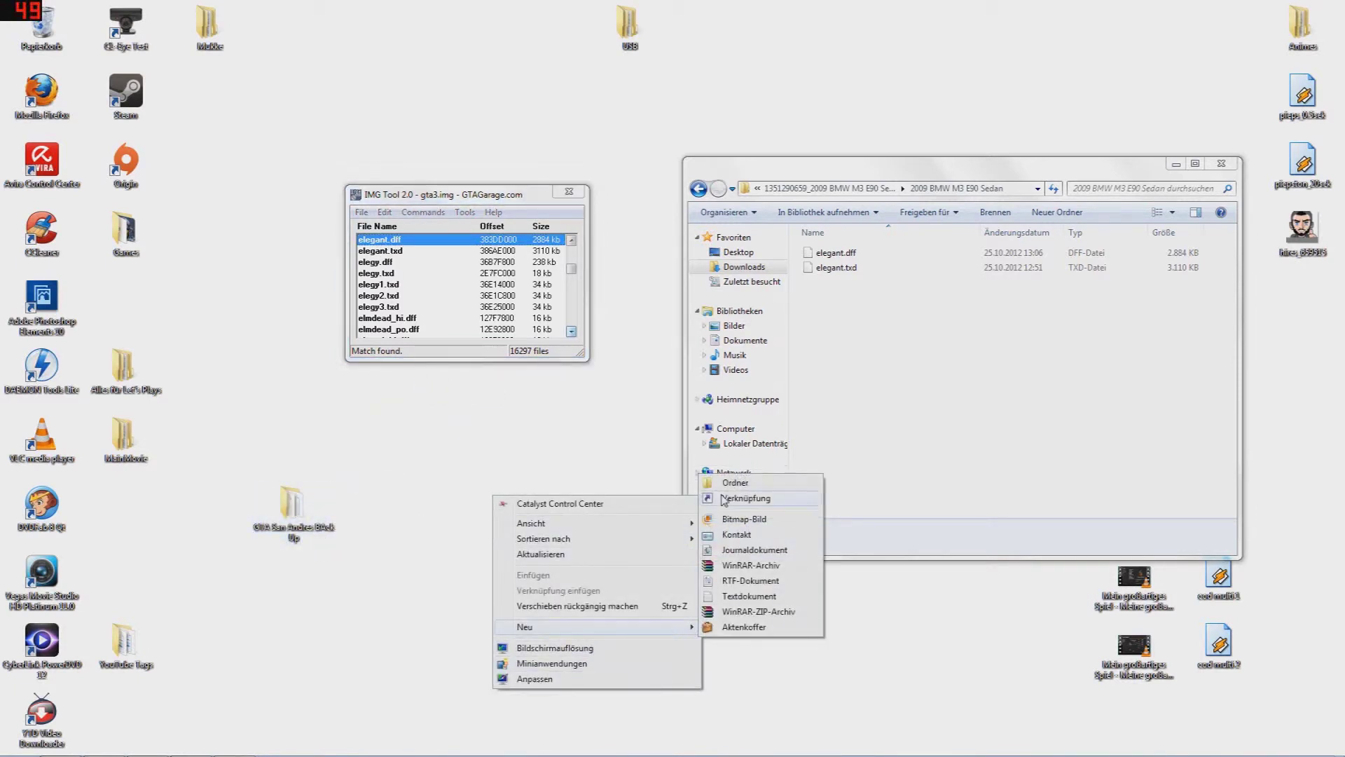
pyautogui.click(630, 471)
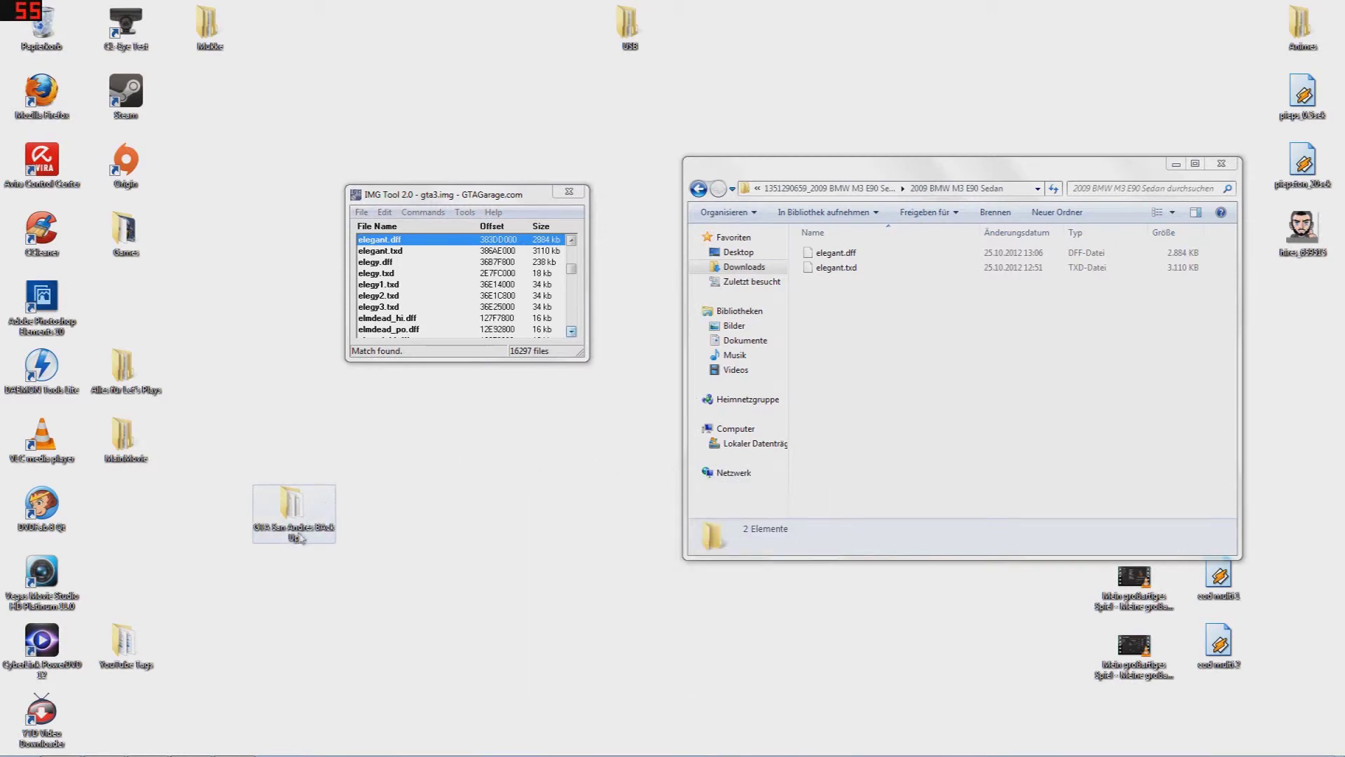
# Open the GTA San Andres BAck Up folder, look through its backed-up .dff and .txd files, and close it.
pyautogui.doubleClick(295, 522)
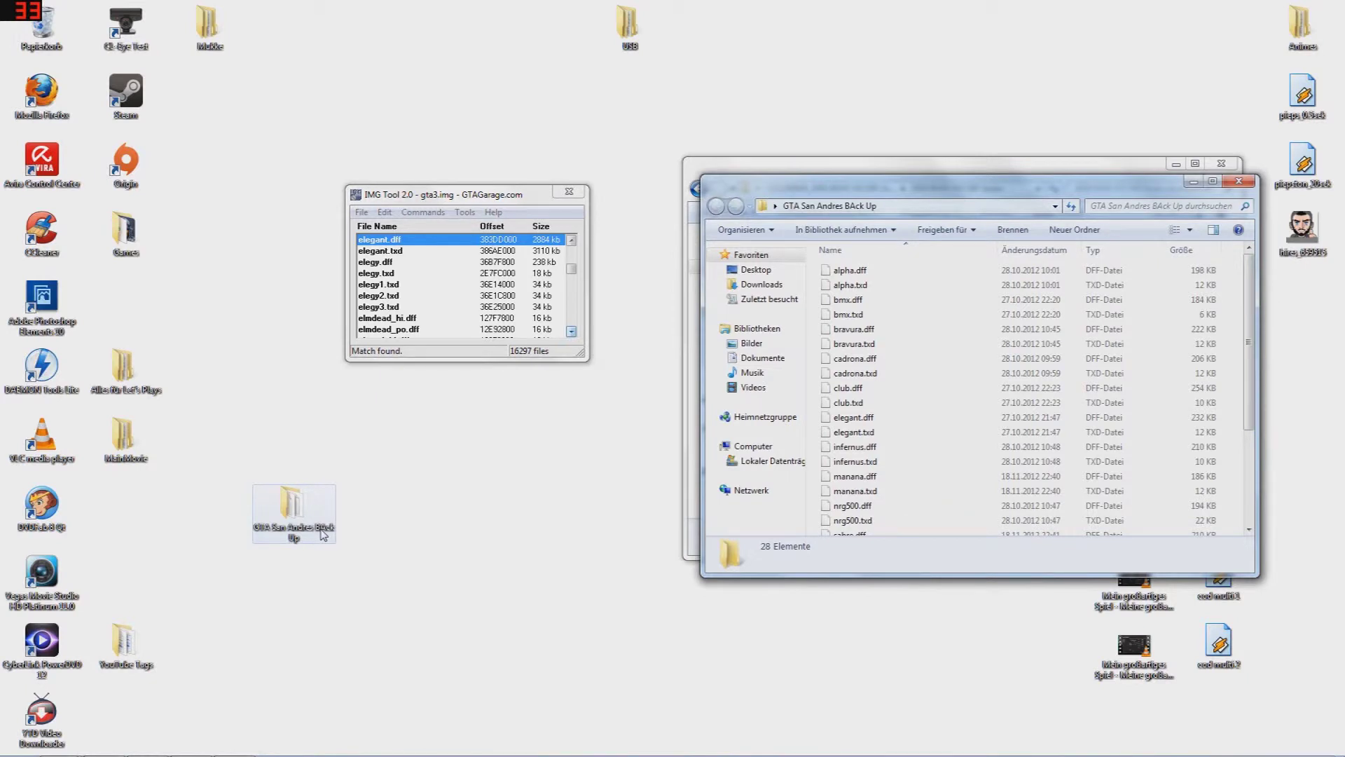
pyautogui.click(916, 301)
pyautogui.scroll(-1, 918, 309)
pyautogui.scroll(-2, 918, 310)
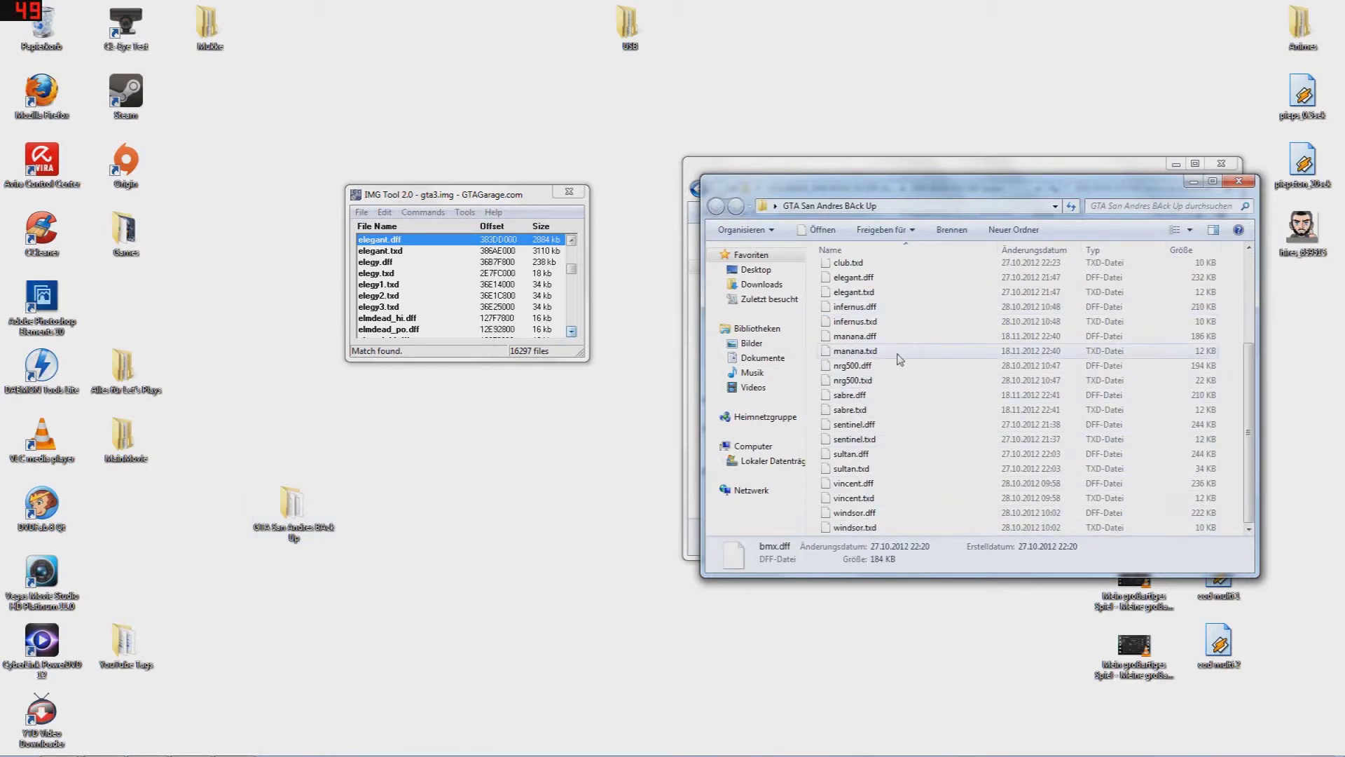
pyautogui.click(1239, 180)
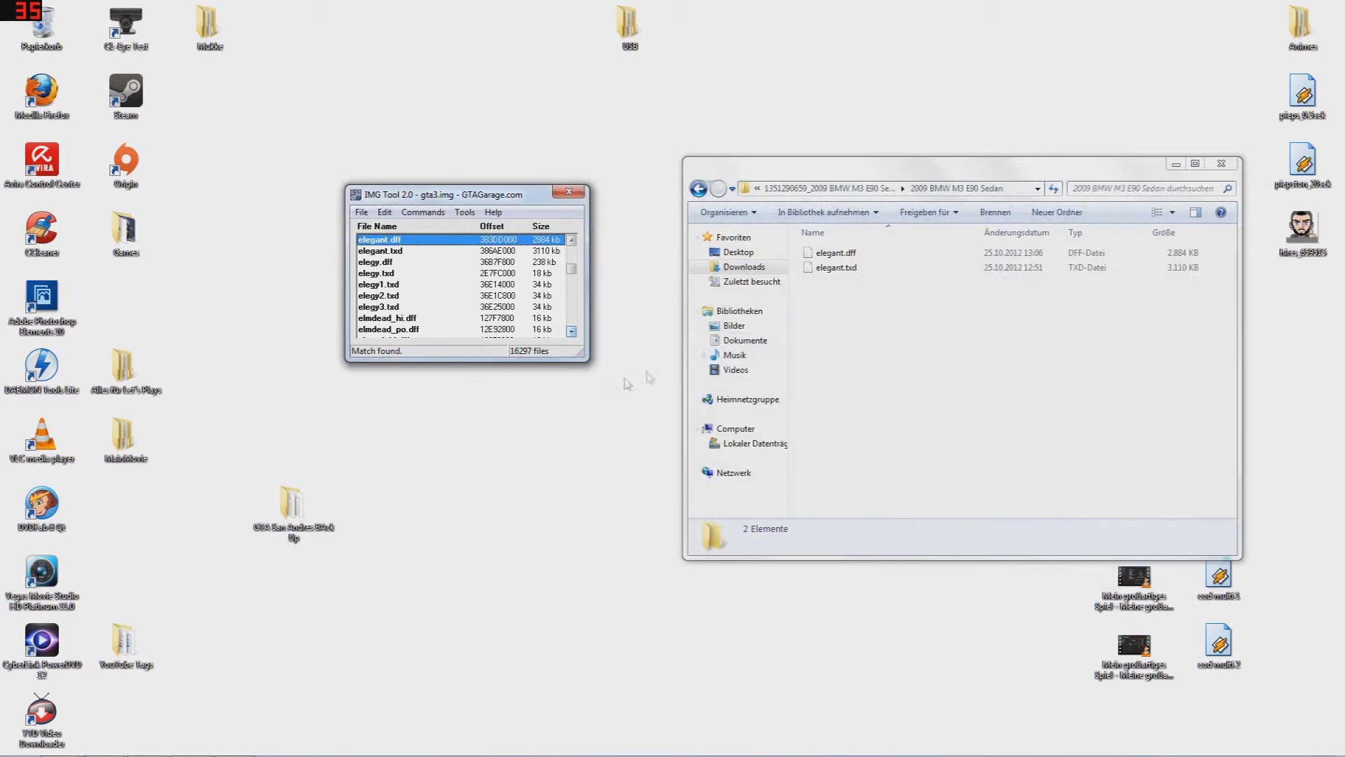
pyautogui.rightClick(377, 243)
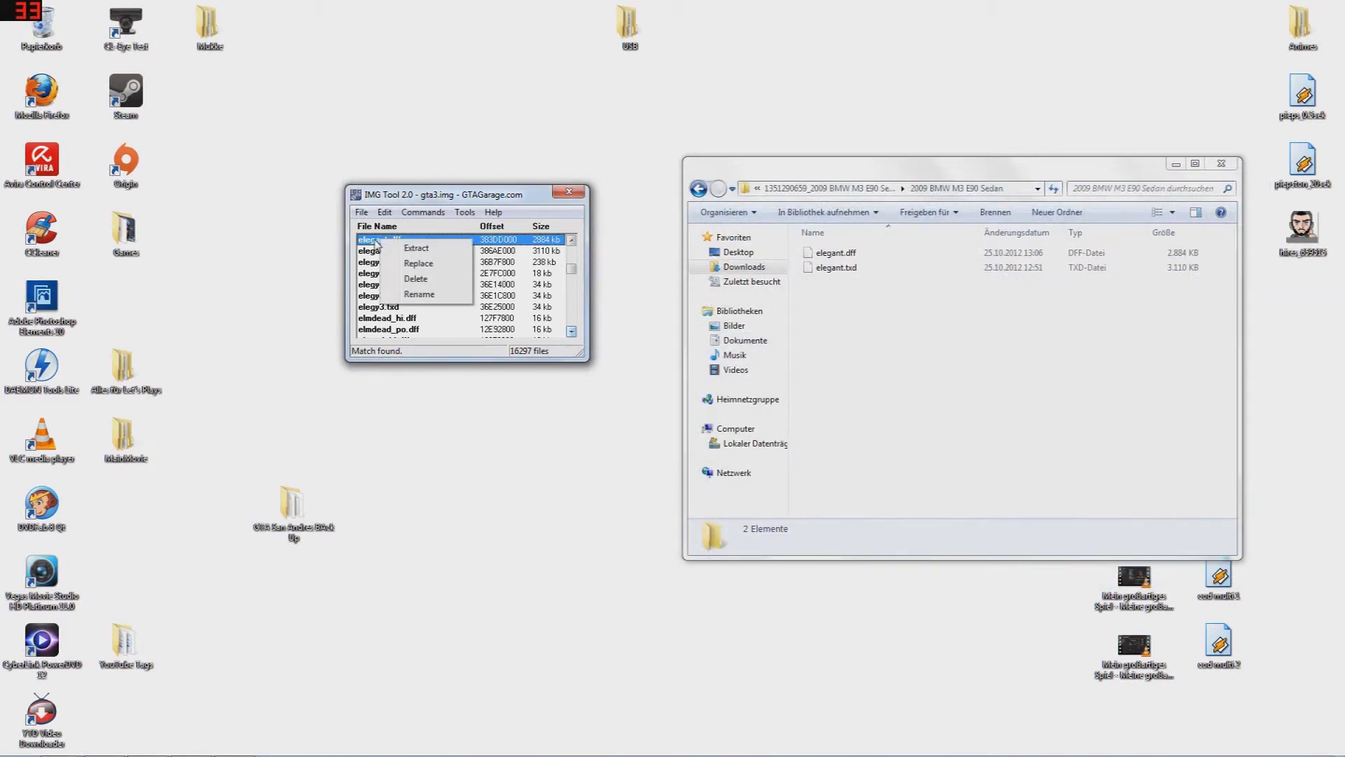
pyautogui.click(417, 248)
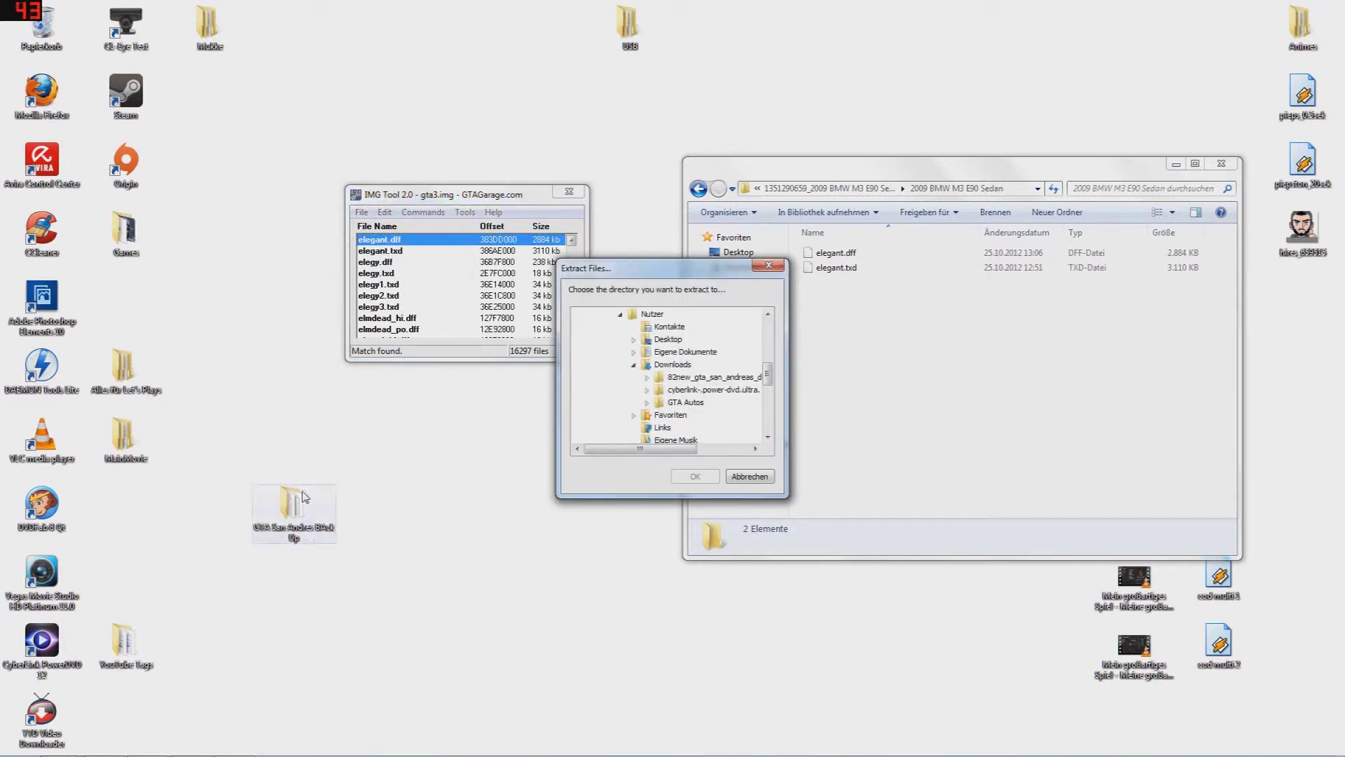
pyautogui.click(668, 339)
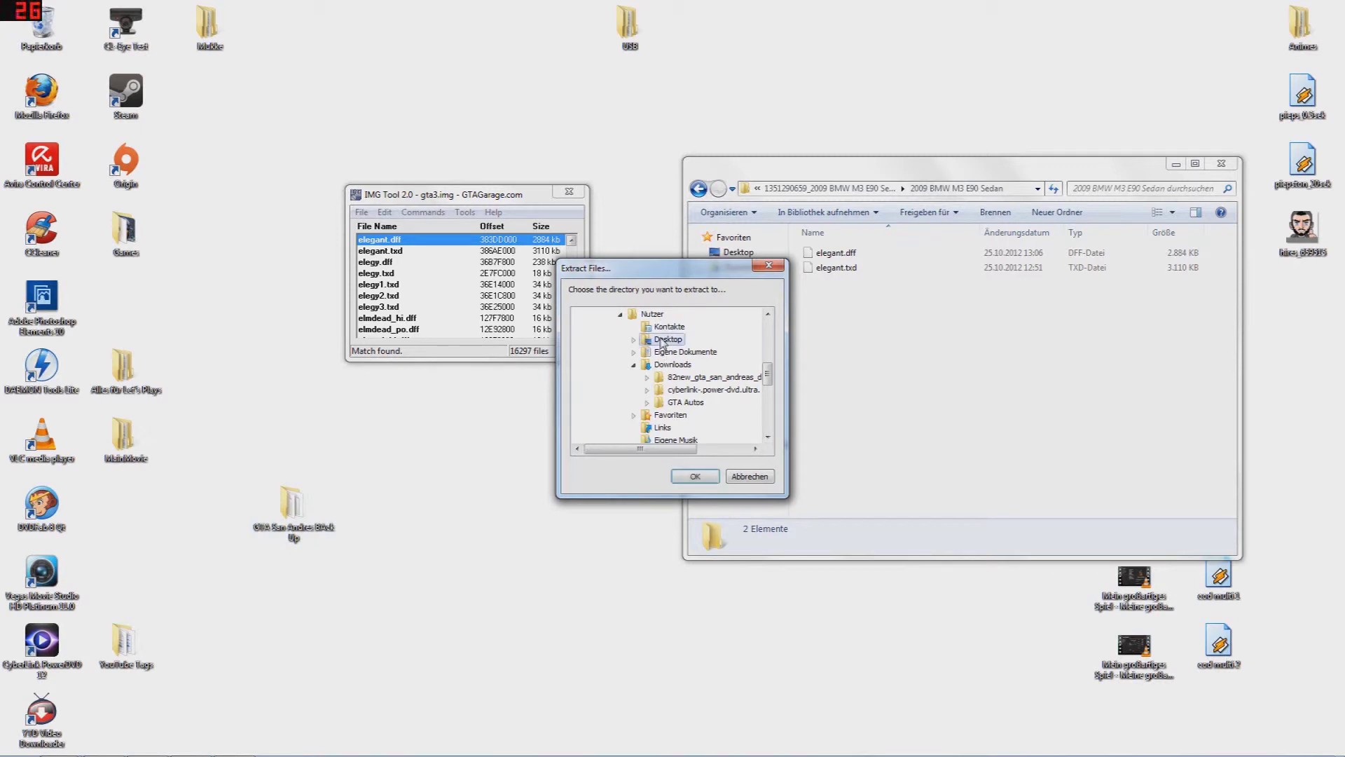
pyautogui.moveTo(770, 373)
pyautogui.mouseDown()
pyautogui.moveTo(770, 401)
pyautogui.moveTo(776, 363)
pyautogui.mouseUp()
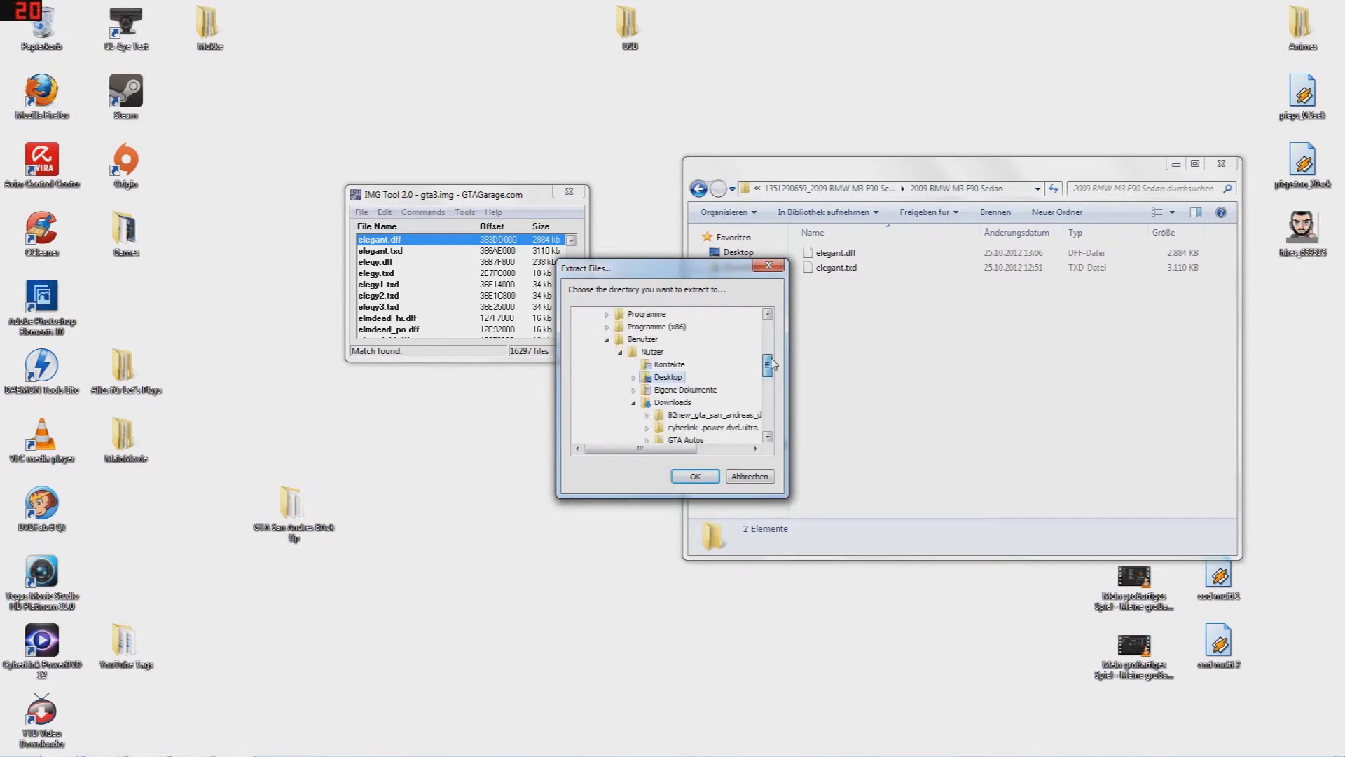
pyautogui.doubleClick(648, 379)
pyautogui.click(677, 376)
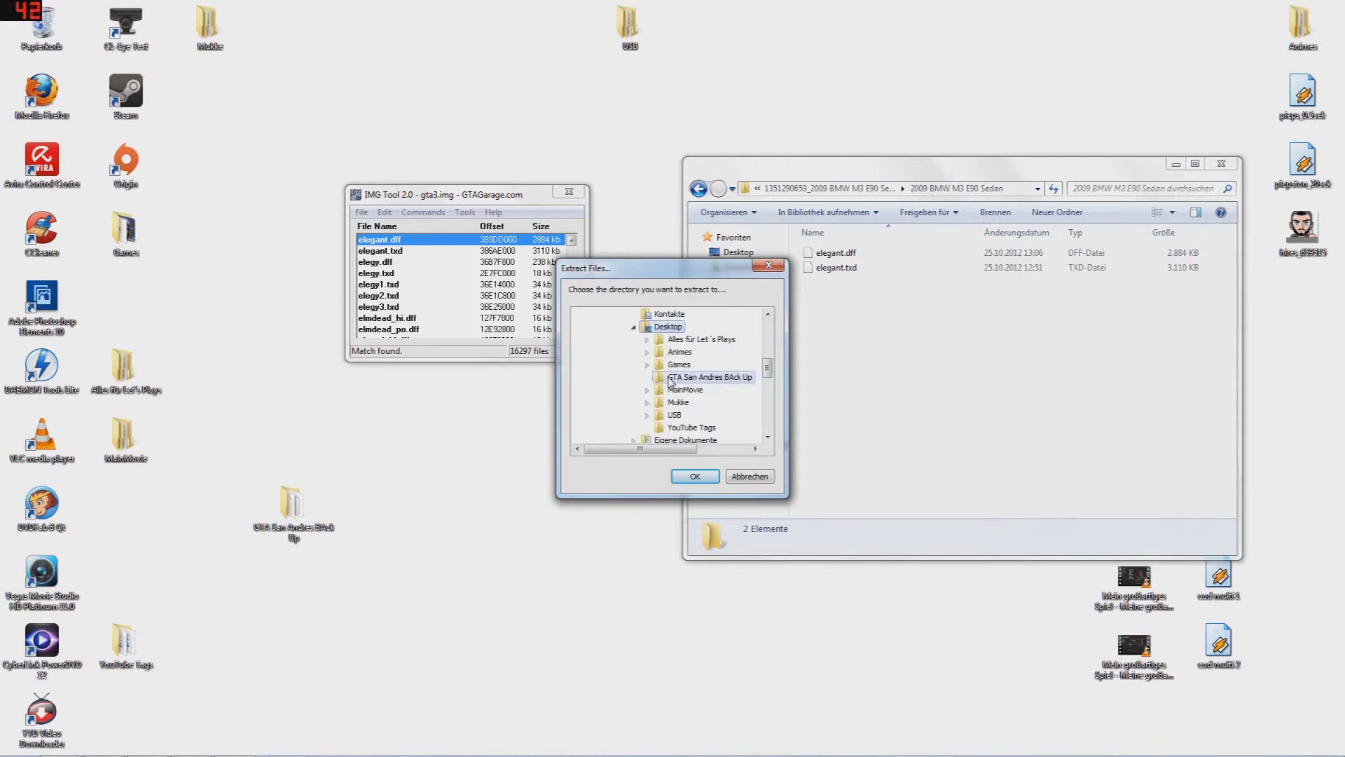
pyautogui.click(749, 477)
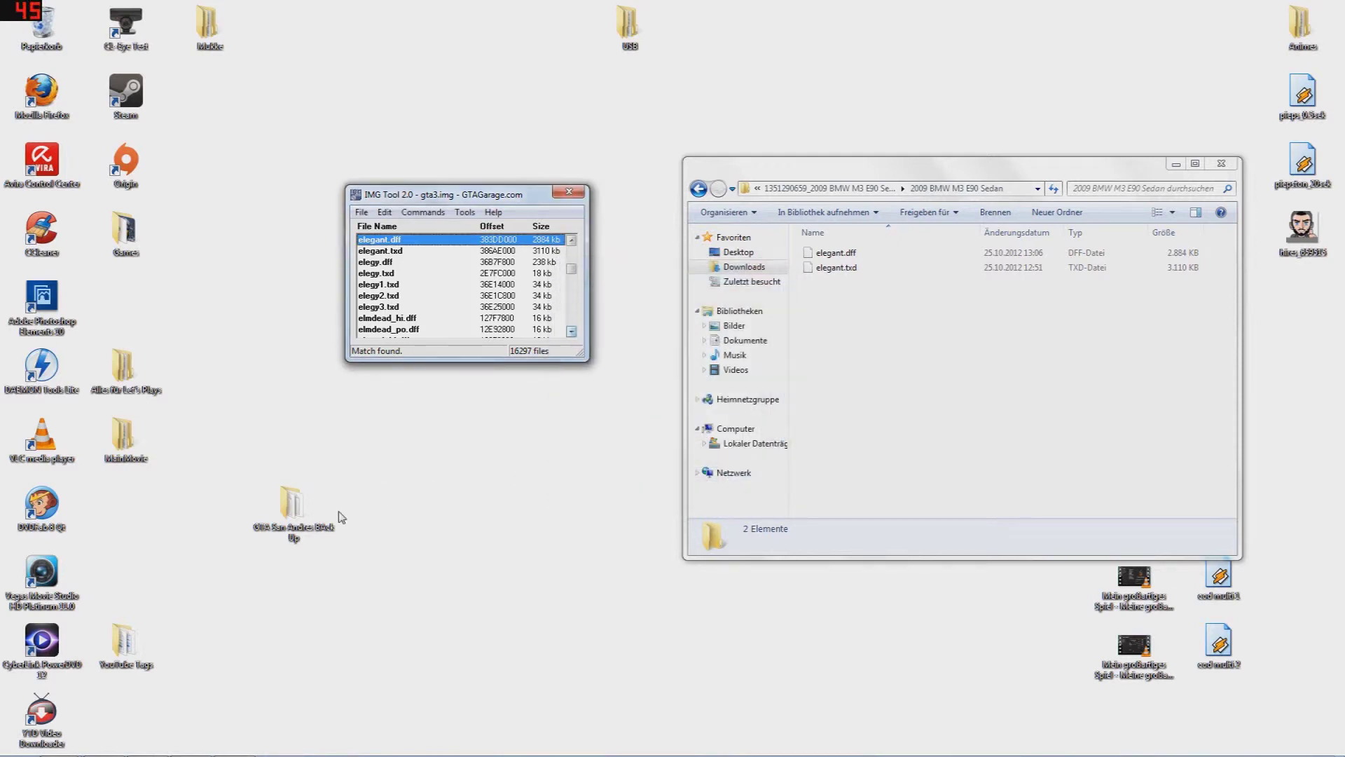
pyautogui.click(399, 250)
pyautogui.rightClick(386, 254)
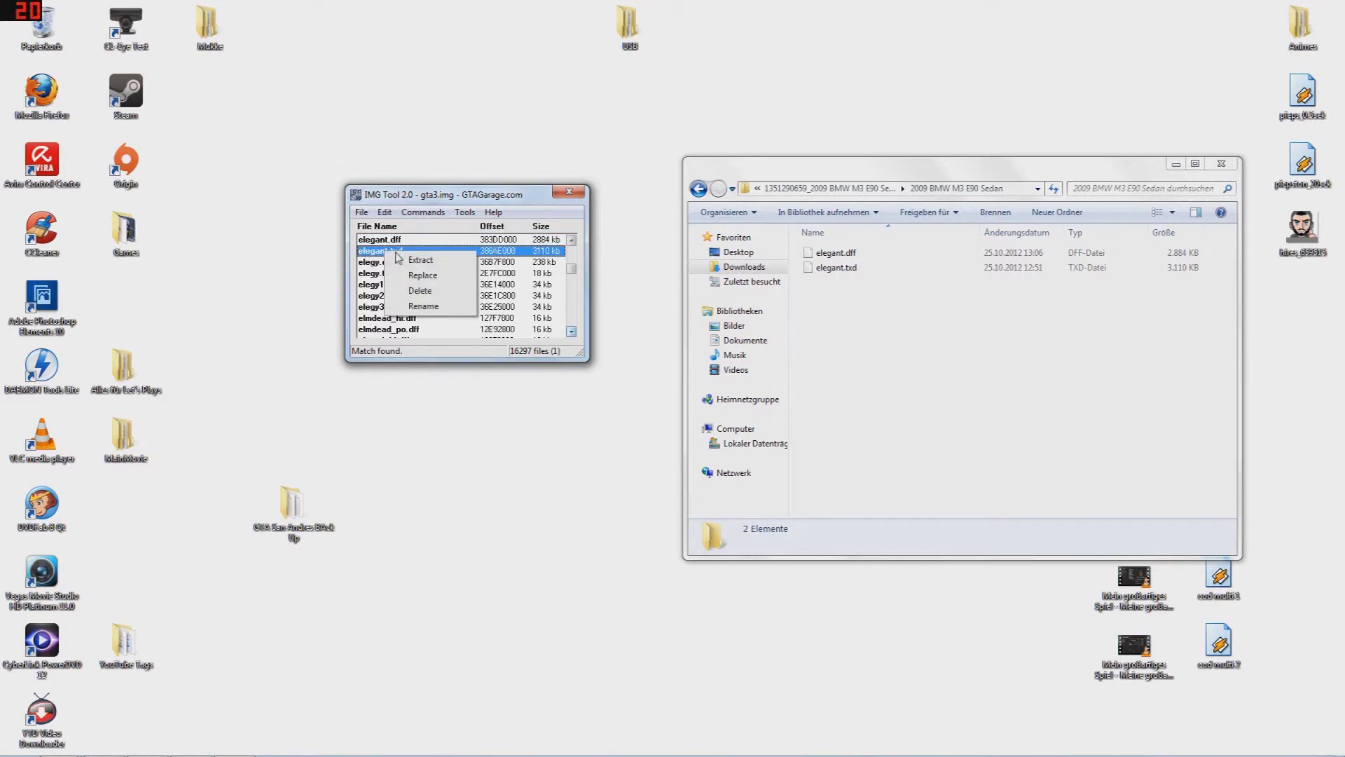
pyautogui.click(454, 496)
# Delete the original elegant.dff from the gta3.img archive.
pyautogui.click(404, 241)
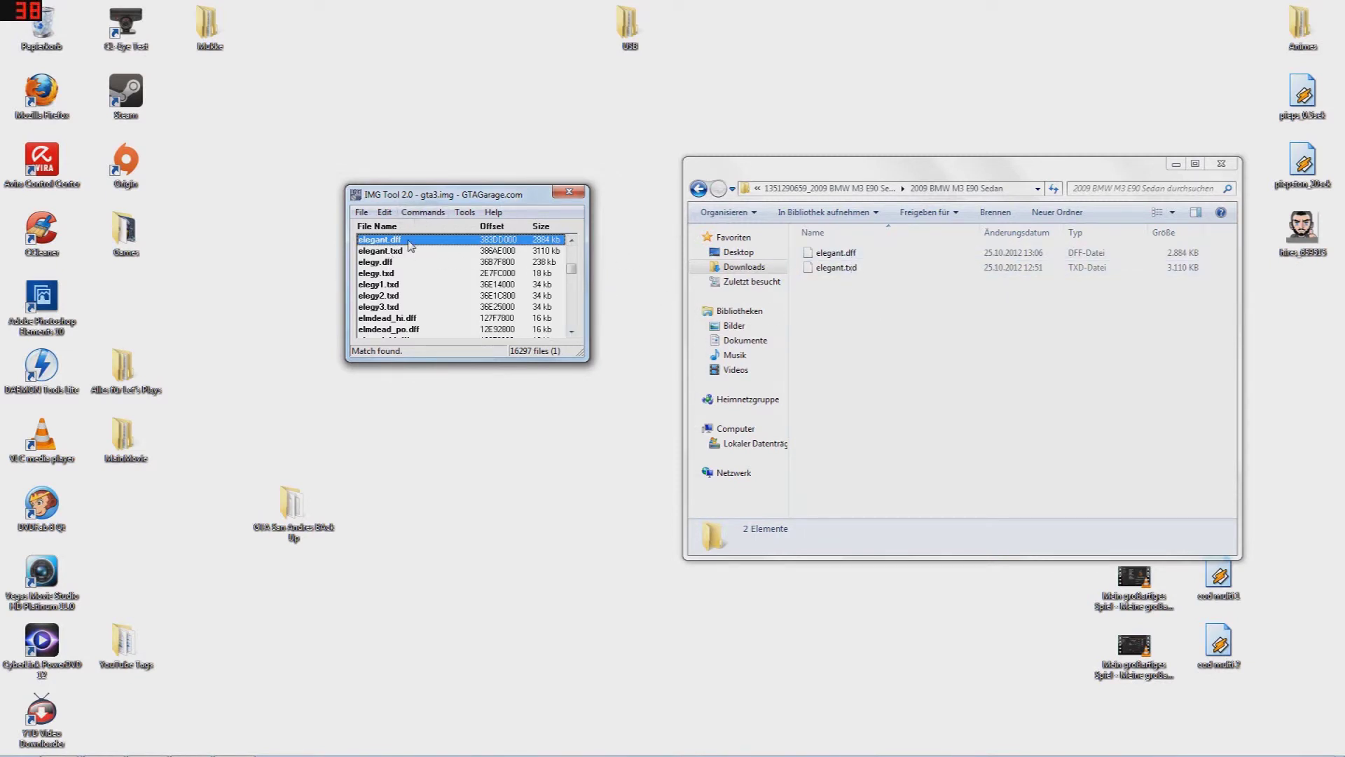
pyautogui.press('Delete')
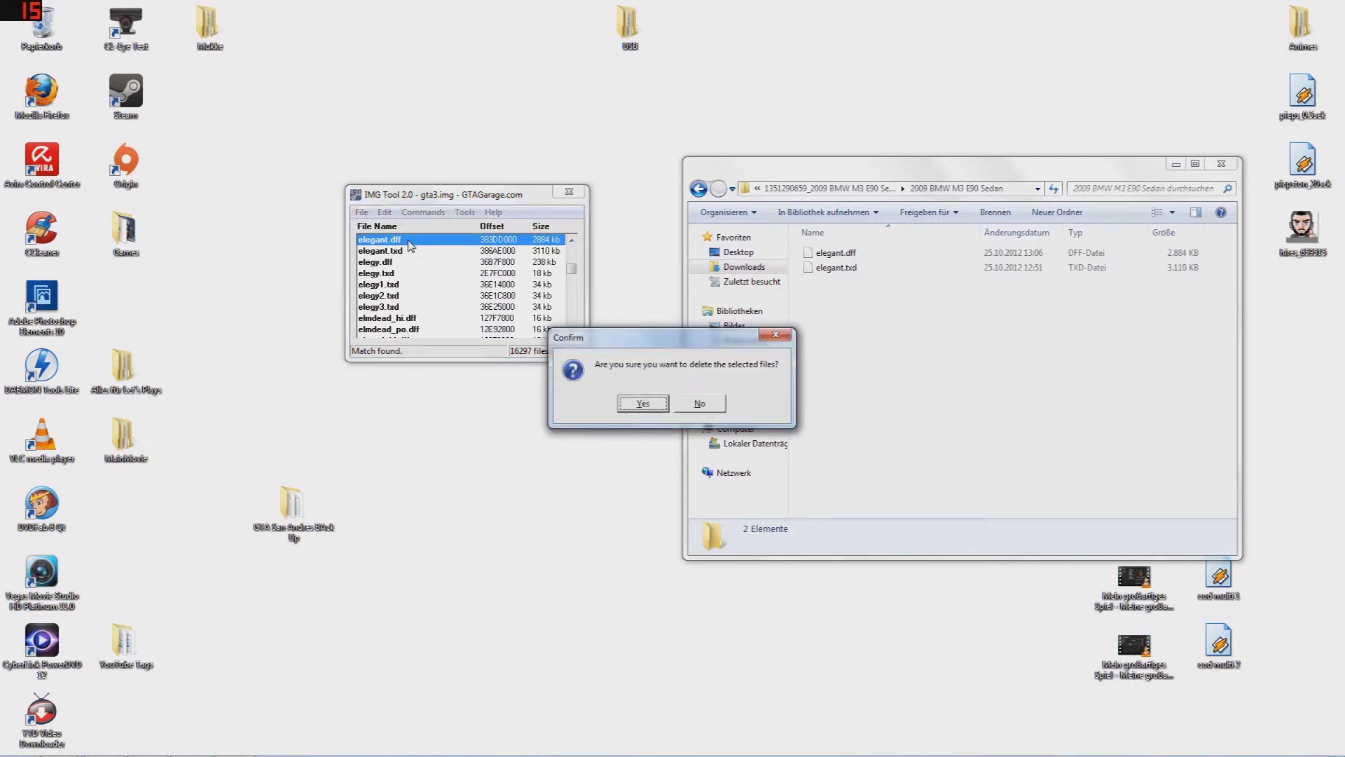
pyautogui.press('Return')
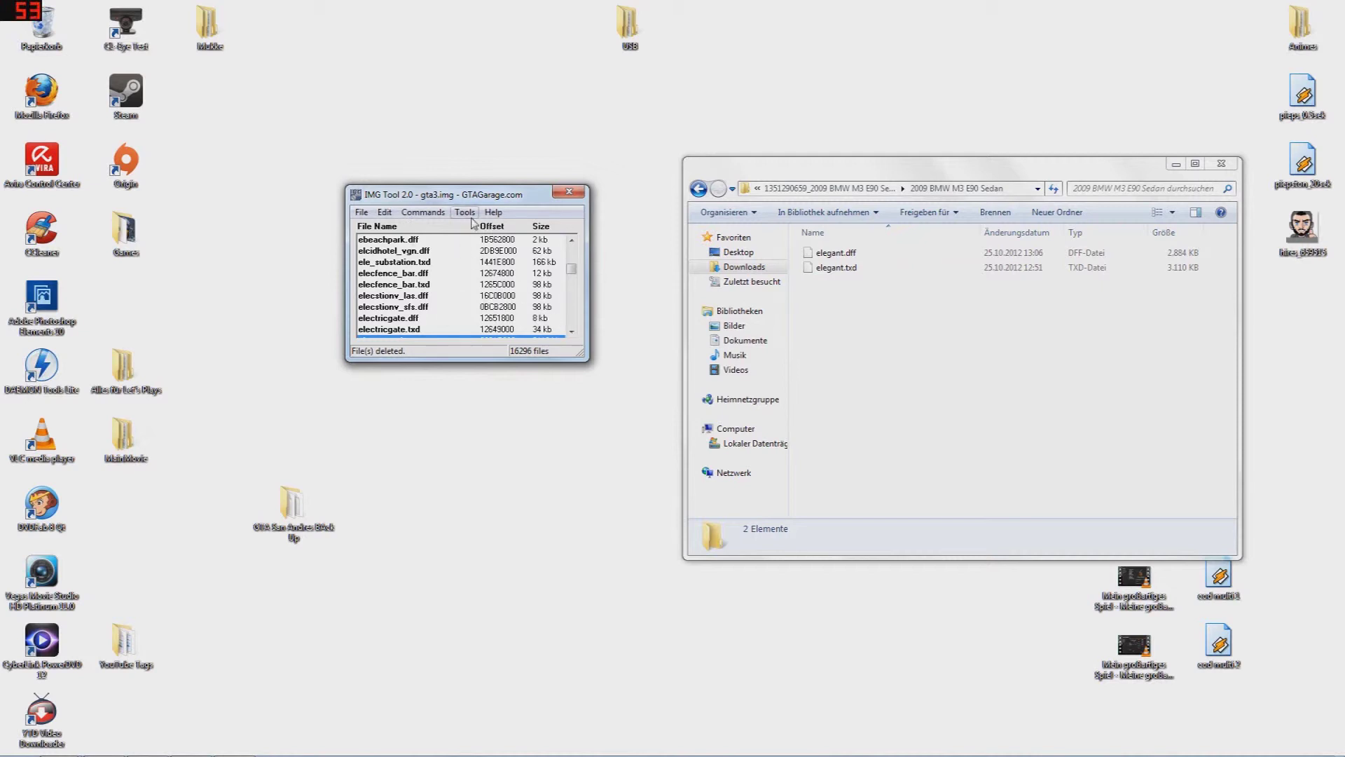
# Start adding a file to the gta3.img archive and browse to the GTA Autos folder inside Downloads.
pyautogui.click(418, 212)
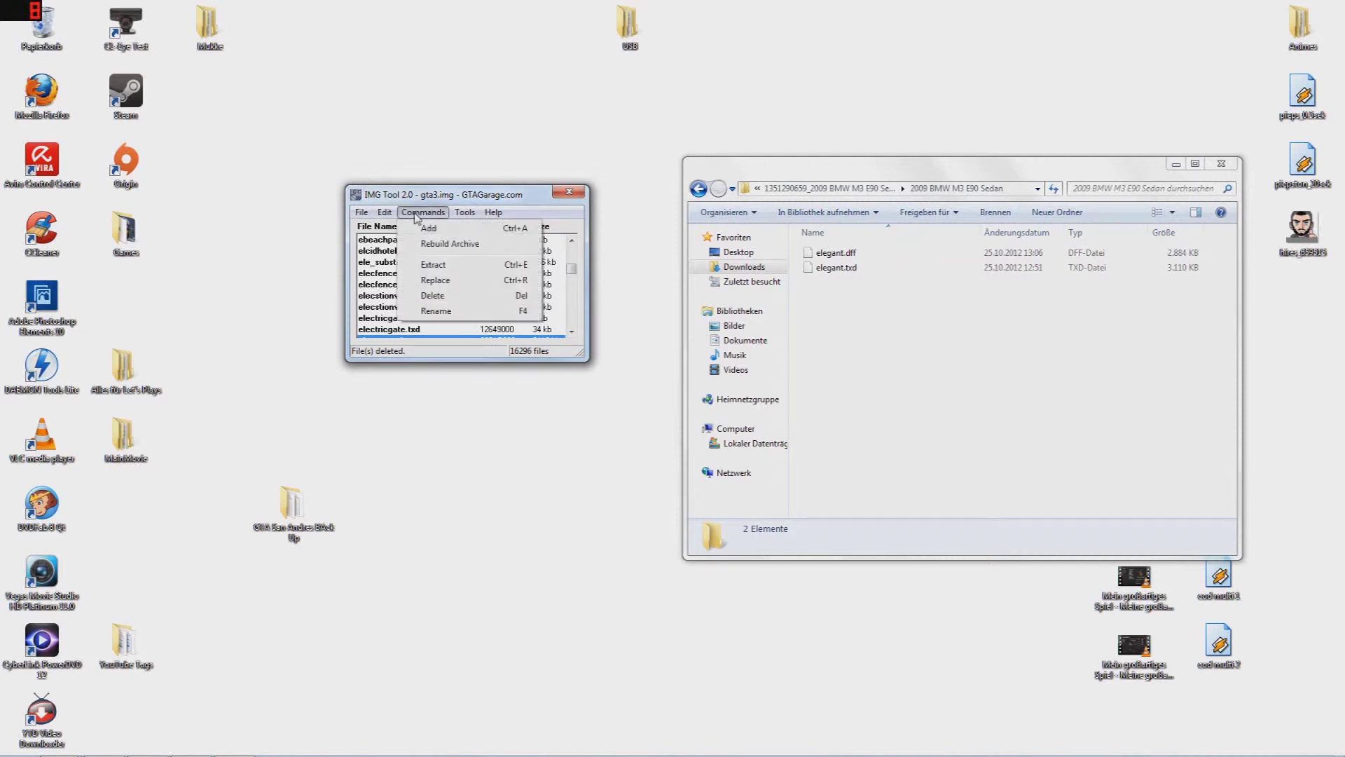
pyautogui.click(427, 230)
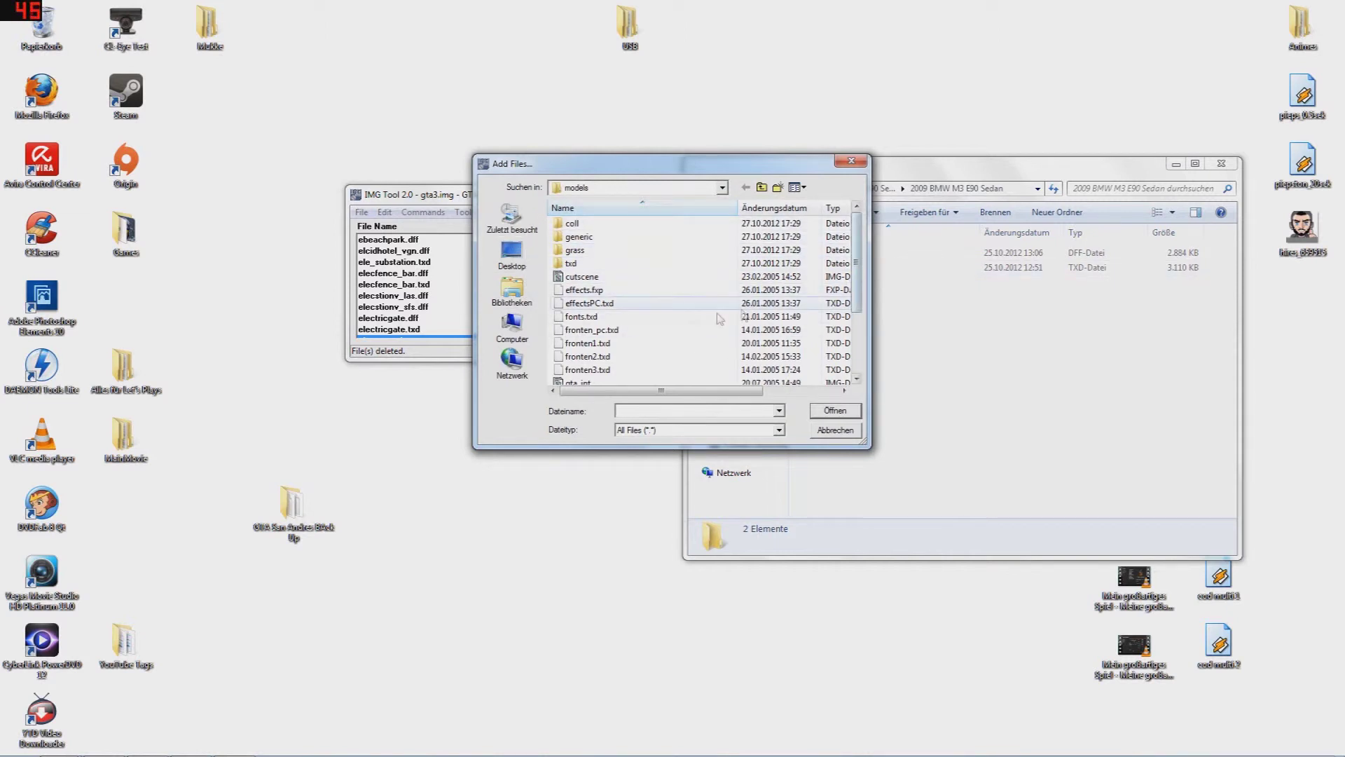
pyautogui.click(524, 300)
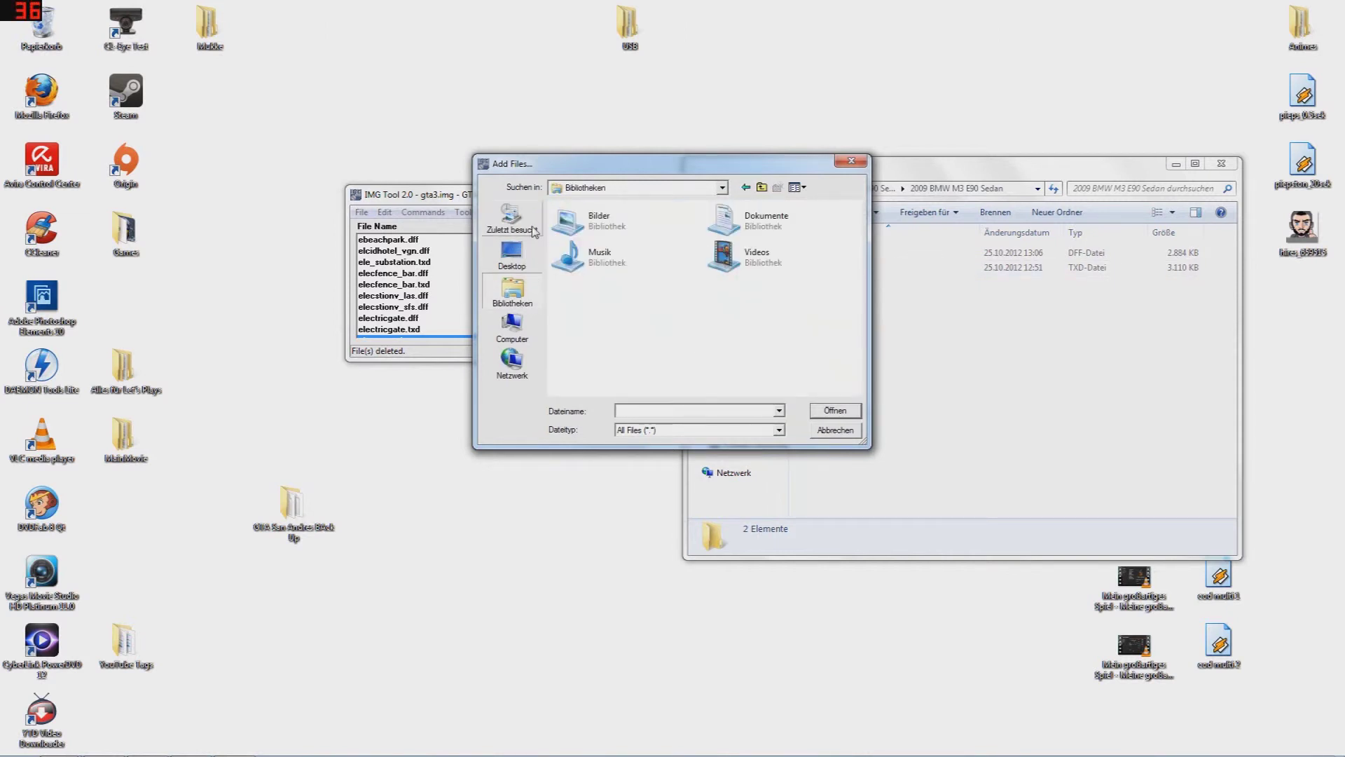
pyautogui.click(646, 186)
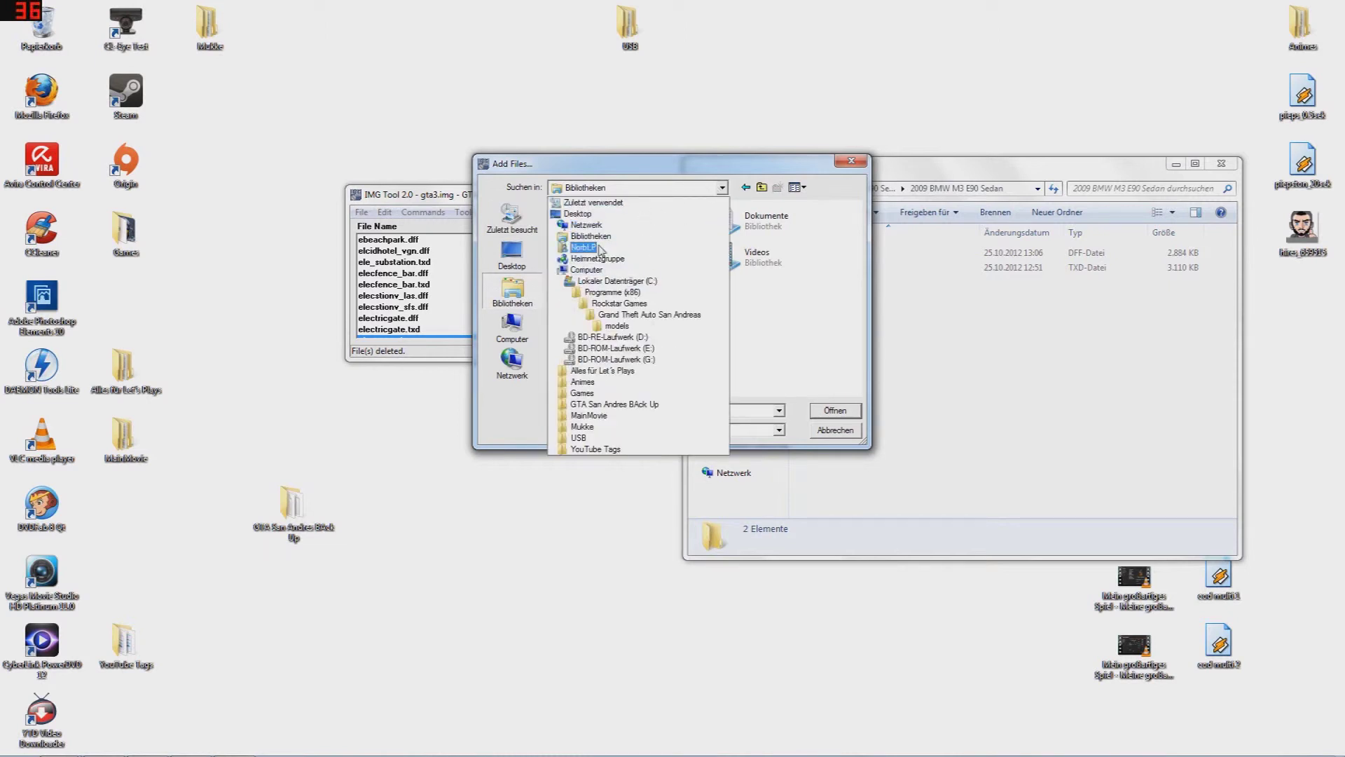
pyautogui.click(590, 249)
pyautogui.doubleClick(671, 225)
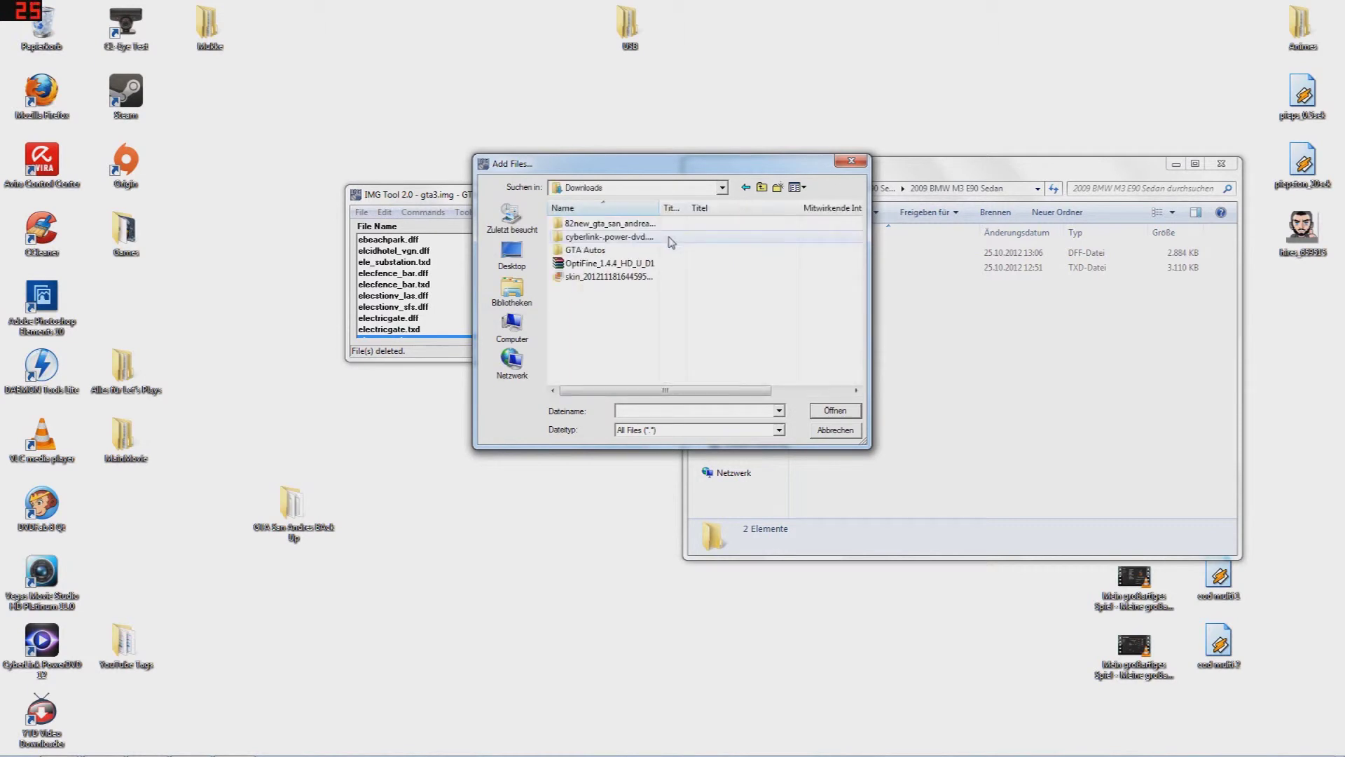
pyautogui.doubleClick(587, 250)
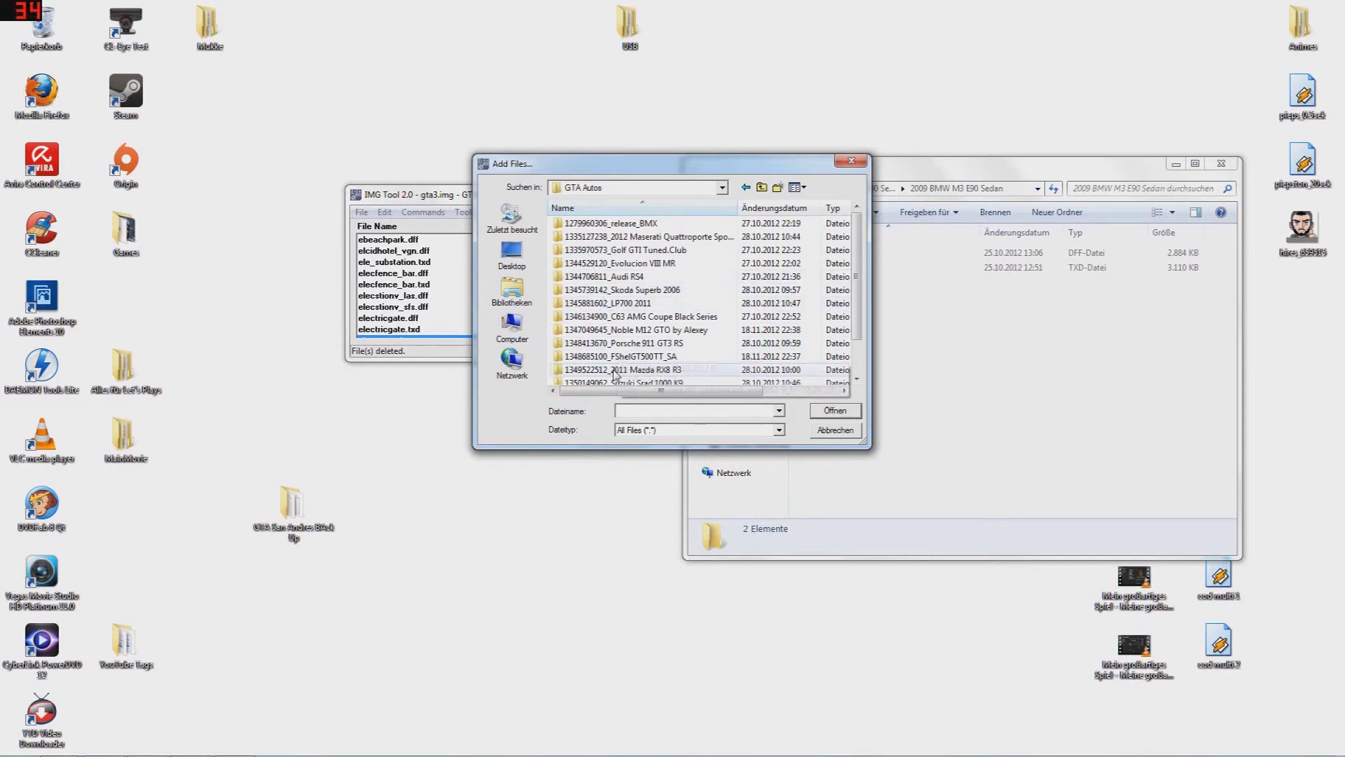
# Add elegant.dff from the 2009 BMW M3 E90 Sedan download folder to the gta3.img archive.
pyautogui.scroll(-1, 617, 365)
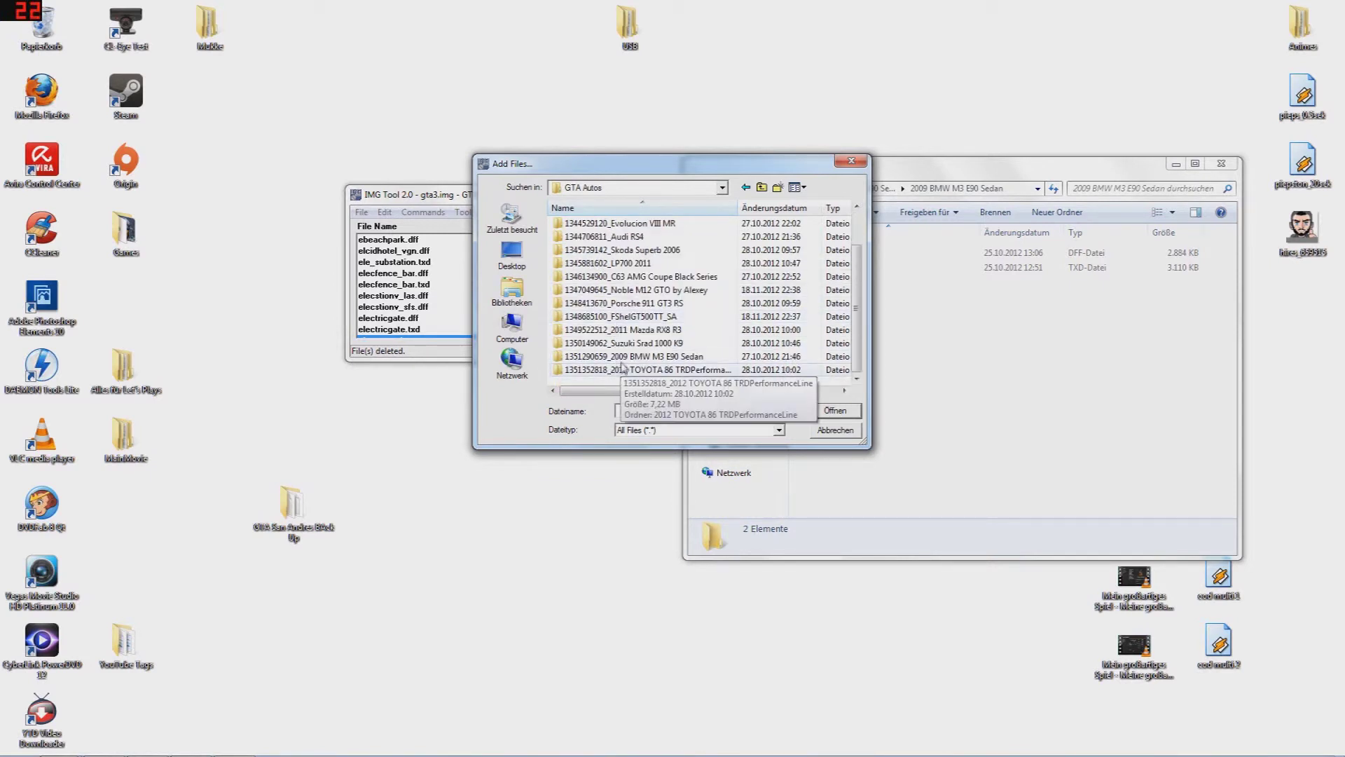
pyautogui.doubleClick(625, 359)
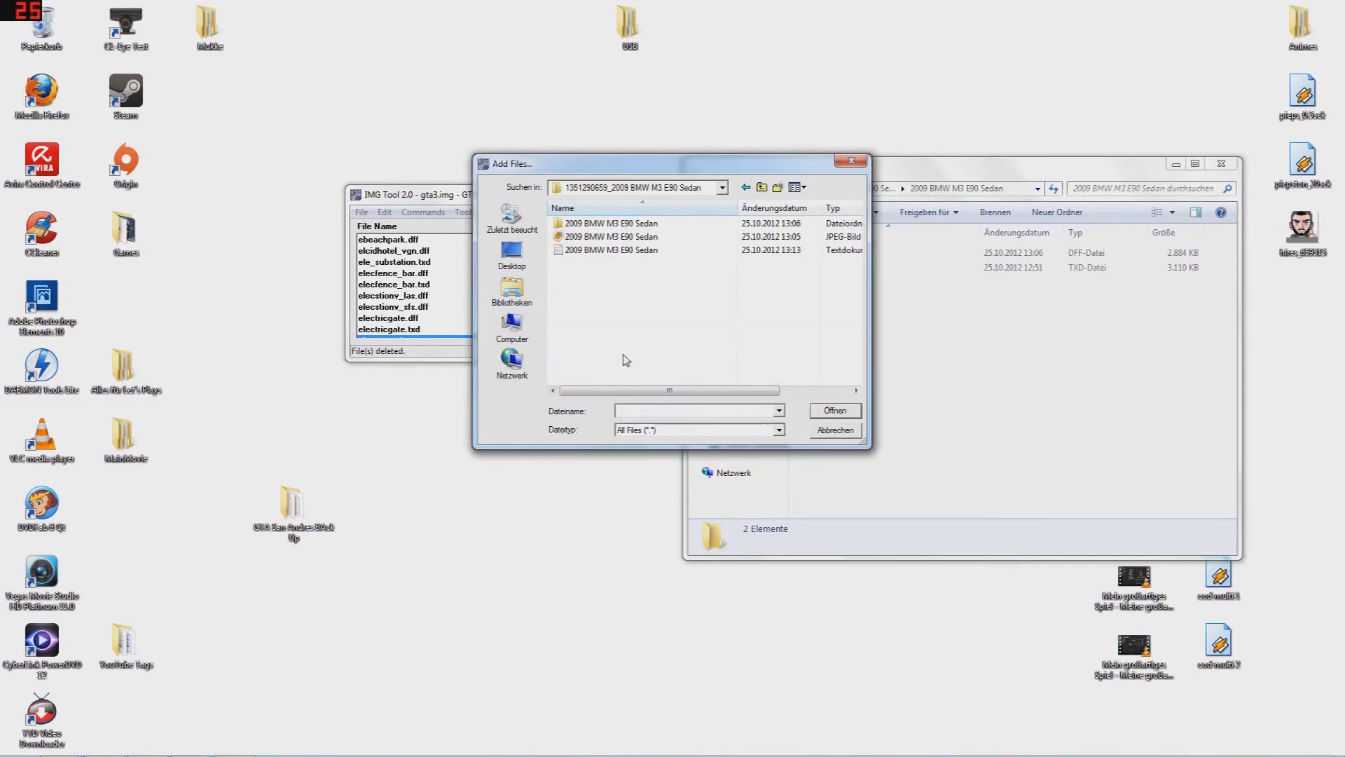
pyautogui.doubleClick(600, 224)
pyautogui.click(598, 227)
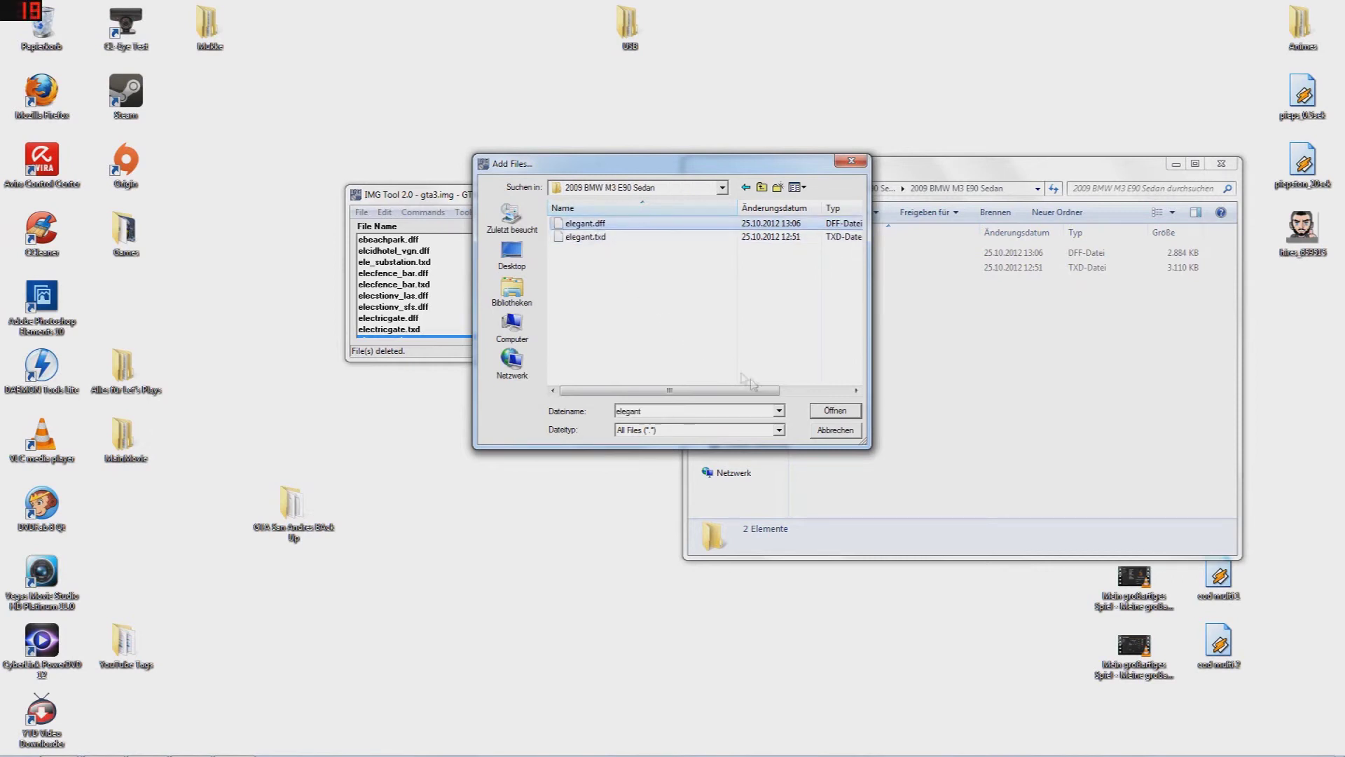
pyautogui.click(834, 412)
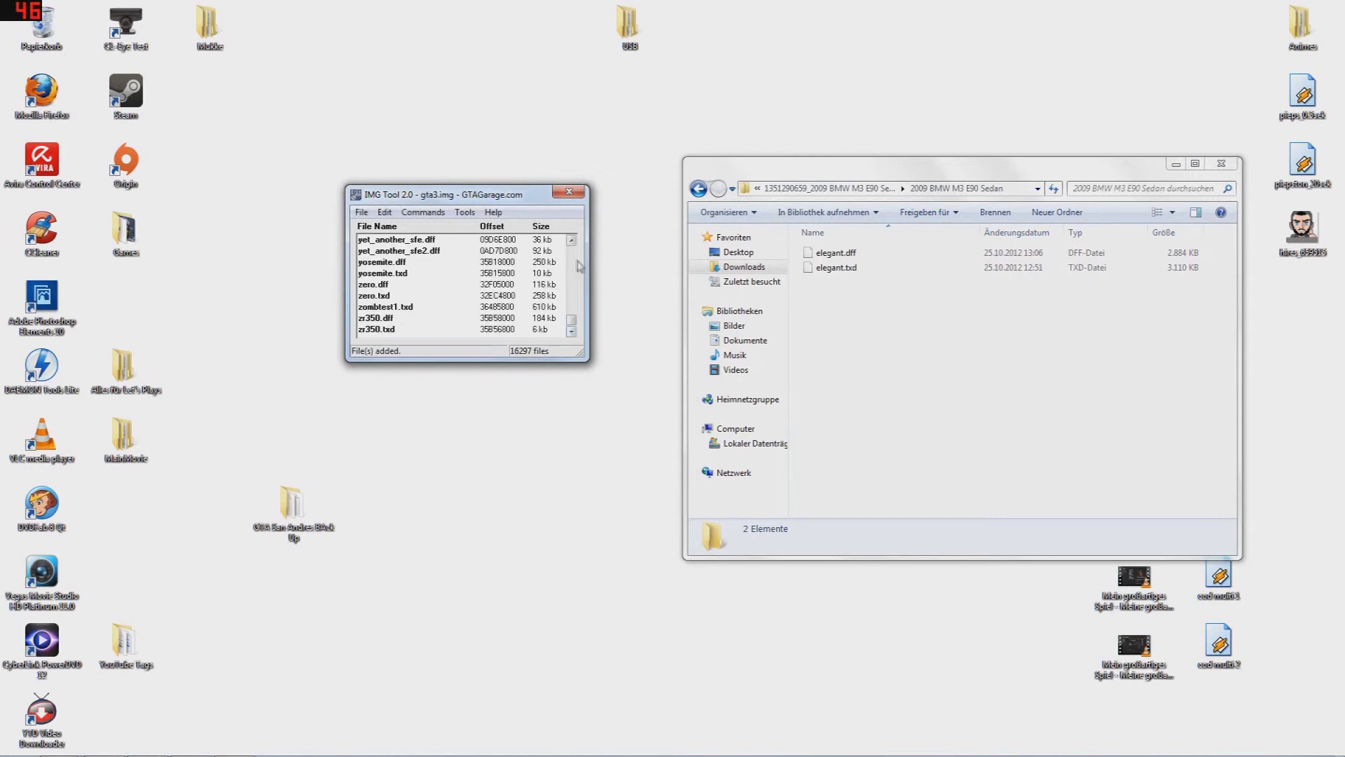
# Search the gta3.img archive for elegant.dff and check the newly added elegant.dff and elegant.txd entries.
pyautogui.moveTo(572, 332); pyautogui.dragTo(571, 254)
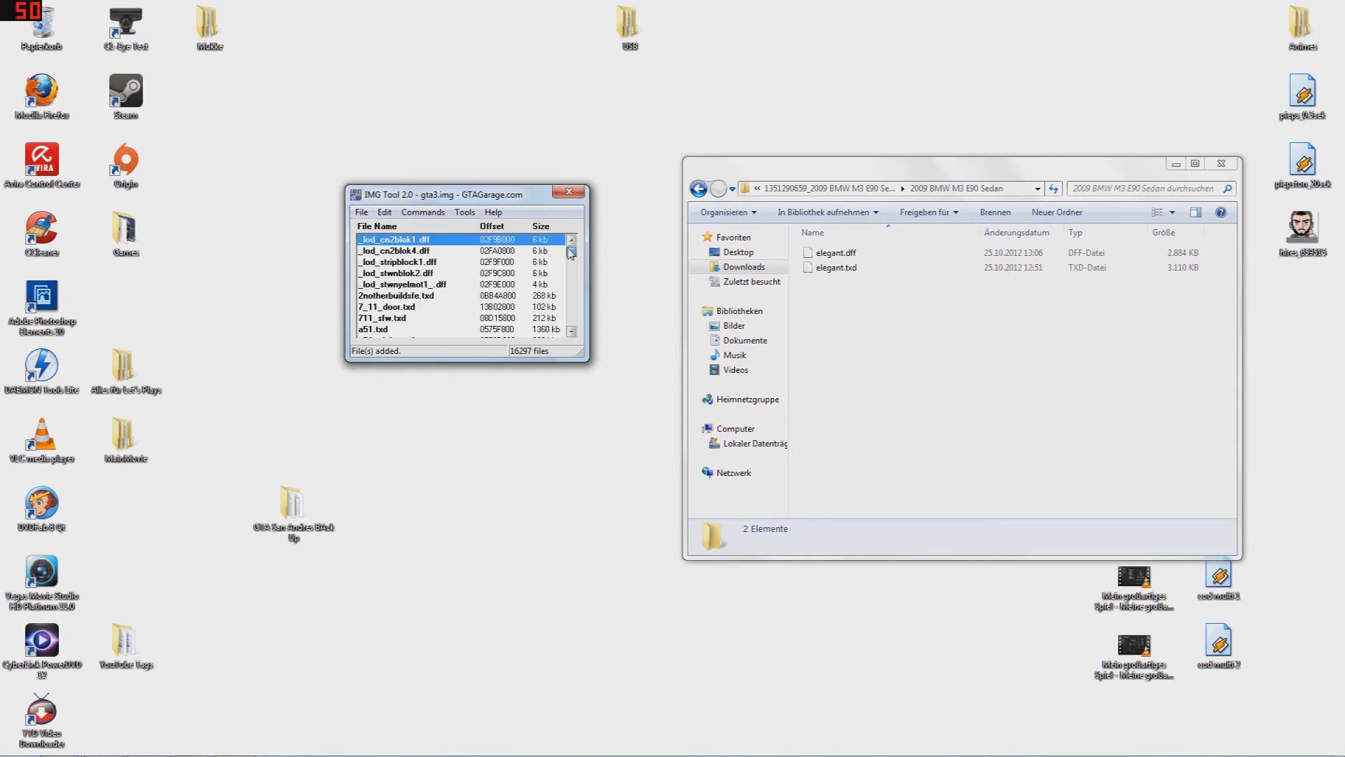
pyautogui.click(363, 212)
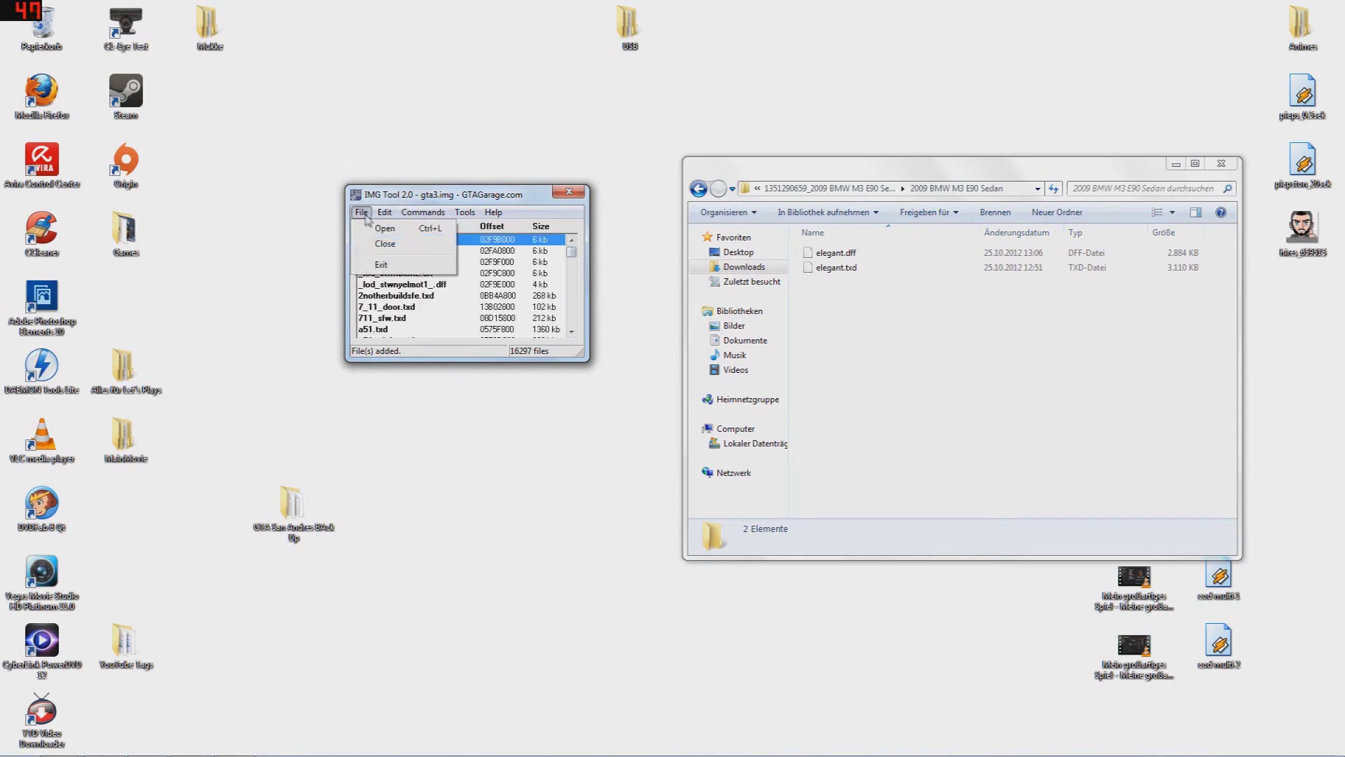
pyautogui.click(385, 212)
pyautogui.click(397, 242)
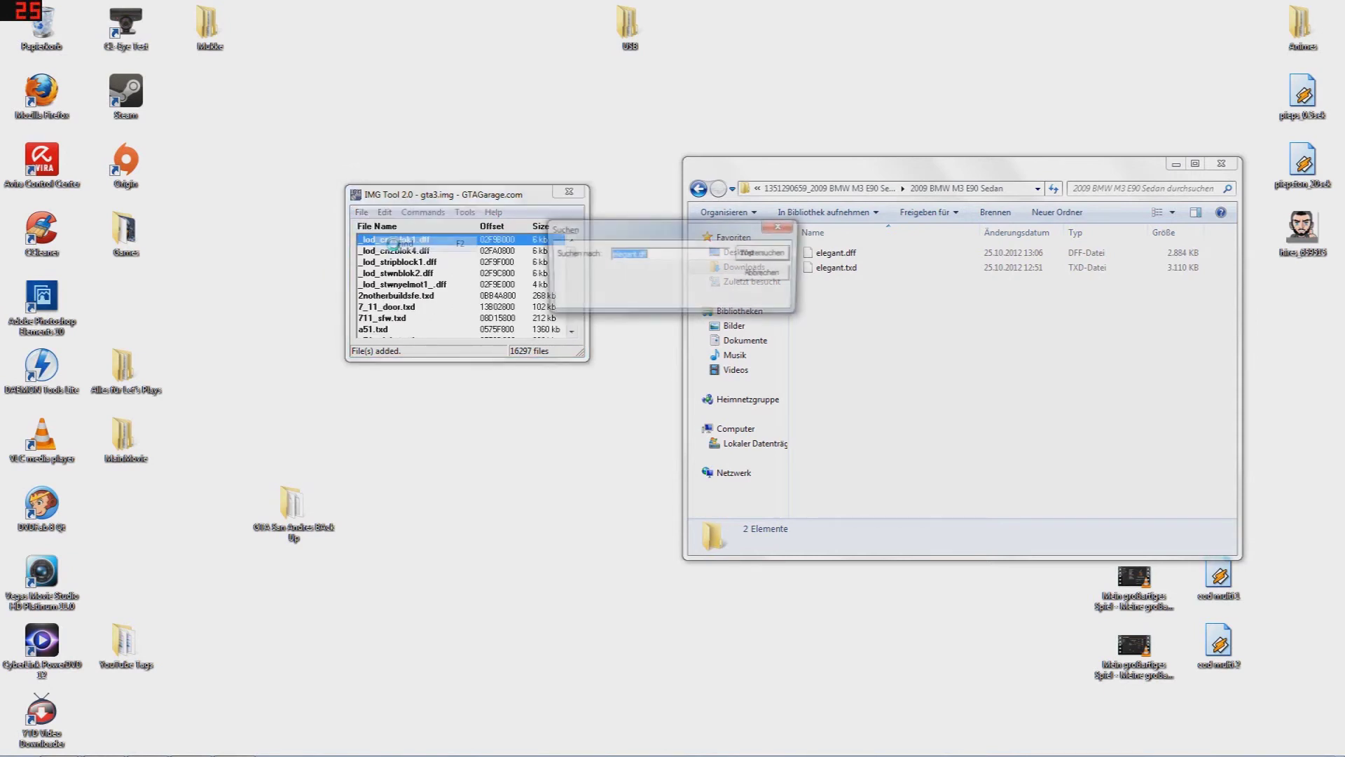
pyautogui.press('Return')
pyautogui.click(571, 331)
pyautogui.click(572, 331)
pyautogui.click(572, 331)
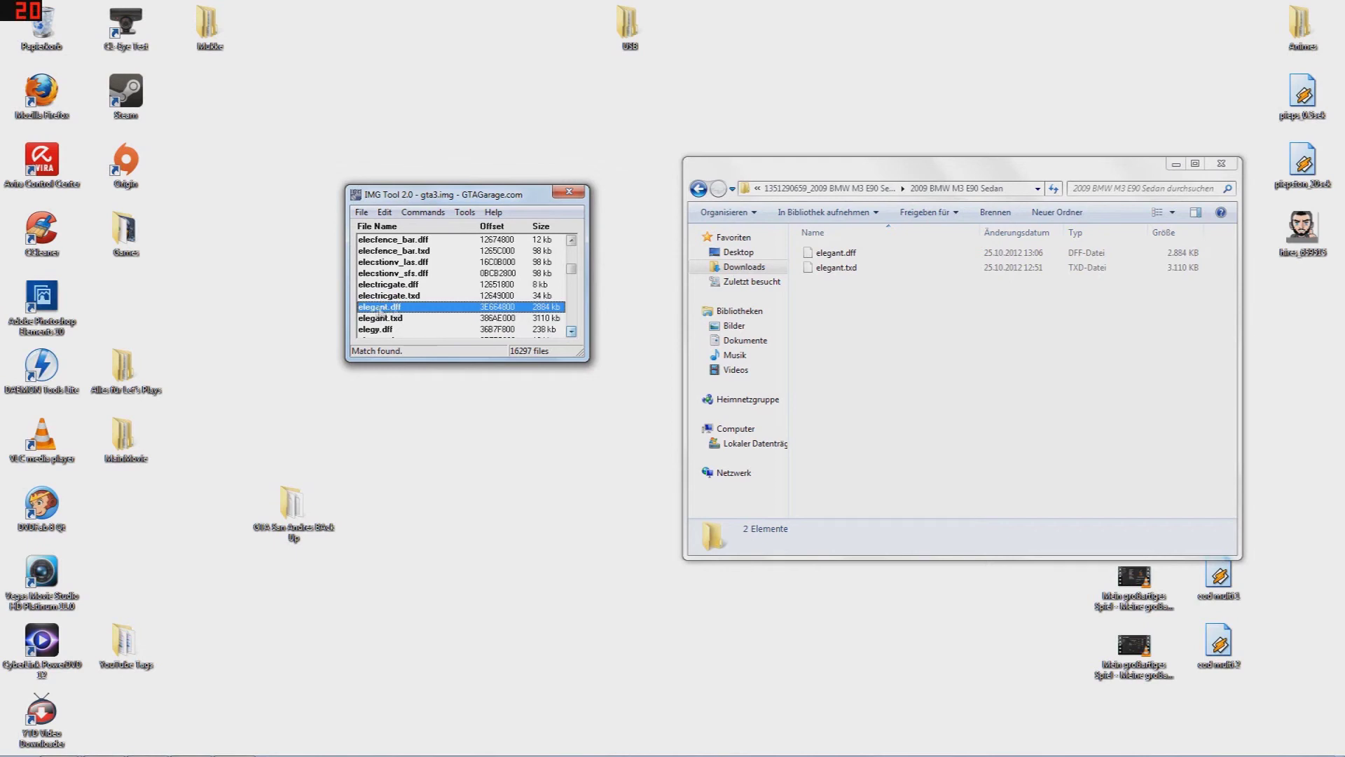
# Close IMG Tool and the 2009 BMW M3 E90 Sedan folder window.
pyautogui.click(571, 192)
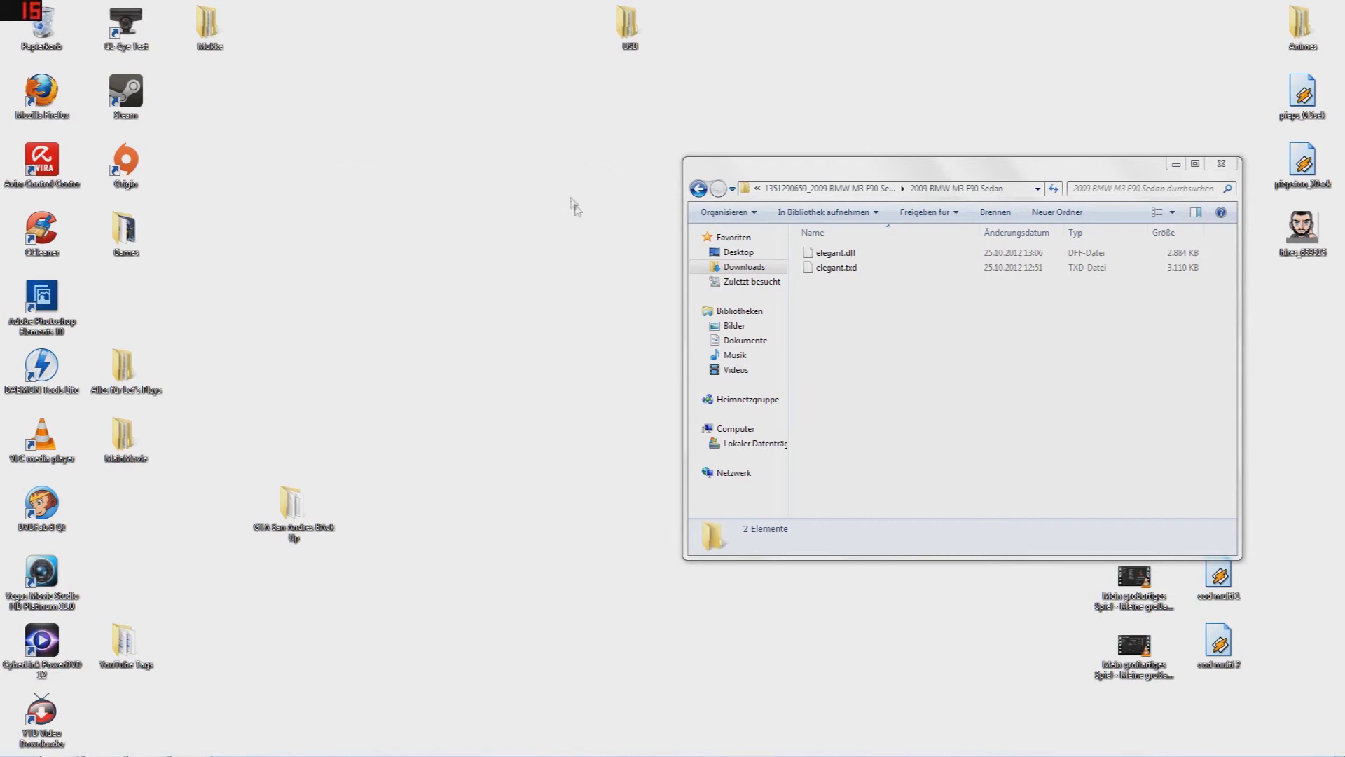
pyautogui.click(939, 345)
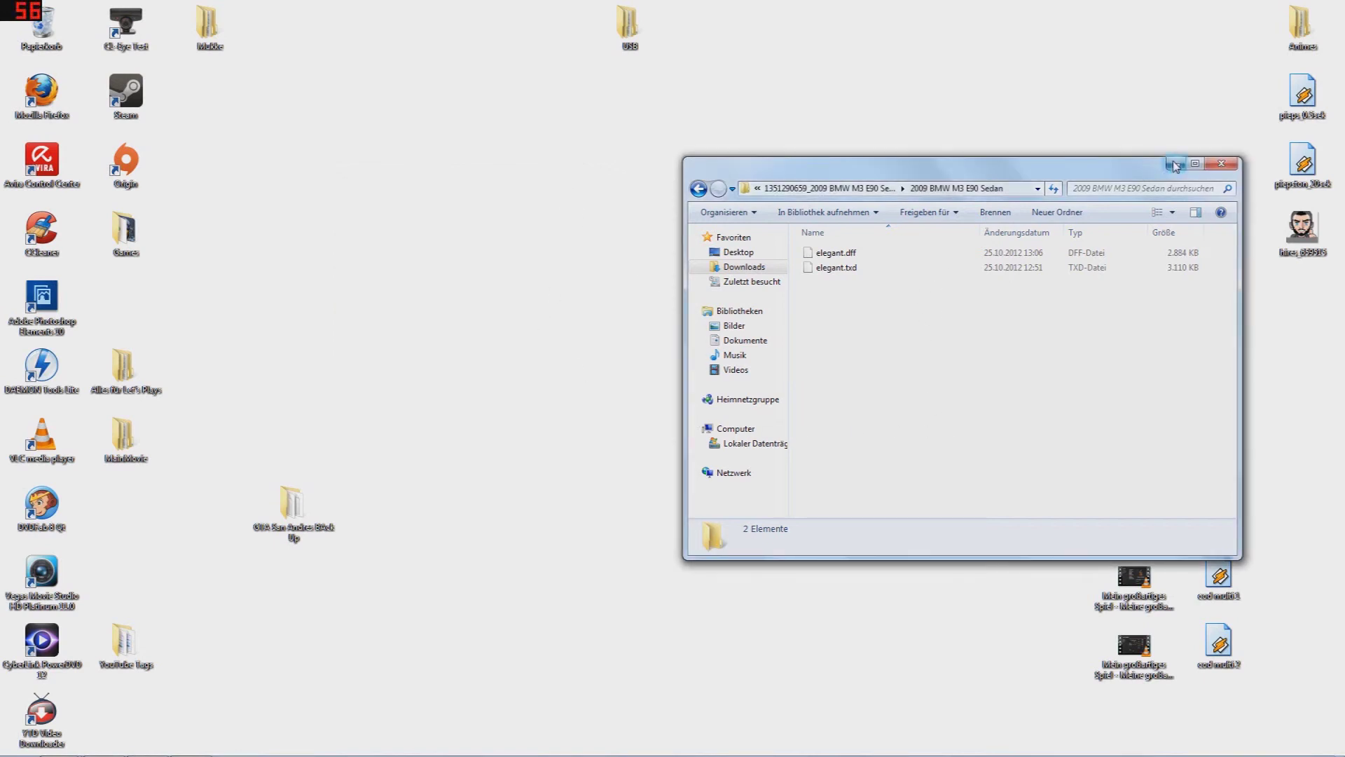
pyautogui.moveTo(1142, 172); pyautogui.dragTo(658, 184)
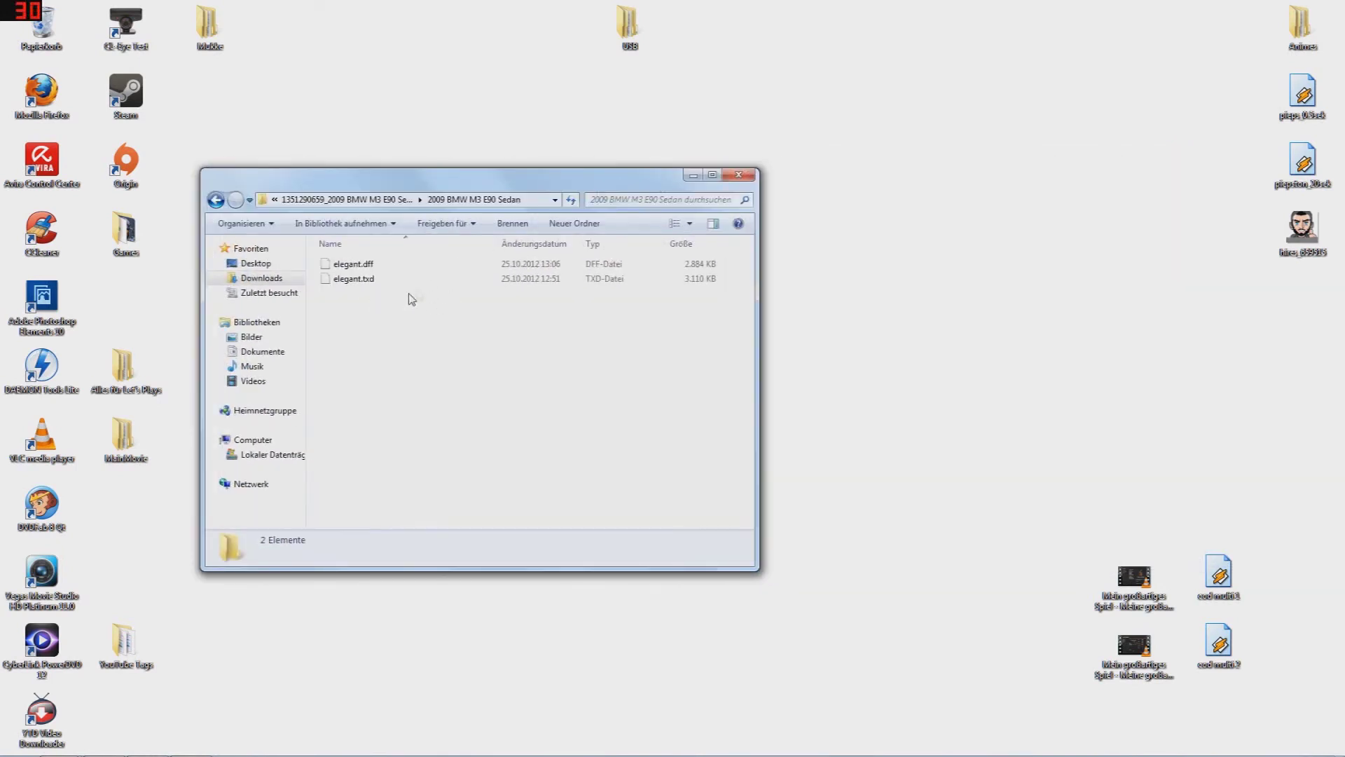
pyautogui.click(747, 178)
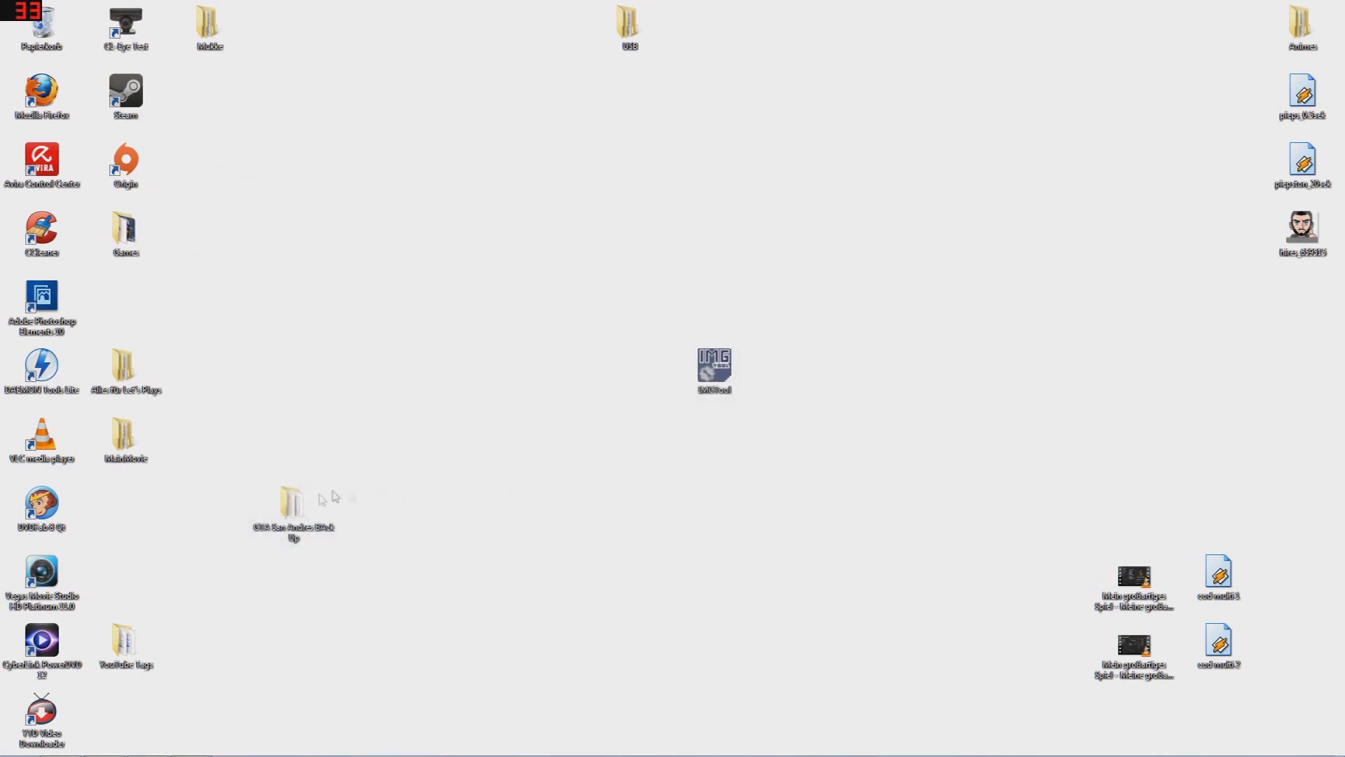
# Move the IMGTool icon and the GTA San Andres BAck Up folder beside the other icons near the desktop's lower-right corner.
pyautogui.moveTo(715, 371); pyautogui.dragTo(1279, 661)
pyautogui.moveTo(294, 515); pyautogui.dragTo(1302, 582)
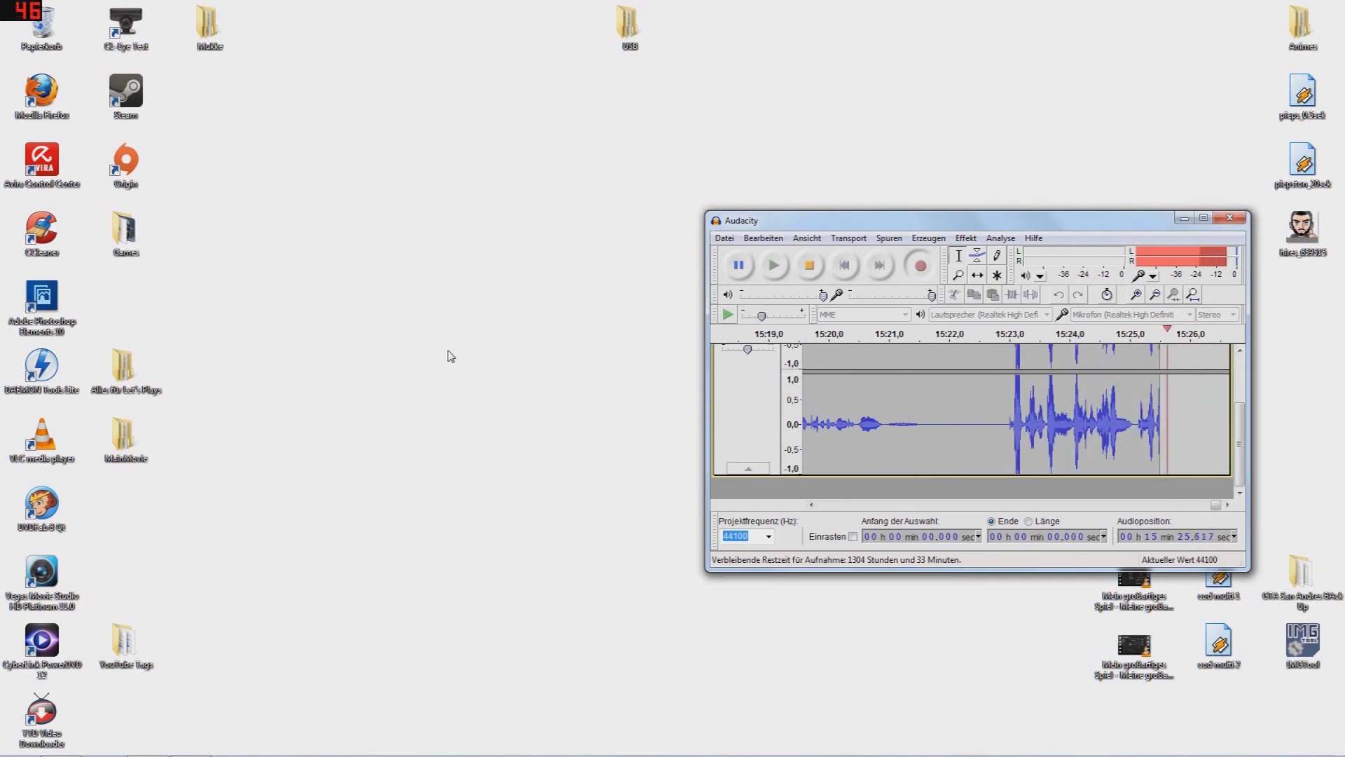
# Switch to Audacity, reposition its window toward the middle of the desktop, and stop the running audio recording.
pyautogui.moveTo(859, 213); pyautogui.dragTo(588, 141)
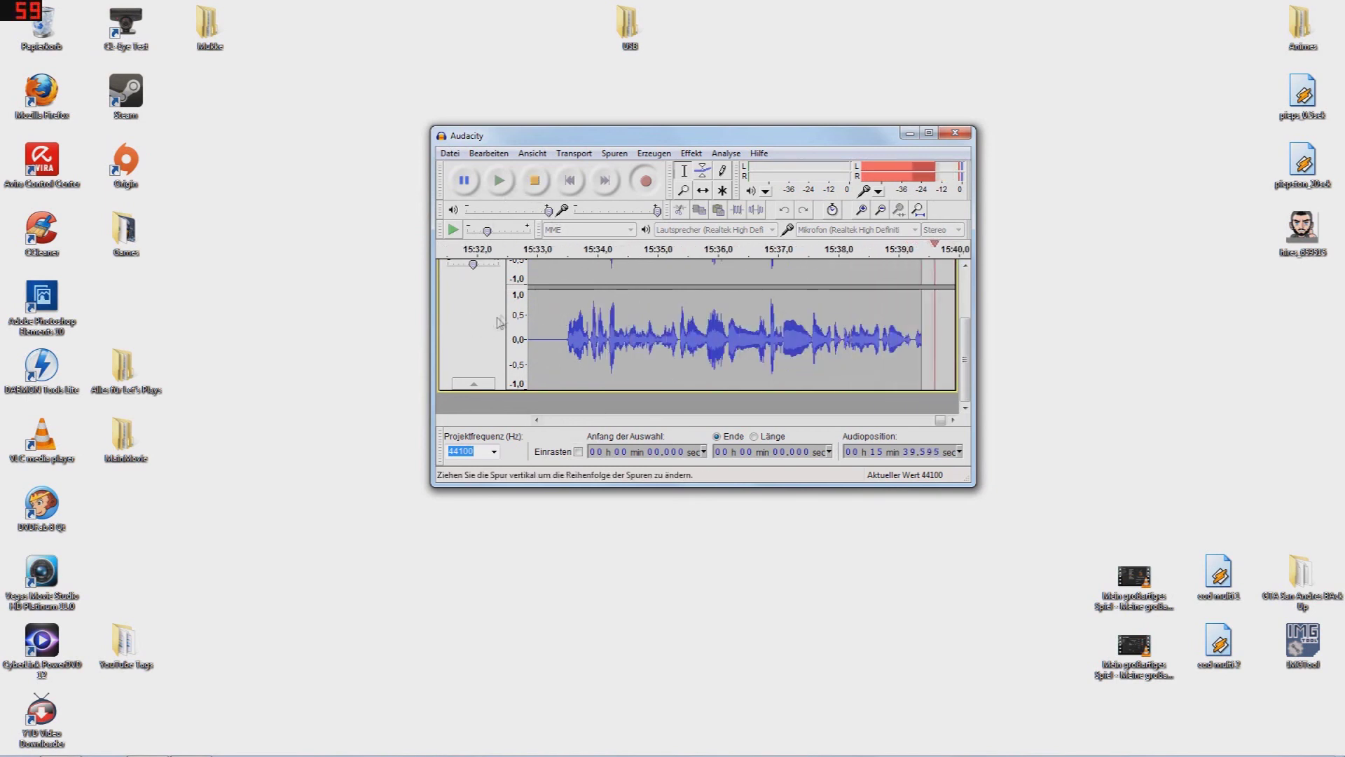
pyautogui.moveTo(669, 139); pyautogui.dragTo(534, 140)
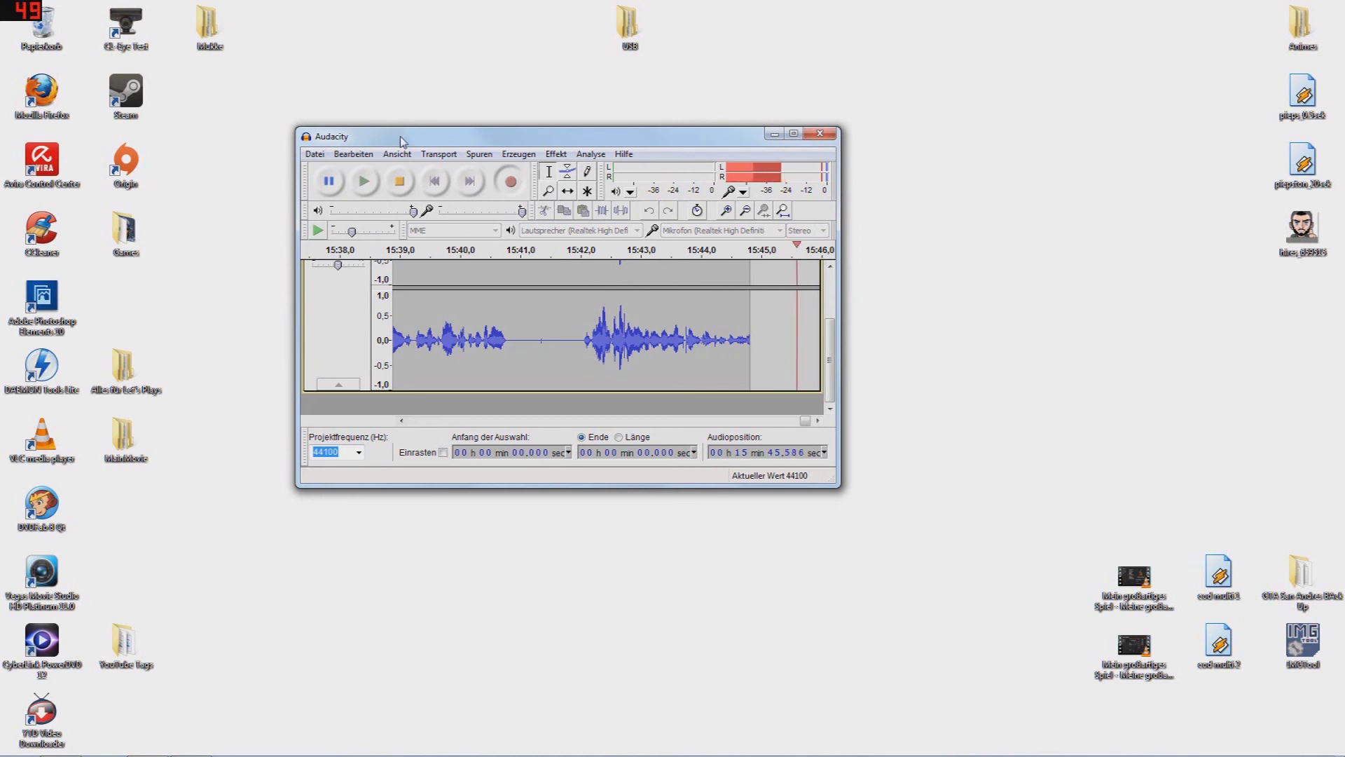
pyautogui.moveTo(405, 139); pyautogui.dragTo(498, 137)
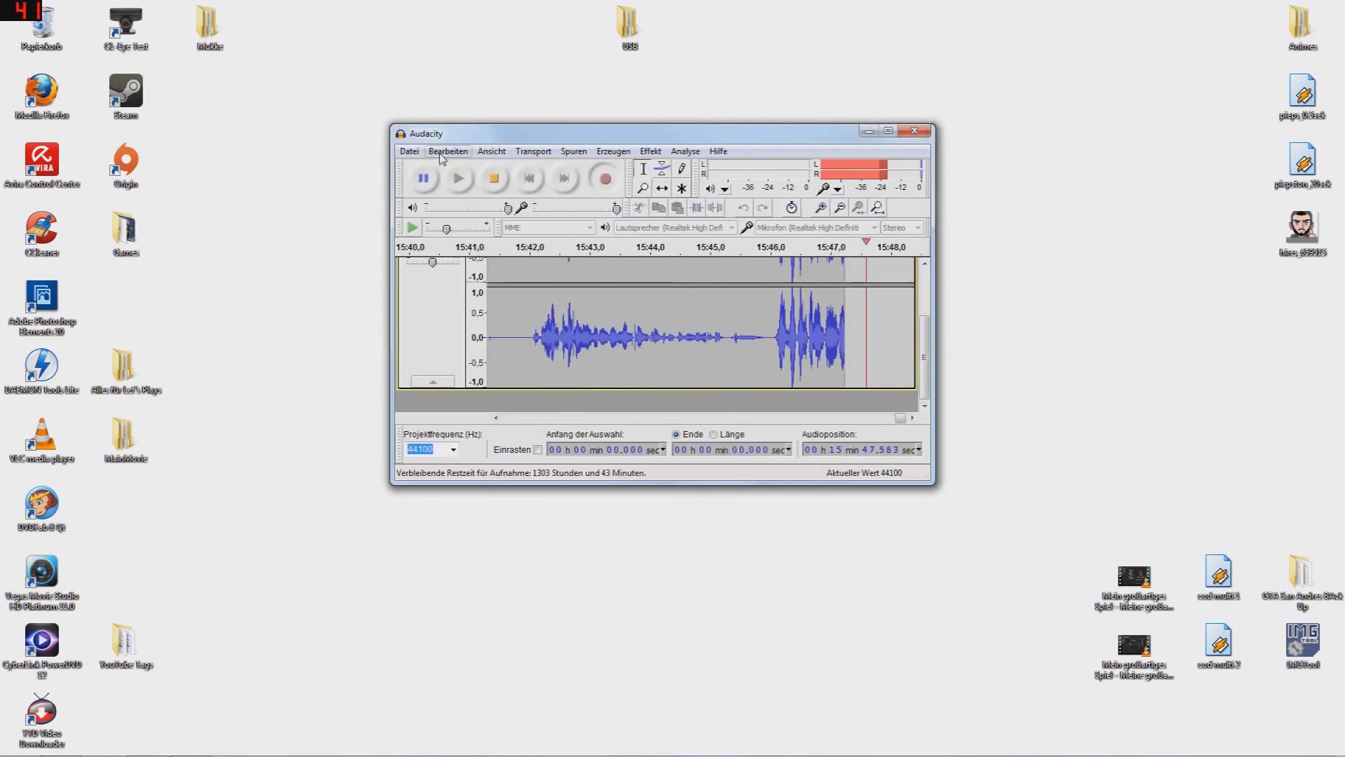
pyautogui.click(490, 178)
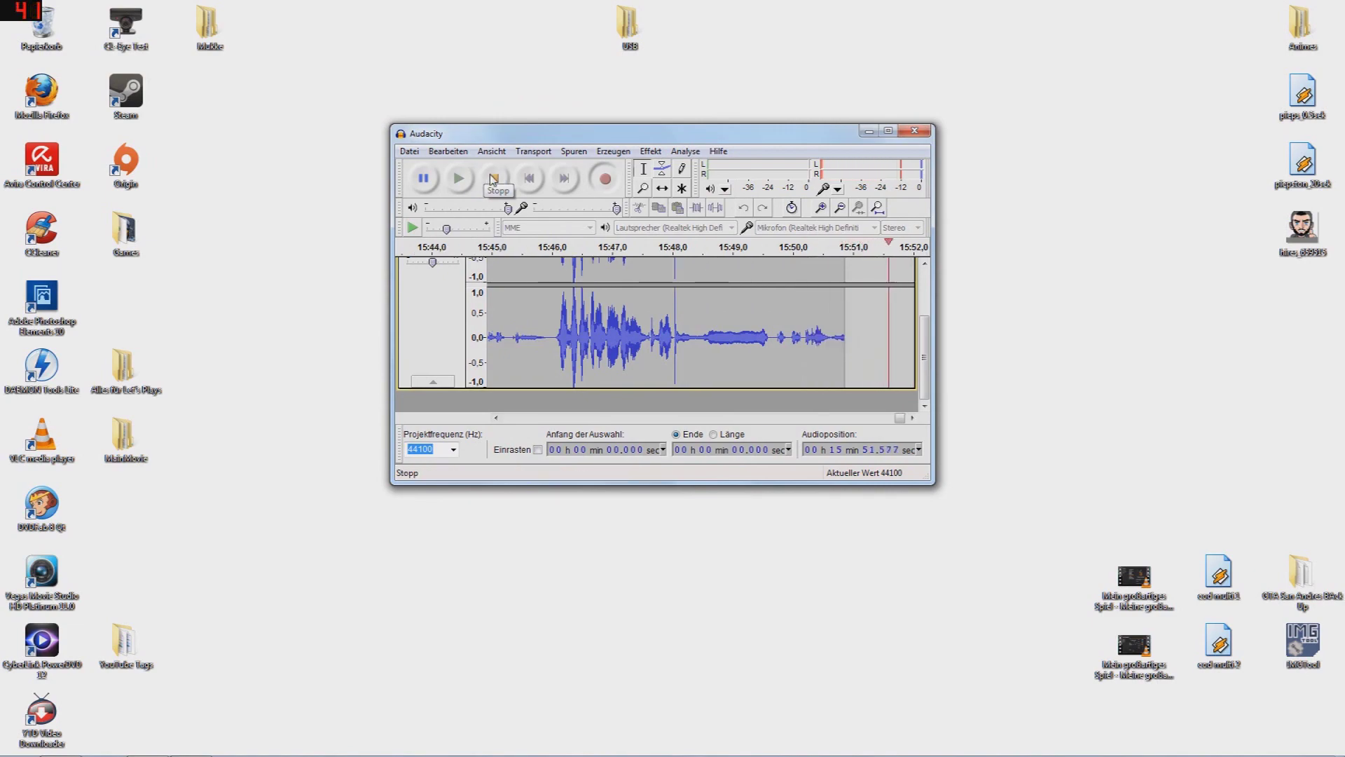